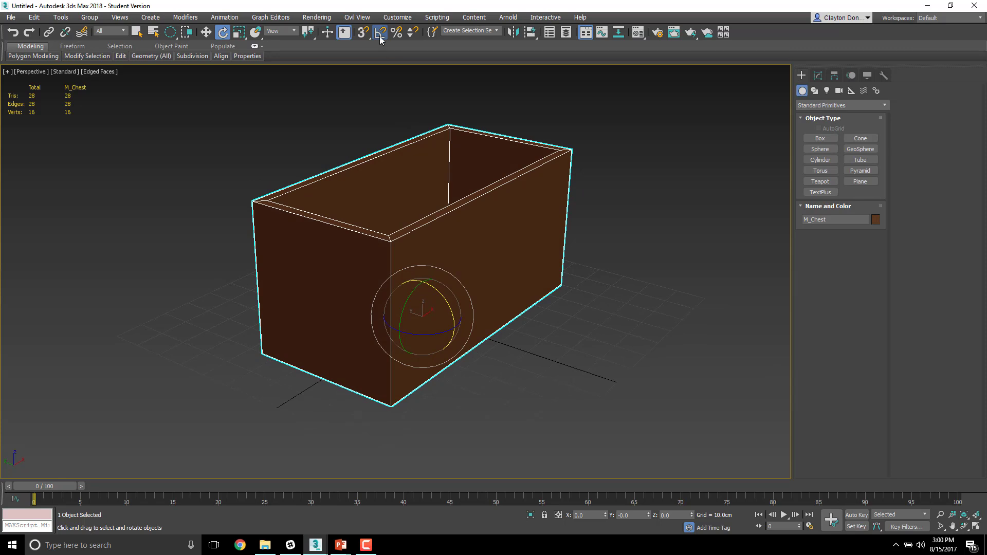
Rotate a copy of the chest 180 degrees about X using angle snap and name the copy M_Lid
{"action": "left_click", "coordinate": [381, 34]}
{"action": "middle_click_drag", "start_coordinate": [474, 318], "coordinate": [426, 271]}
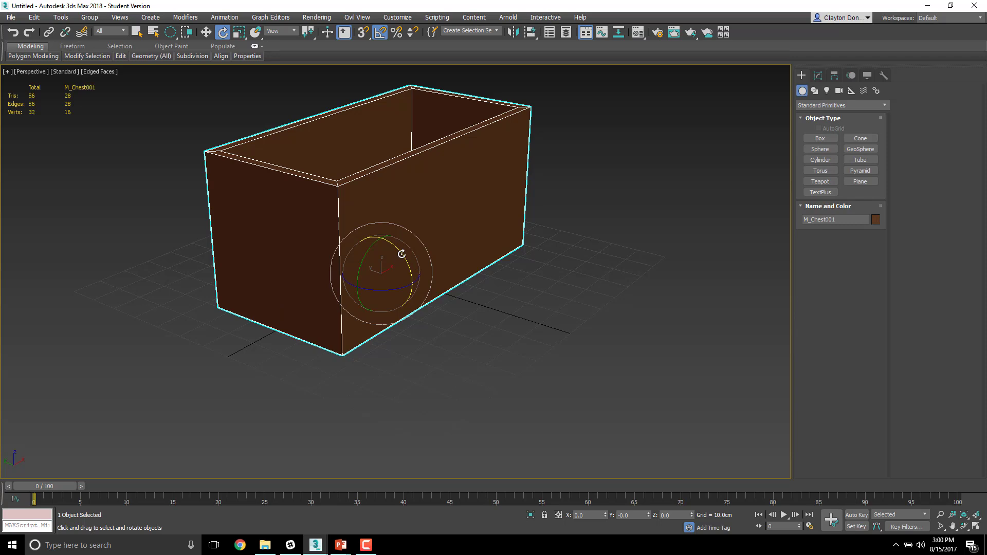
{"action": "left_click_drag", "start_coordinate": [402, 254], "coordinate": [471, 320]}
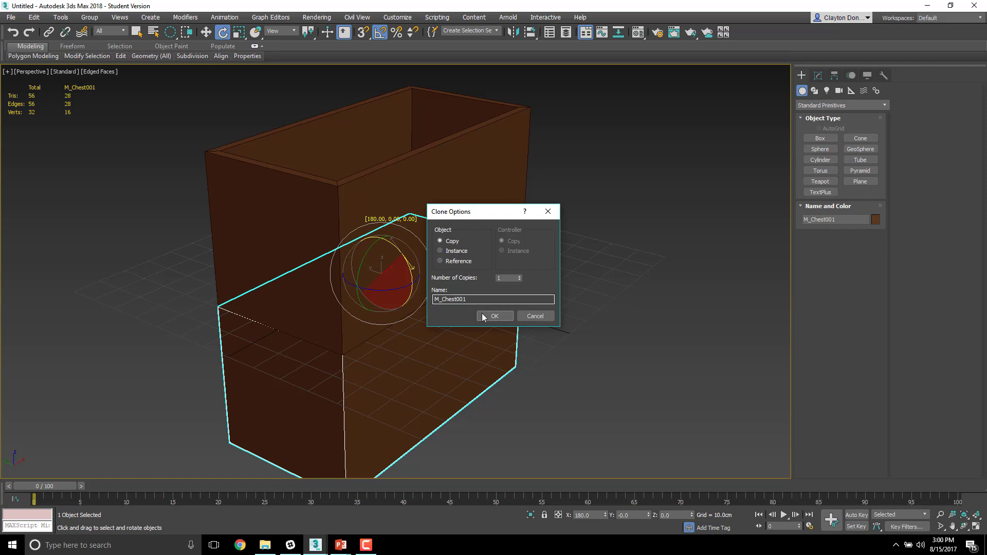
{"action": "left_click_drag", "start_coordinate": [479, 301], "coordinate": [441, 300]}
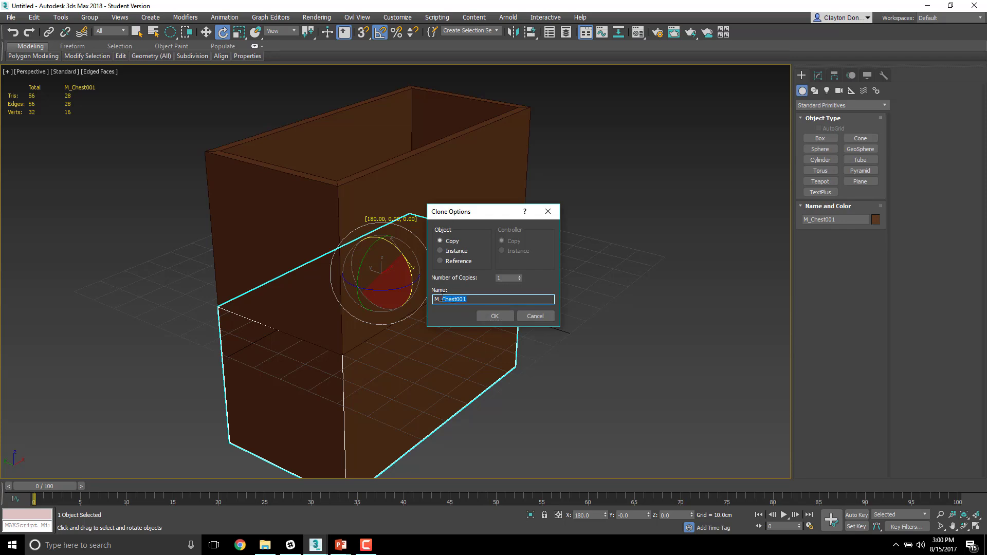
{"action": "type", "text": "Lid"}
{"action": "left_click", "coordinate": [491, 317]}
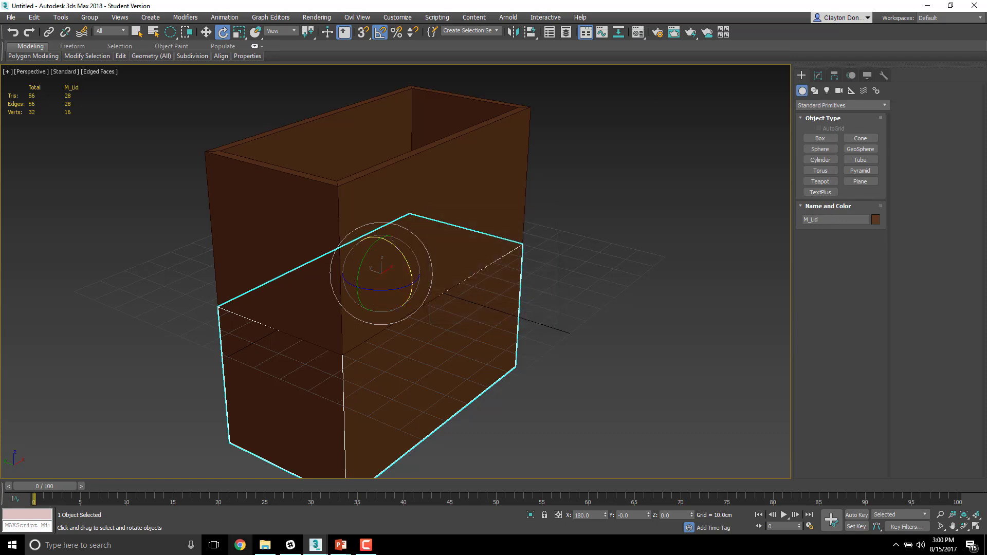
In the left view, raise the lid with grid snapping to Z 100 cm so it sits on the chest's rim
{"action": "middle_click_drag", "start_coordinate": [320, 297], "coordinate": [336, 321]}
{"action": "key", "text": "l"}
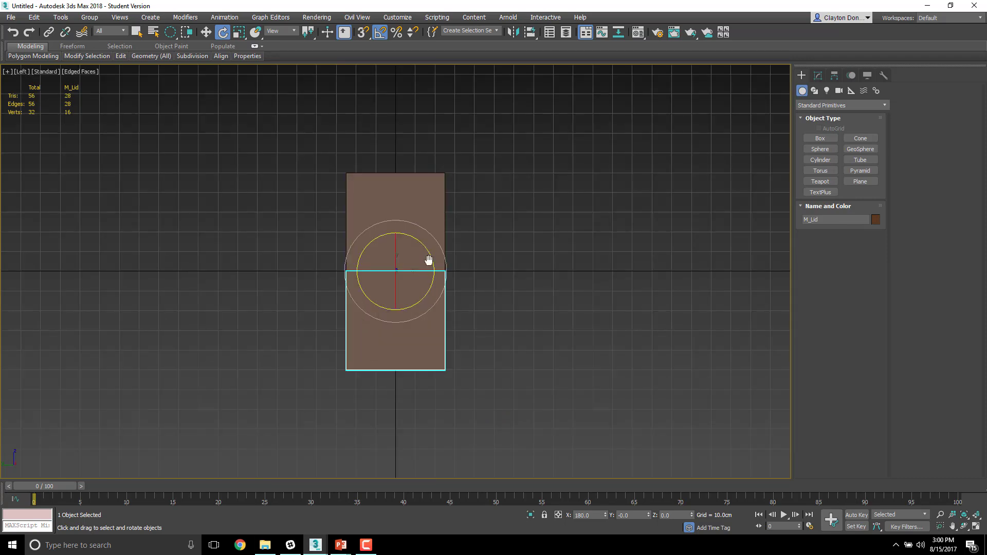
{"action": "middle_click_drag", "start_coordinate": [430, 260], "coordinate": [465, 280]}
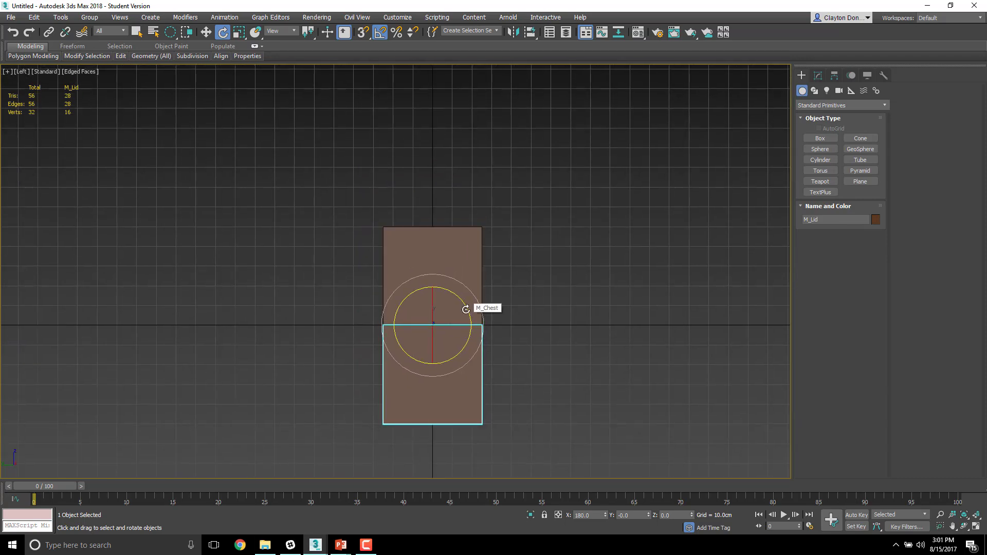
{"action": "scroll", "coordinate": [504, 306], "scroll_direction": "up", "scroll_amount": 3}
{"action": "middle_click_drag", "start_coordinate": [507, 314], "coordinate": [496, 291]}
{"action": "key", "text": "w"}
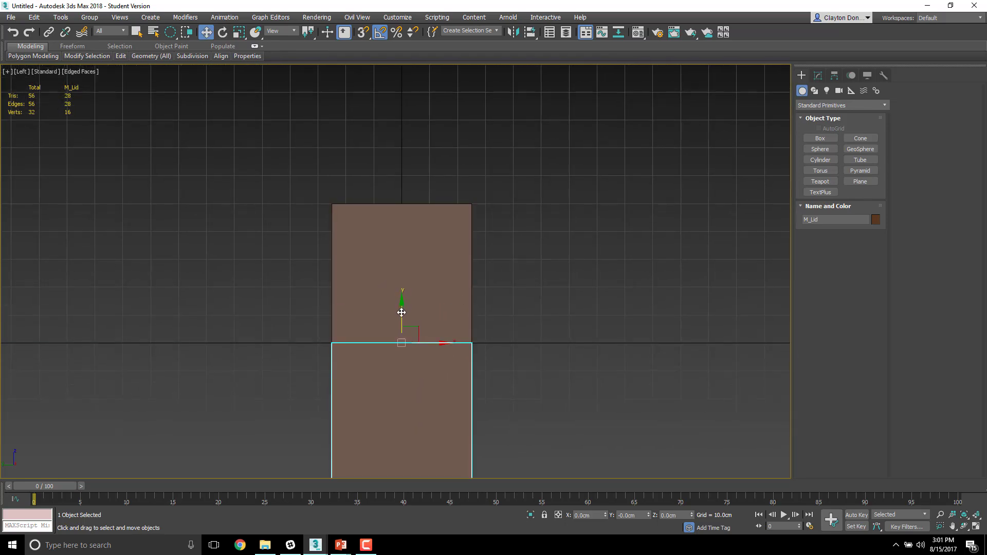
{"action": "left_click_drag", "start_coordinate": [402, 323], "coordinate": [518, 143]}
{"action": "key", "text": "s"}
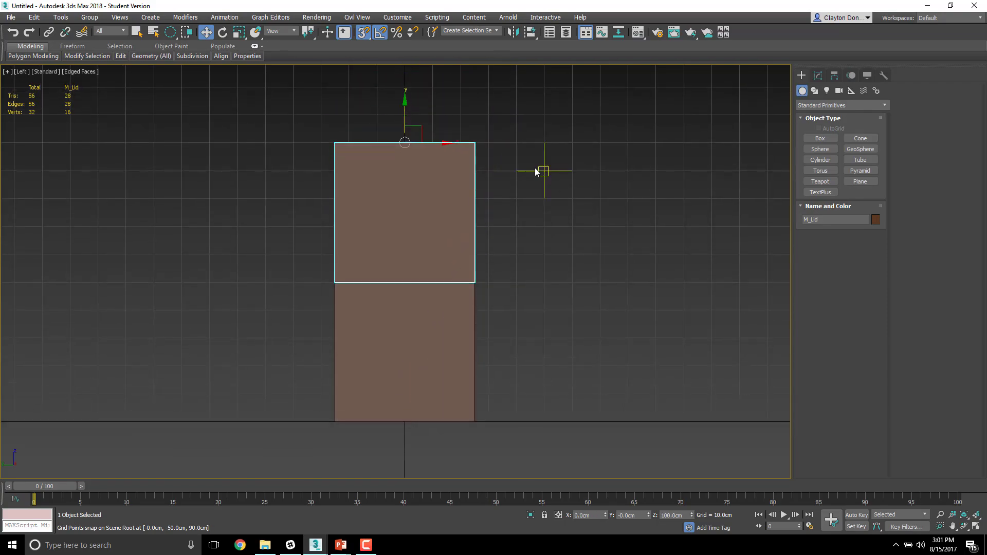
Examine how the lid sits on the chest in perspective and left views
{"action": "middle_click_drag", "start_coordinate": [542, 169], "coordinate": [488, 188], "text": "alt"}
{"action": "middle_click_drag", "start_coordinate": [381, 257], "coordinate": [461, 255], "text": "alt"}
{"action": "key", "text": "p"}
{"action": "key", "text": "F3"}
{"action": "mouse_move", "coordinate": [299, 247]}
{"action": "middle_mouse_down", "text": "alt"}
{"action": "mouse_move", "coordinate": [324, 257]}
{"action": "mouse_move", "coordinate": [283, 267]}
{"action": "mouse_move", "coordinate": [232, 257]}
{"action": "mouse_move", "coordinate": [315, 257]}
{"action": "mouse_move", "coordinate": [353, 223]}
{"action": "mouse_move", "coordinate": [289, 233]}
{"action": "mouse_move", "coordinate": [313, 223]}
{"action": "mouse_move", "coordinate": [309, 233]}
{"action": "middle_mouse_up", "text": "alt"}
{"action": "key", "text": "F3"}
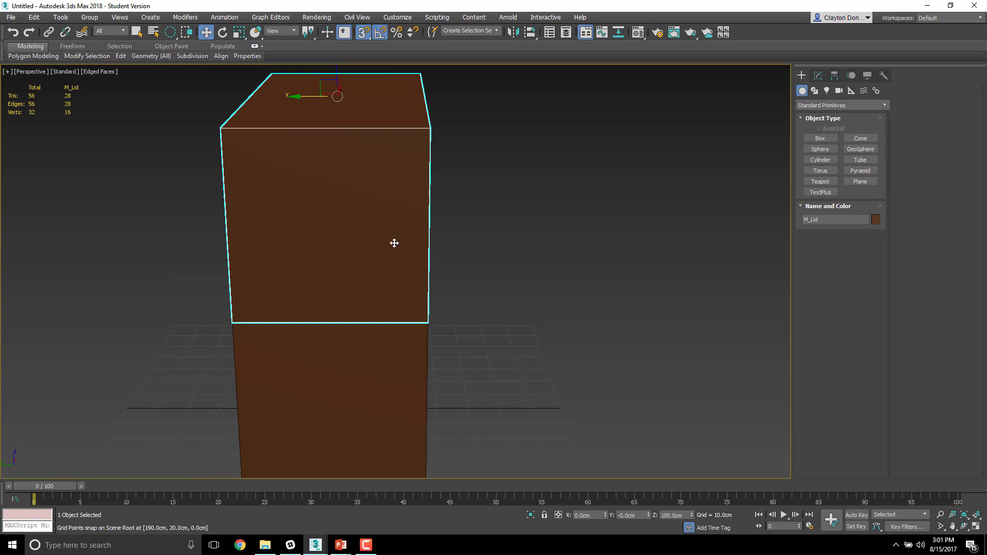
{"action": "middle_click_drag", "start_coordinate": [394, 242], "coordinate": [417, 292], "text": "alt"}
{"action": "key", "text": "l"}
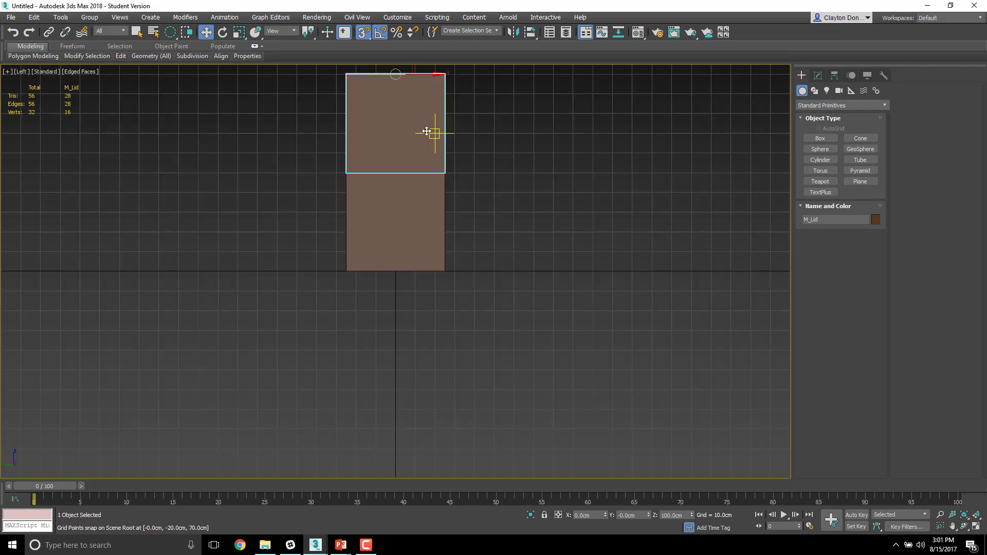
{"action": "middle_click_drag", "start_coordinate": [432, 132], "coordinate": [436, 280]}
{"action": "scroll", "coordinate": [385, 169], "scroll_direction": "up", "scroll_amount": 4}
{"action": "middle_click_drag", "start_coordinate": [384, 170], "coordinate": [459, 91]}
{"action": "scroll", "coordinate": [458, 91], "scroll_direction": "down", "scroll_amount": 2}
{"action": "middle_click_drag", "start_coordinate": [462, 145], "coordinate": [419, 227]}
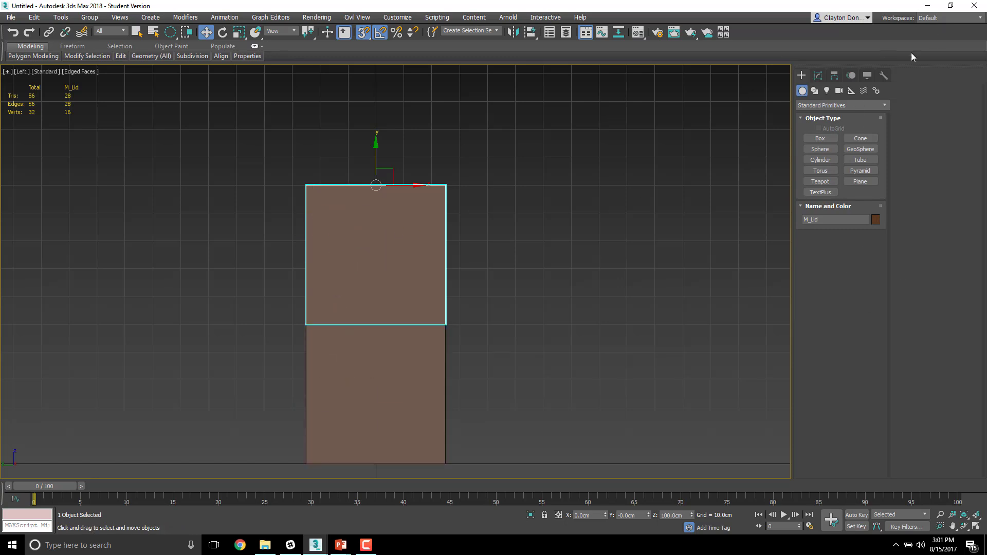
Enter vertex editing on the lid and select its upper-left corner vertices with a rectangular selection region
{"action": "left_click", "coordinate": [818, 77]}
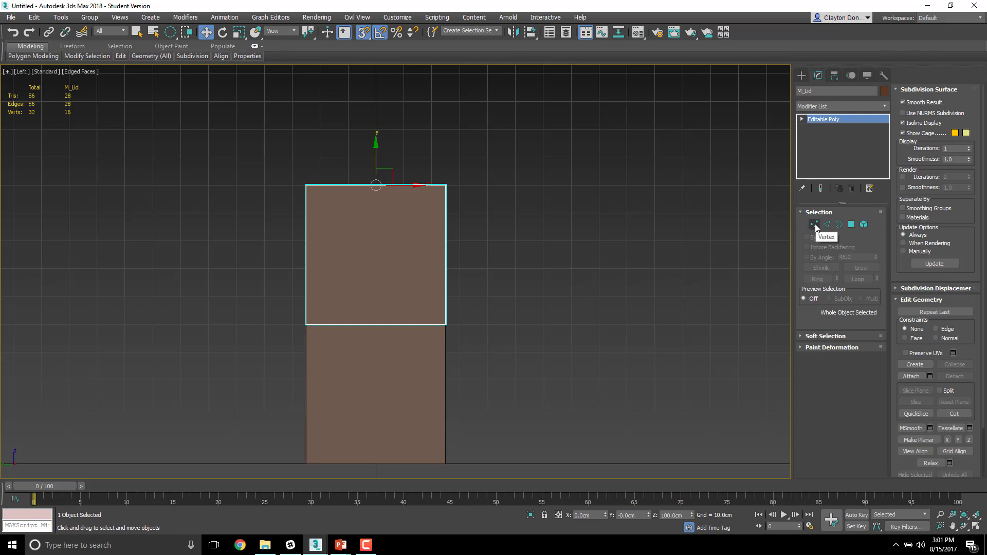
{"action": "left_click", "coordinate": [815, 225]}
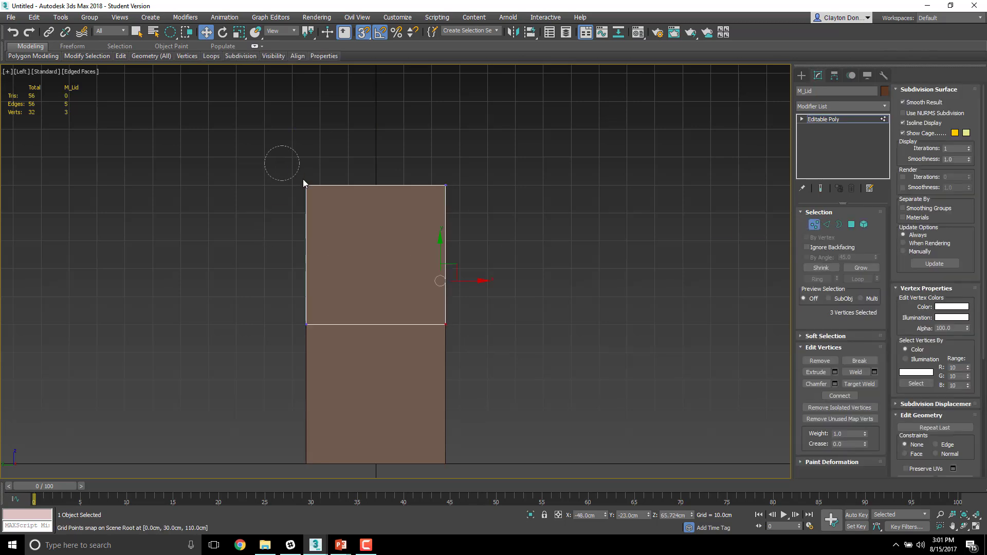
{"action": "left_click", "coordinate": [289, 170]}
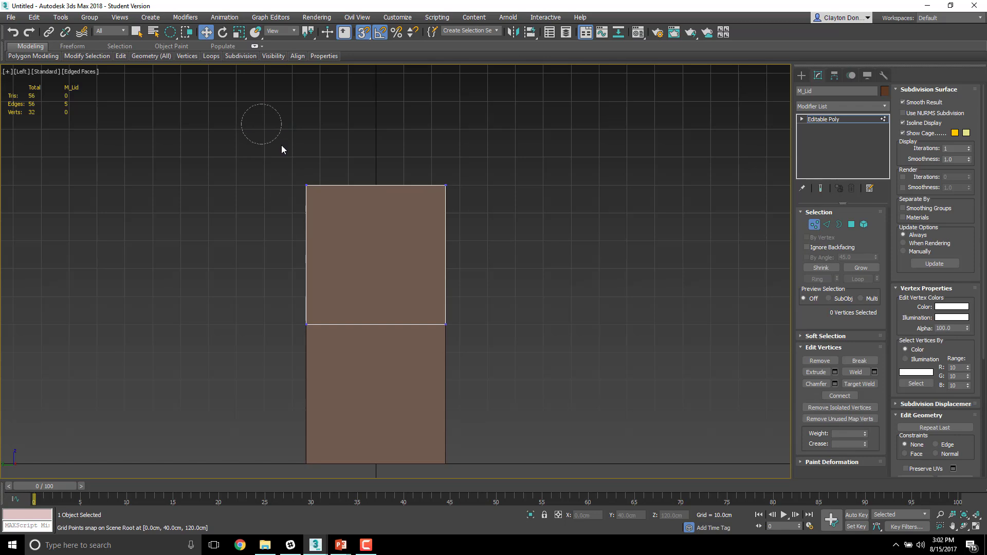
{"action": "left_click_drag", "start_coordinate": [282, 145], "coordinate": [288, 150]}
{"action": "key", "text": "q"}
{"action": "key", "text": "q"}
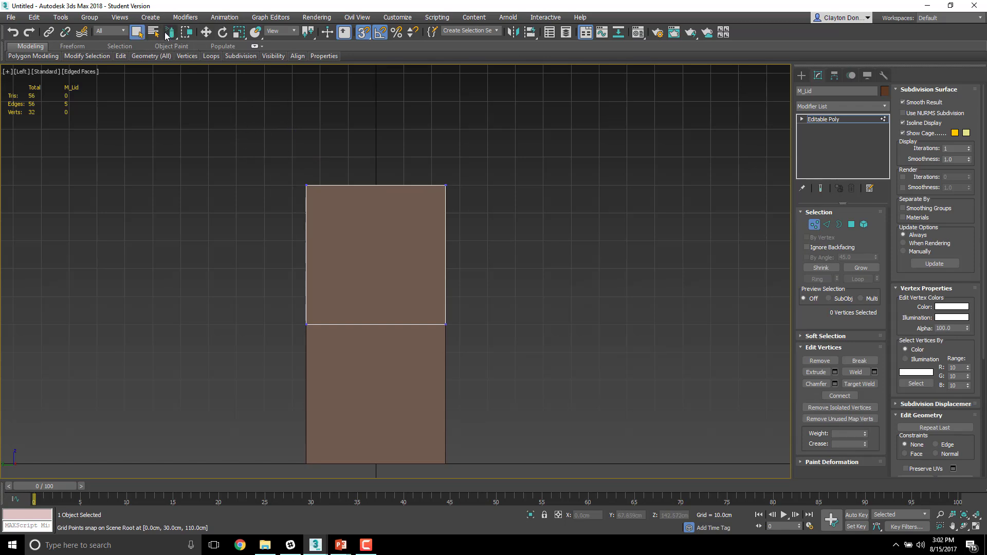
{"action": "left_click_drag", "start_coordinate": [251, 128], "coordinate": [316, 196]}
{"action": "scroll", "coordinate": [335, 205], "scroll_direction": "up", "scroll_amount": 5}
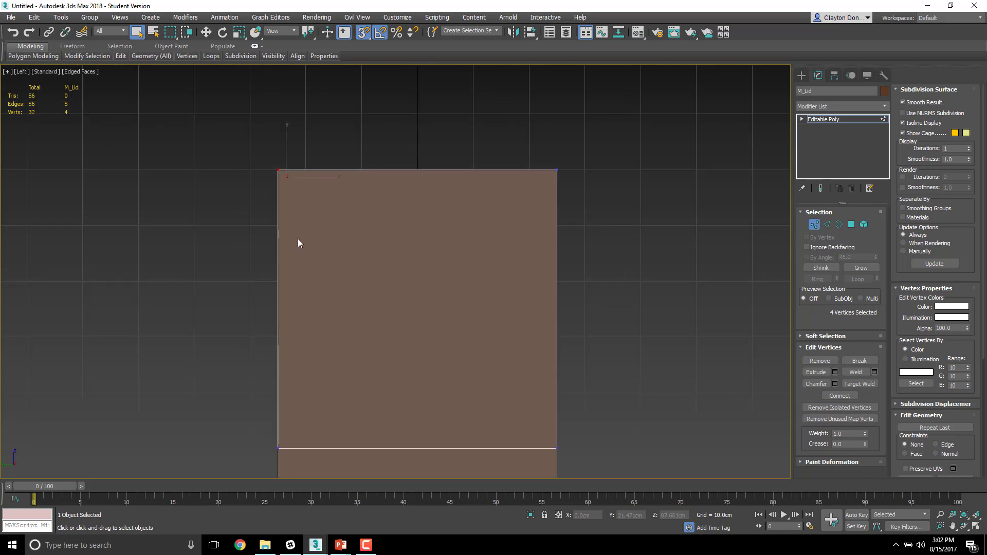
Switch the view to wireframe and reselect the inner and outer vertices at the lid's upper-left corner
{"action": "key", "text": "w"}
{"action": "scroll", "coordinate": [288, 174], "scroll_direction": "up", "scroll_amount": 4}
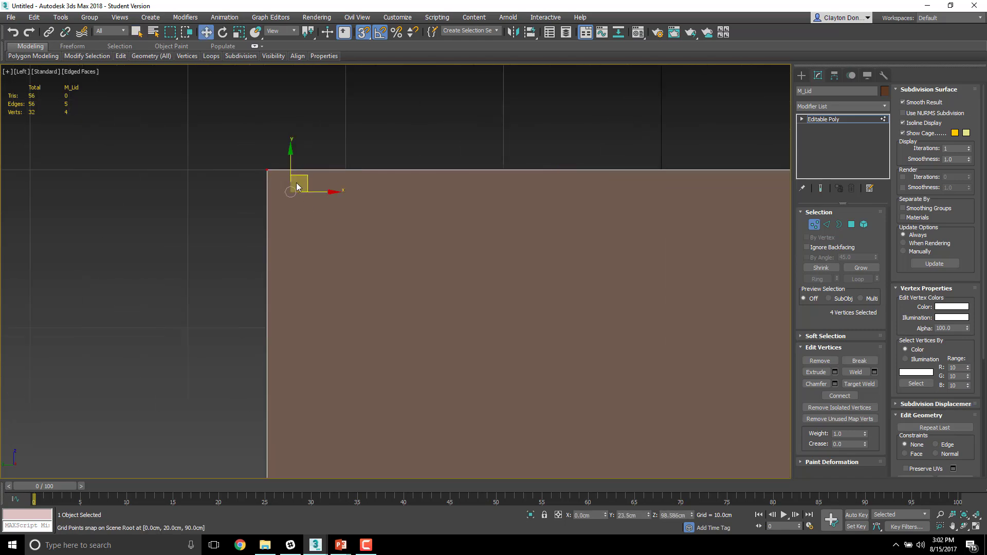
{"action": "left_click_drag", "start_coordinate": [265, 168], "coordinate": [269, 182]}
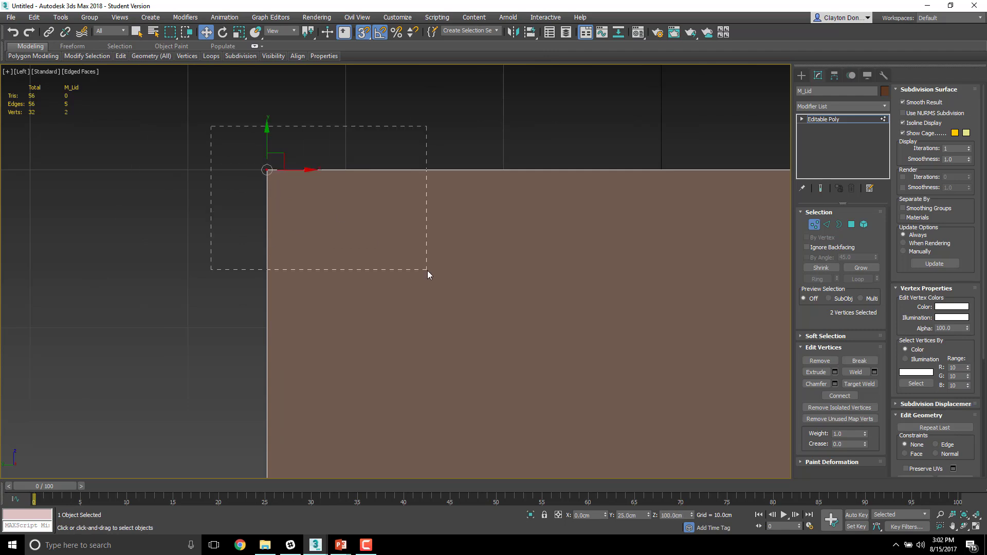
{"action": "left_click_drag", "start_coordinate": [427, 270], "coordinate": [343, 240]}
{"action": "left_click_drag", "start_coordinate": [264, 177], "coordinate": [265, 177]}
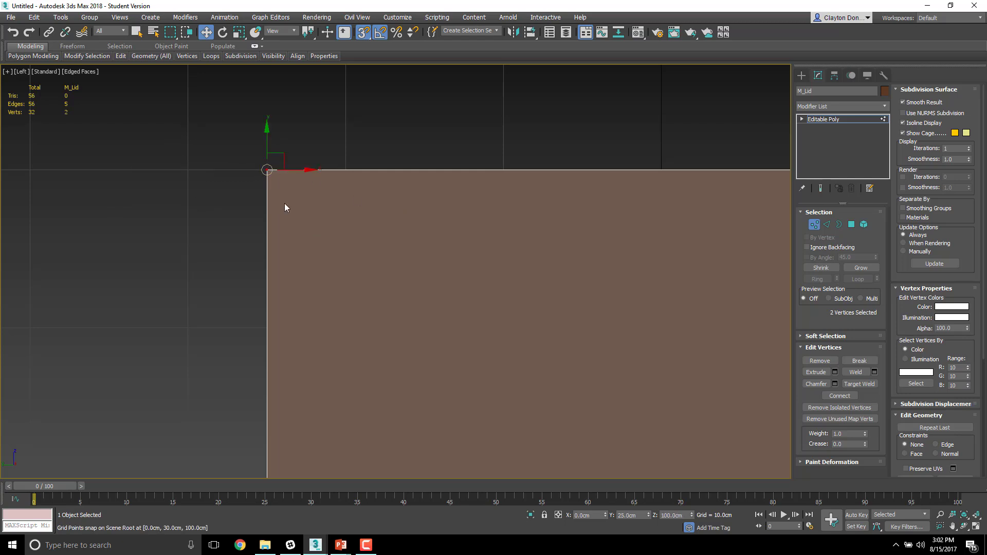
{"action": "key", "text": "F3"}
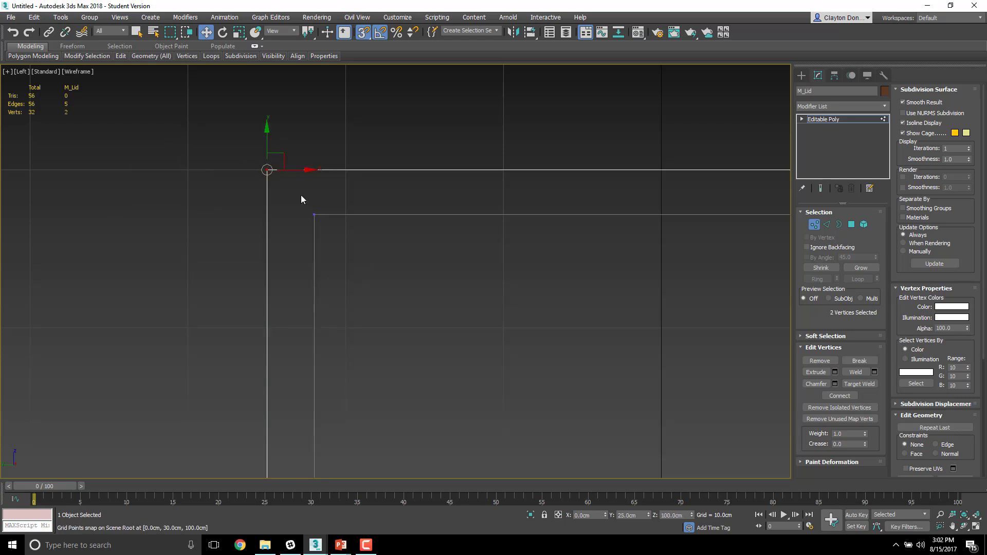
{"action": "left_click_drag", "start_coordinate": [209, 126], "coordinate": [350, 217]}
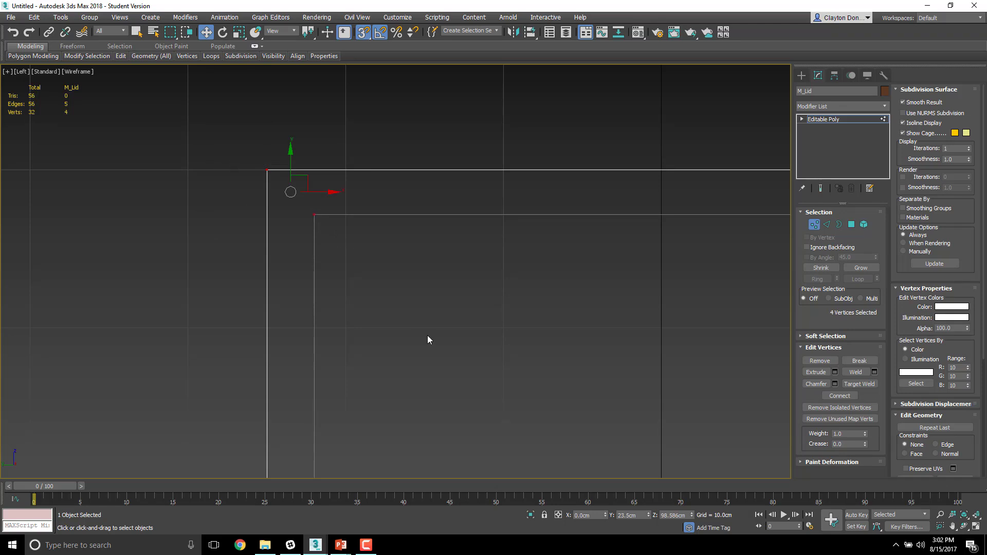
From an angled view, select the inner and outer vertex pair at each of two upper lid corners in turn
{"action": "scroll", "coordinate": [428, 336], "scroll_direction": "down", "scroll_amount": 4}
{"action": "middle_click_drag", "start_coordinate": [461, 339], "coordinate": [407, 294]}
{"action": "scroll", "coordinate": [412, 357], "scroll_direction": "down", "scroll_amount": 2}
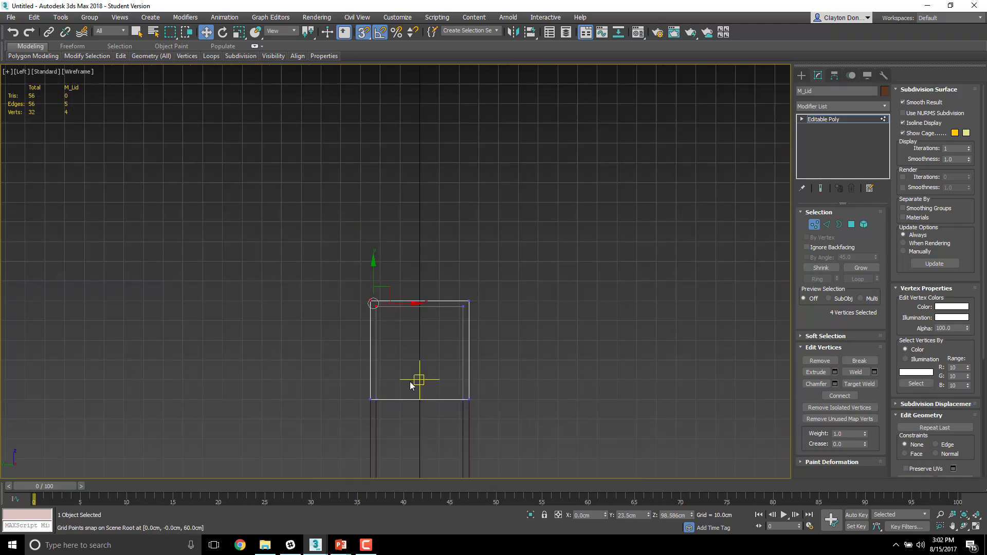
{"action": "scroll", "coordinate": [410, 386], "scroll_direction": "up", "scroll_amount": 2}
{"action": "middle_click_drag", "start_coordinate": [437, 438], "coordinate": [423, 373]}
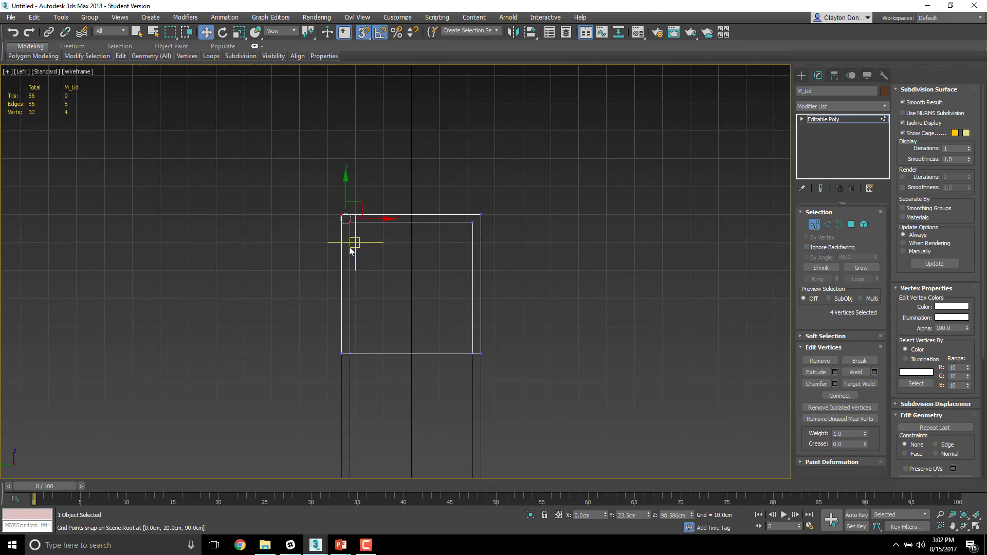
{"action": "scroll", "coordinate": [350, 248], "scroll_direction": "up", "scroll_amount": 5}
{"action": "middle_click_drag", "start_coordinate": [343, 221], "coordinate": [347, 335]}
{"action": "middle_click_drag", "start_coordinate": [422, 297], "coordinate": [418, 236], "text": "alt"}
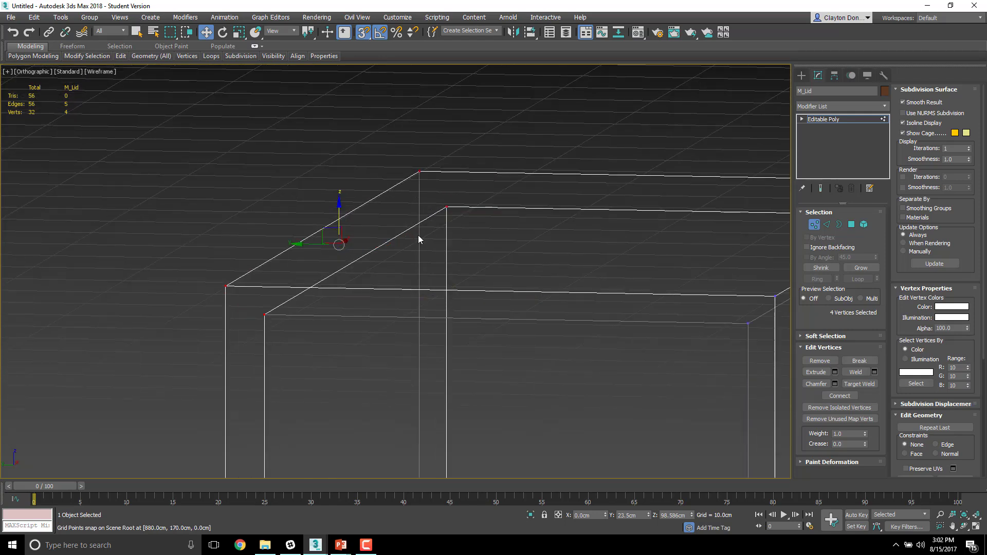
{"action": "left_click_drag", "start_coordinate": [405, 163], "coordinate": [472, 236]}
{"action": "left_click_drag", "start_coordinate": [164, 239], "coordinate": [286, 346]}
In the front view, select the four upper vertices at the lid's left end
{"action": "middle_click_drag", "start_coordinate": [366, 418], "coordinate": [352, 393]}
{"action": "key", "text": "f"}
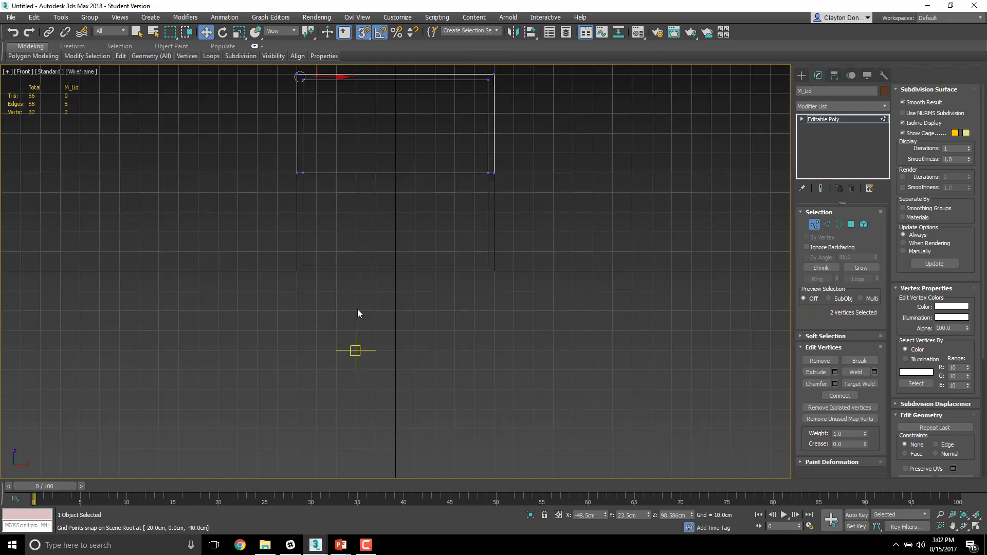
{"action": "middle_click_drag", "start_coordinate": [399, 163], "coordinate": [434, 329]}
{"action": "scroll", "coordinate": [88, 123], "scroll_direction": "up", "scroll_amount": 4}
{"action": "scroll", "coordinate": [157, 166], "scroll_direction": "down", "scroll_amount": 4}
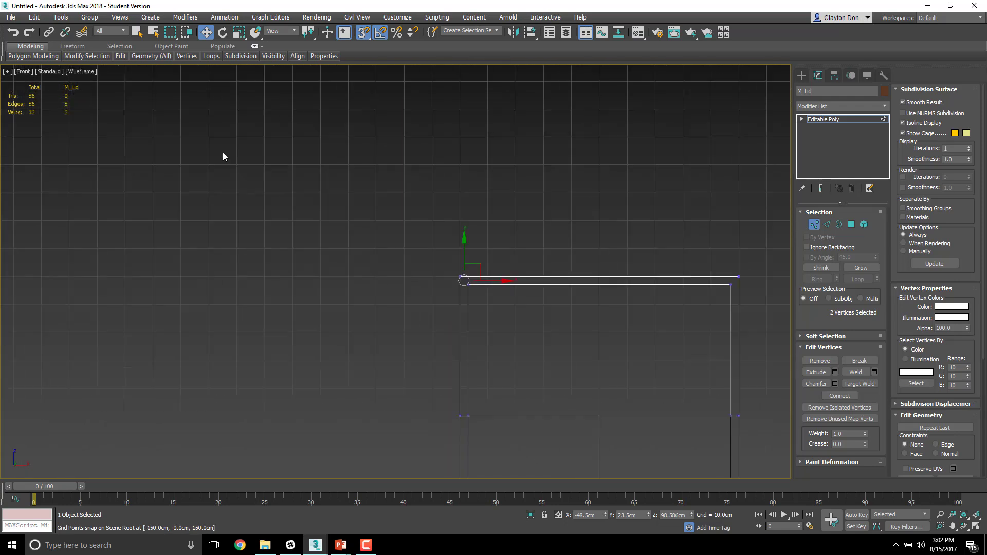
{"action": "middle_click_drag", "start_coordinate": [374, 264], "coordinate": [345, 261]}
{"action": "scroll", "coordinate": [357, 234], "scroll_direction": "up", "scroll_amount": 4}
{"action": "left_click_drag", "start_coordinate": [404, 284], "coordinate": [404, 285], "text": "ctrl"}
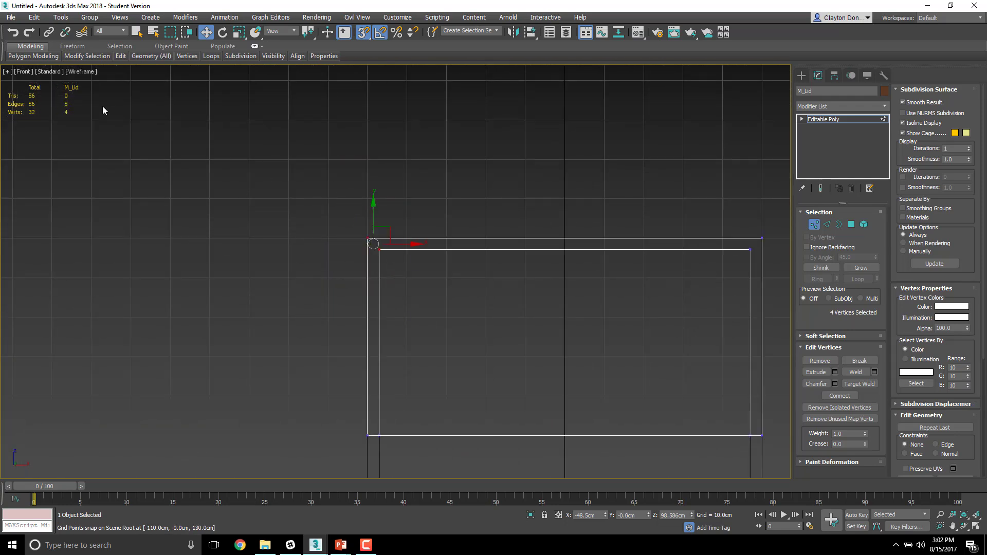
From an angled view, select only the inner and outer vertices at the lid's far upper-left corner
{"action": "middle_click_drag", "start_coordinate": [396, 283], "coordinate": [364, 280], "text": "alt"}
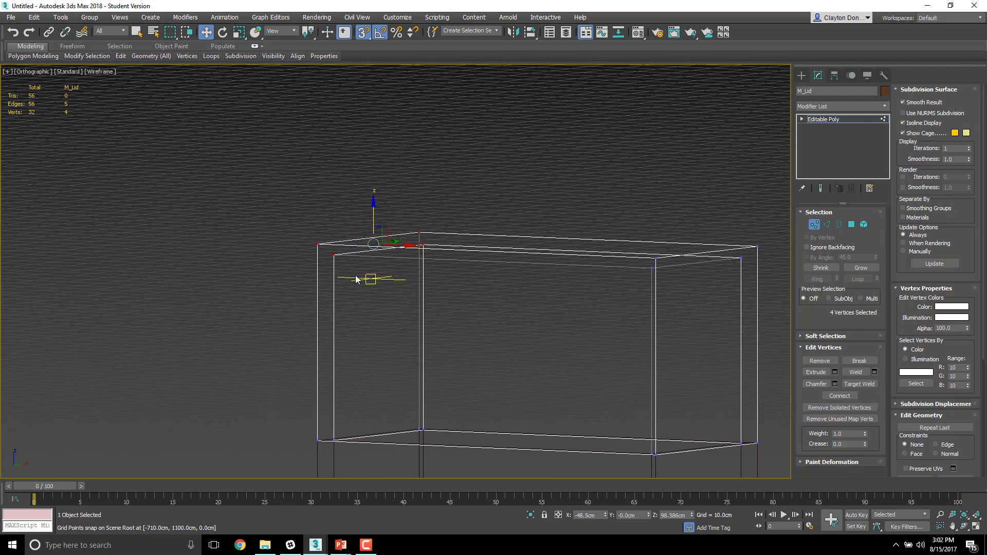
{"action": "left_click_drag", "start_coordinate": [343, 266], "coordinate": [343, 267]}
{"action": "left_click_drag", "start_coordinate": [377, 197], "coordinate": [469, 292]}
{"action": "middle_click_drag", "start_coordinate": [469, 293], "coordinate": [425, 294]}
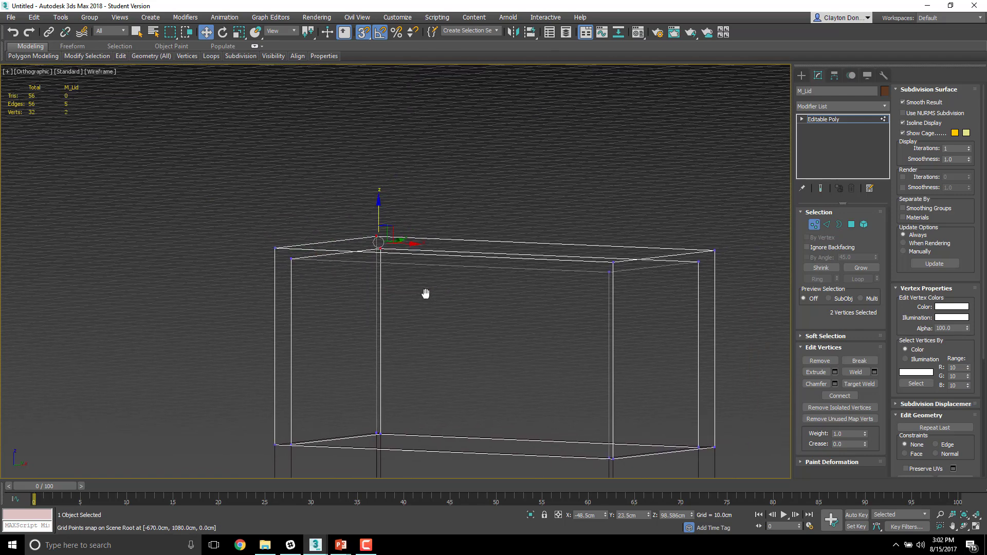
In the left view, select all eight upper lid vertices and lower them about 20 cm with grid snapping off
{"action": "key", "text": "l"}
{"action": "scroll", "coordinate": [401, 296], "scroll_direction": "down", "scroll_amount": 1}
{"action": "middle_click_drag", "start_coordinate": [372, 215], "coordinate": [397, 357]}
{"action": "scroll", "coordinate": [399, 278], "scroll_direction": "up", "scroll_amount": 6}
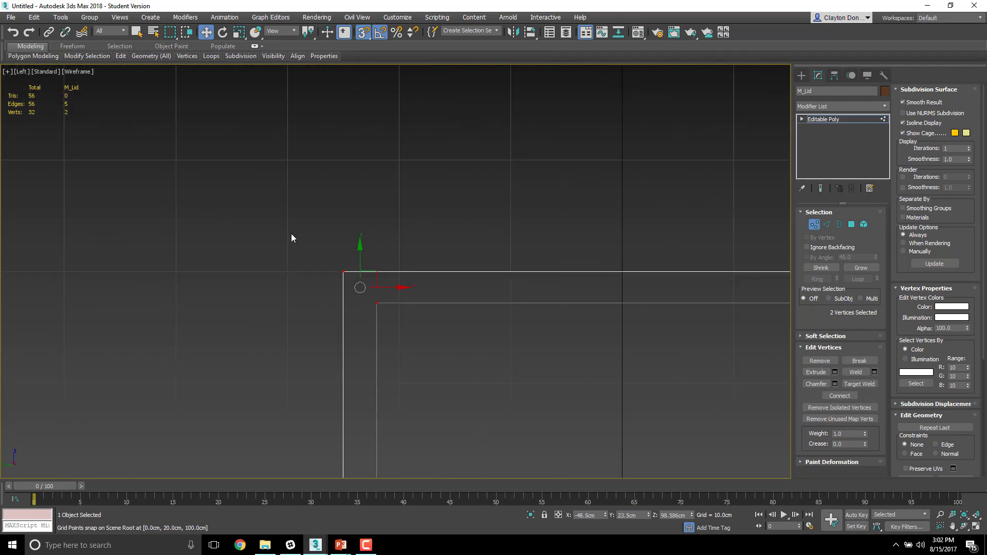
{"action": "middle_click_drag", "start_coordinate": [482, 346], "coordinate": [286, 273]}
{"action": "scroll", "coordinate": [288, 270], "scroll_direction": "down", "scroll_amount": 4}
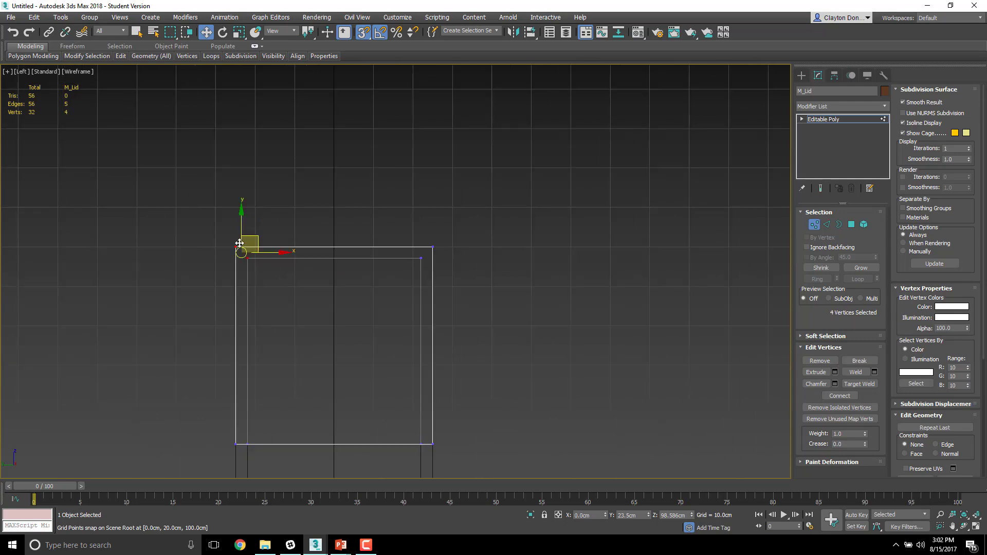
{"action": "left_click_drag", "start_coordinate": [393, 233], "coordinate": [471, 226]}
{"action": "left_click_drag", "start_coordinate": [477, 280], "coordinate": [477, 280]}
{"action": "mouse_move", "coordinate": [332, 226]}
{"action": "left_mouse_down"}
{"action": "mouse_move", "coordinate": [236, 326]}
{"action": "mouse_move", "coordinate": [259, 301]}
{"action": "mouse_move", "coordinate": [258, 325]}
{"action": "mouse_move", "coordinate": [348, 322]}
{"action": "mouse_move", "coordinate": [346, 334]}
{"action": "mouse_move", "coordinate": [342, 286]}
{"action": "mouse_move", "coordinate": [311, 289]}
{"action": "mouse_move", "coordinate": [323, 306]}
{"action": "left_mouse_up"}
{"action": "middle_click_drag", "start_coordinate": [309, 367], "coordinate": [344, 230]}
{"action": "scroll", "coordinate": [343, 229], "scroll_direction": "down", "scroll_amount": 3}
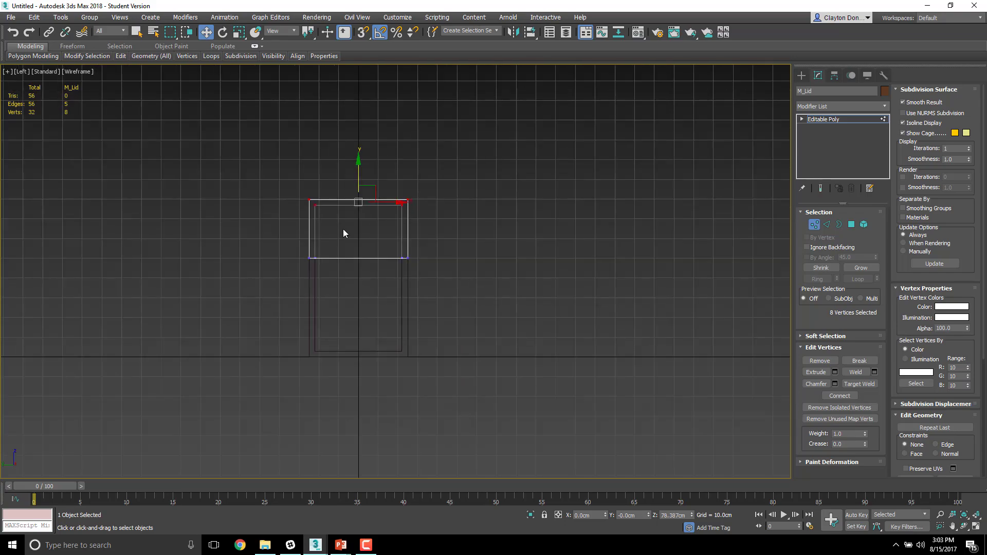
Inspect the shortened lid from left and angled views, in wireframe and shaded with edged faces
{"action": "middle_click_drag", "start_coordinate": [534, 268], "coordinate": [487, 276], "text": "alt"}
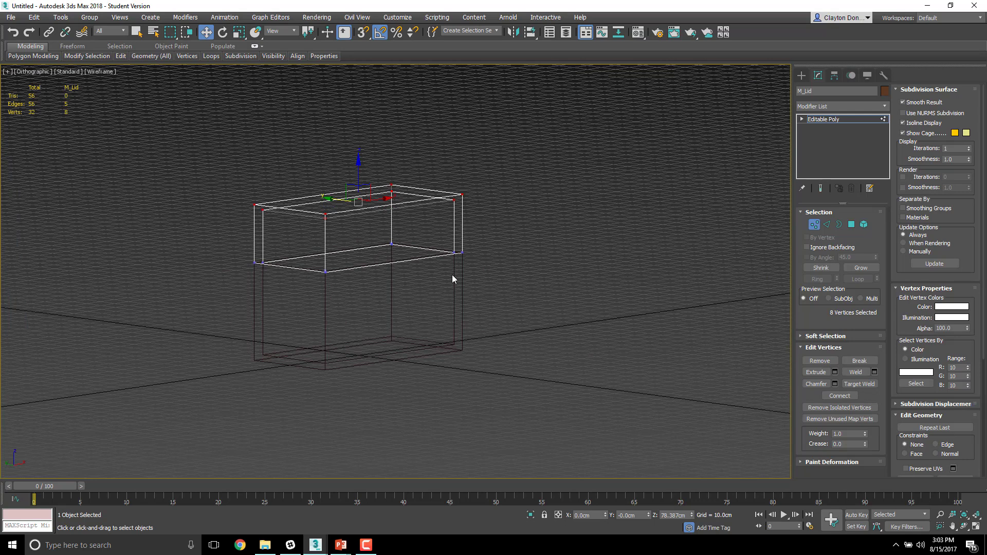
{"action": "key", "text": "l"}
{"action": "middle_click_drag", "start_coordinate": [444, 165], "coordinate": [473, 301]}
{"action": "scroll", "coordinate": [431, 270], "scroll_direction": "up", "scroll_amount": 6}
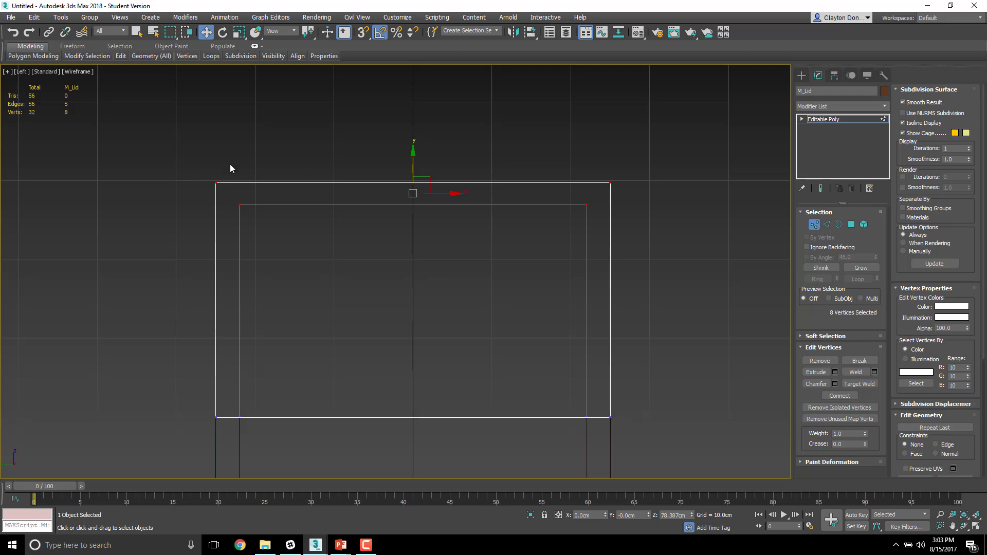
{"action": "scroll", "coordinate": [463, 217], "scroll_direction": "up", "scroll_amount": 1}
{"action": "key", "text": "F3"}
{"action": "mouse_move", "coordinate": [523, 225]}
{"action": "middle_mouse_down", "text": "alt"}
{"action": "mouse_move", "coordinate": [476, 240]}
{"action": "mouse_move", "coordinate": [491, 230]}
{"action": "middle_mouse_up", "text": "alt"}
{"action": "scroll", "coordinate": [490, 233], "scroll_direction": "down", "scroll_amount": 2}
{"action": "middle_click_drag", "start_coordinate": [558, 316], "coordinate": [580, 305], "text": "alt"}
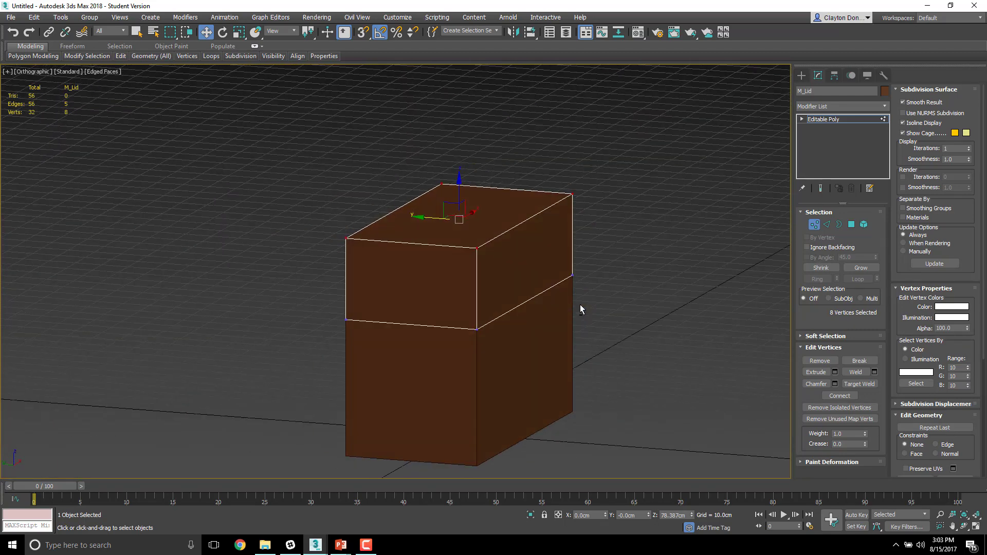
In the left wireframe view, scale the eight upper lid vertices inward horizontally to about 45%, tapering the lid
{"action": "key", "text": "l"}
{"action": "middle_click_drag", "start_coordinate": [355, 121], "coordinate": [392, 213]}
{"action": "scroll", "coordinate": [393, 213], "scroll_direction": "up", "scroll_amount": 5}
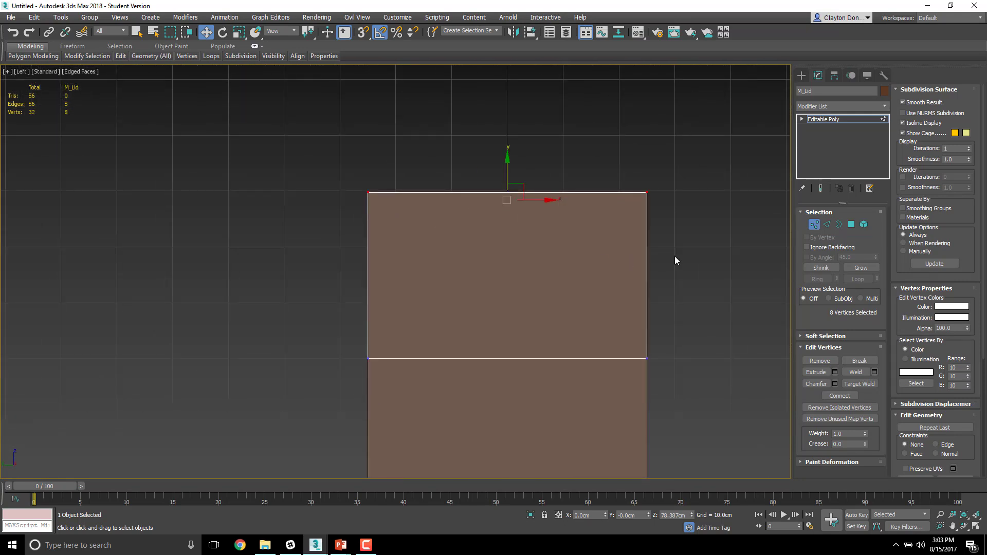
{"action": "middle_click_drag", "start_coordinate": [675, 257], "coordinate": [492, 269]}
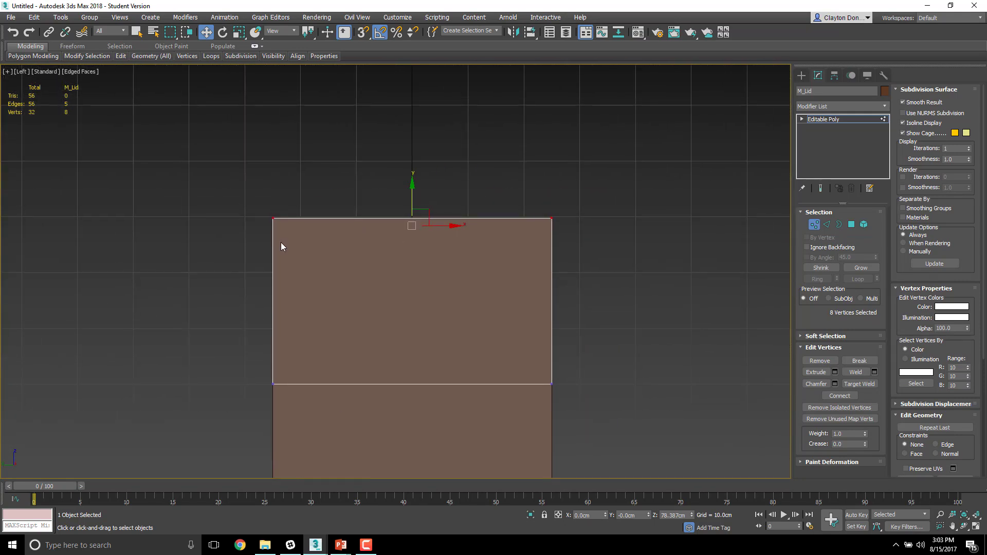
{"action": "key", "text": "F3"}
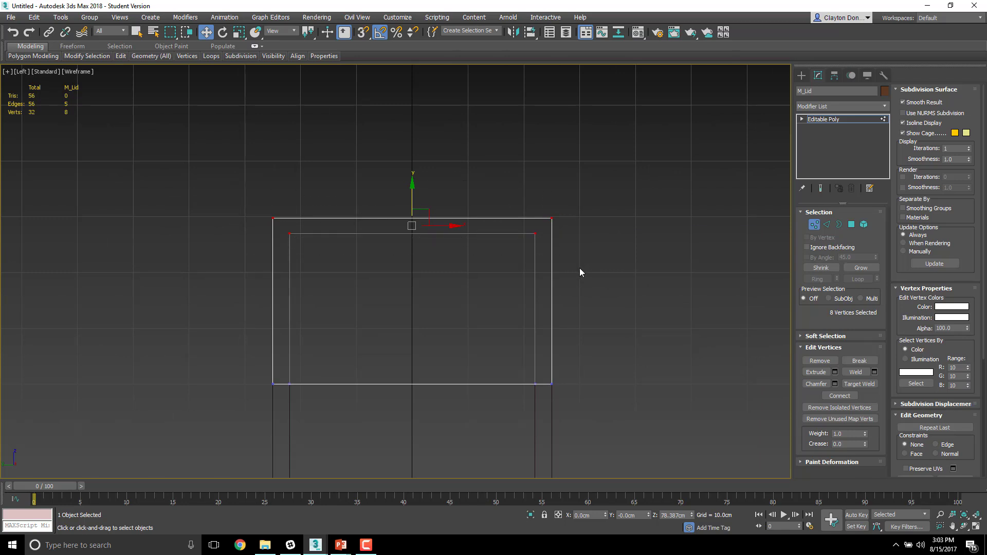
{"action": "key", "text": "r"}
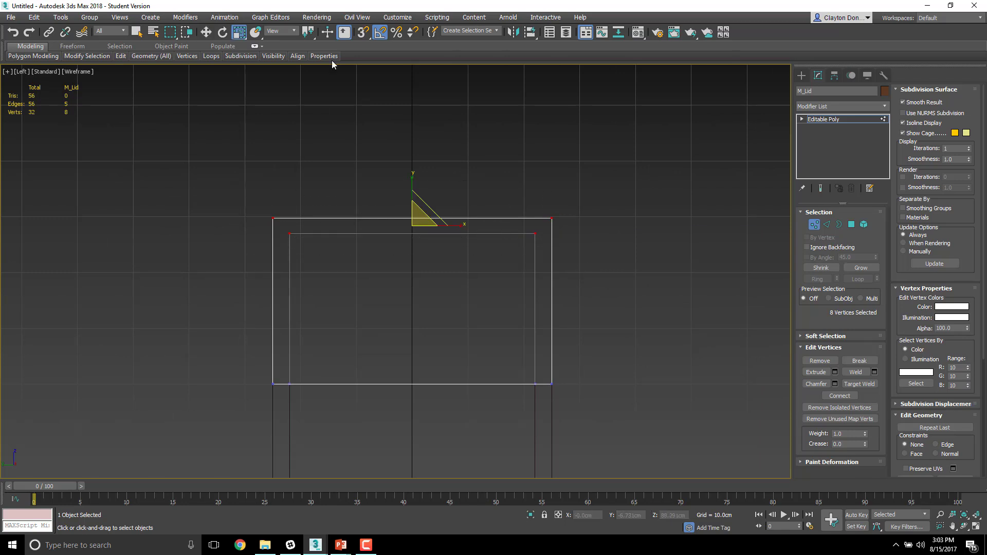
{"action": "key", "text": "r"}
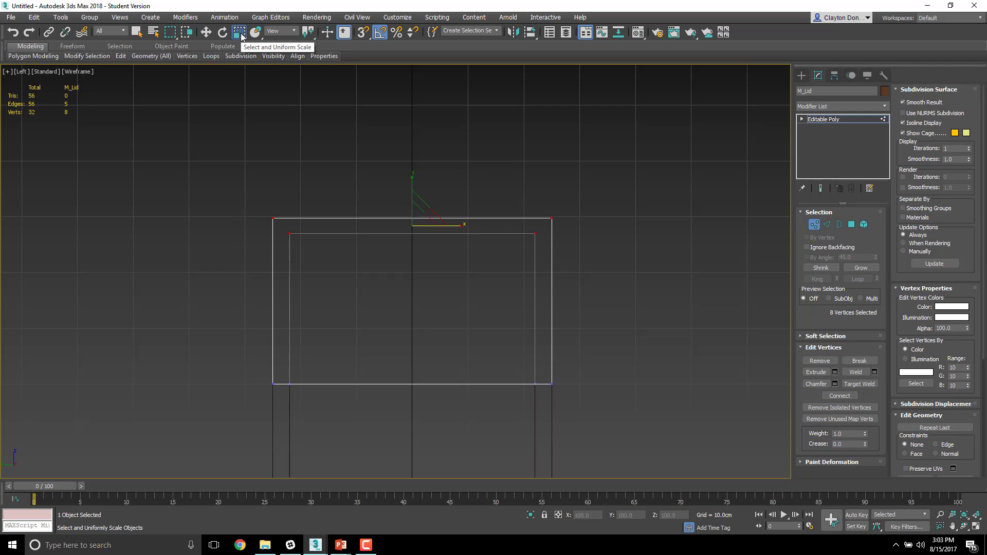
{"action": "key", "text": "r"}
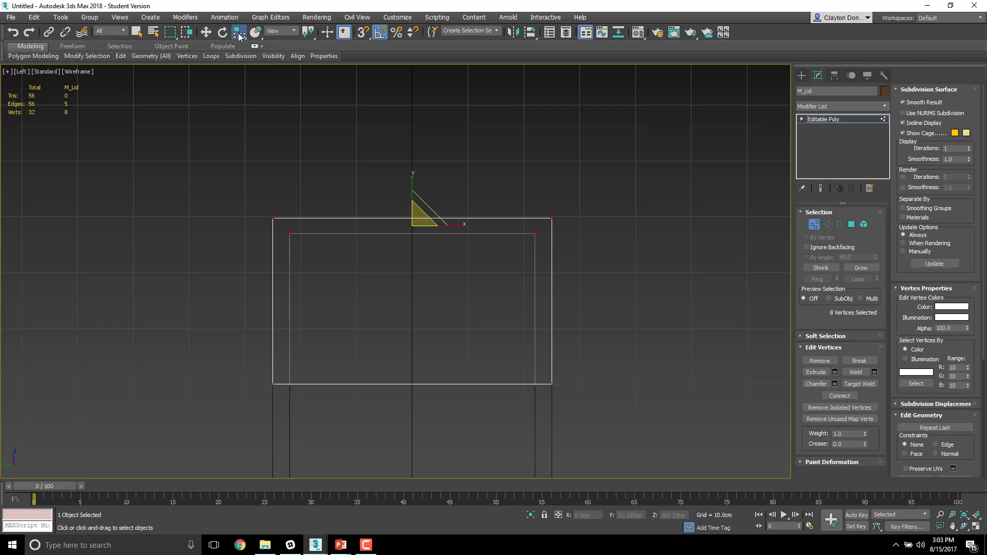
{"action": "key", "text": "r"}
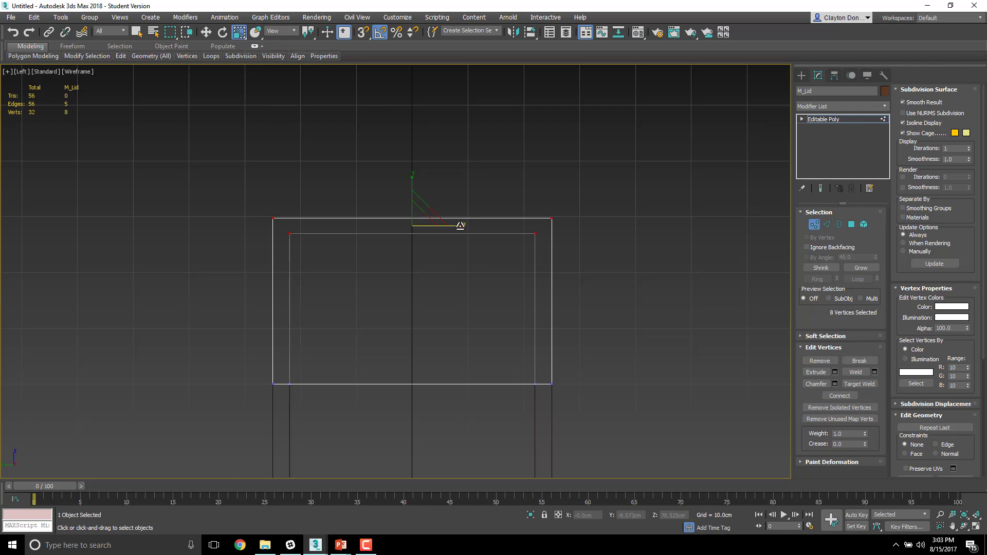
{"action": "left_click_drag", "start_coordinate": [460, 225], "coordinate": [421, 236]}
{"action": "scroll", "coordinate": [373, 216], "scroll_direction": "up", "scroll_amount": 2}
{"action": "scroll", "coordinate": [373, 216], "scroll_direction": "up", "scroll_amount": 3}
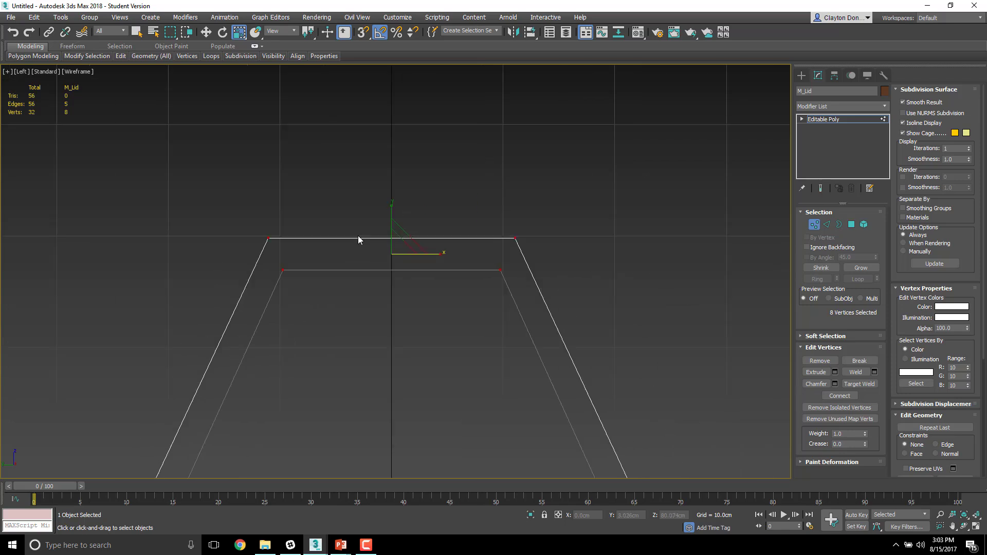
Select only the four outer top vertices of the lid and snap them vertically to the 80 cm grid line with grid snapping on
{"action": "left_click_drag", "start_coordinate": [564, 256], "coordinate": [562, 256]}
{"action": "key", "text": "w"}
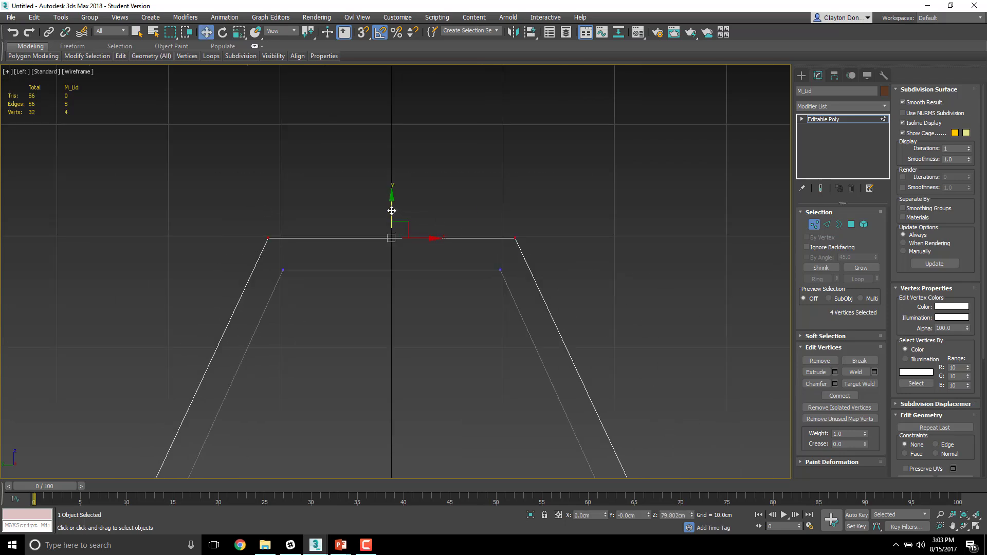
{"action": "key", "text": "s"}
{"action": "left_click_drag", "start_coordinate": [392, 211], "coordinate": [379, 273]}
{"action": "scroll", "coordinate": [378, 273], "scroll_direction": "down", "scroll_amount": 3}
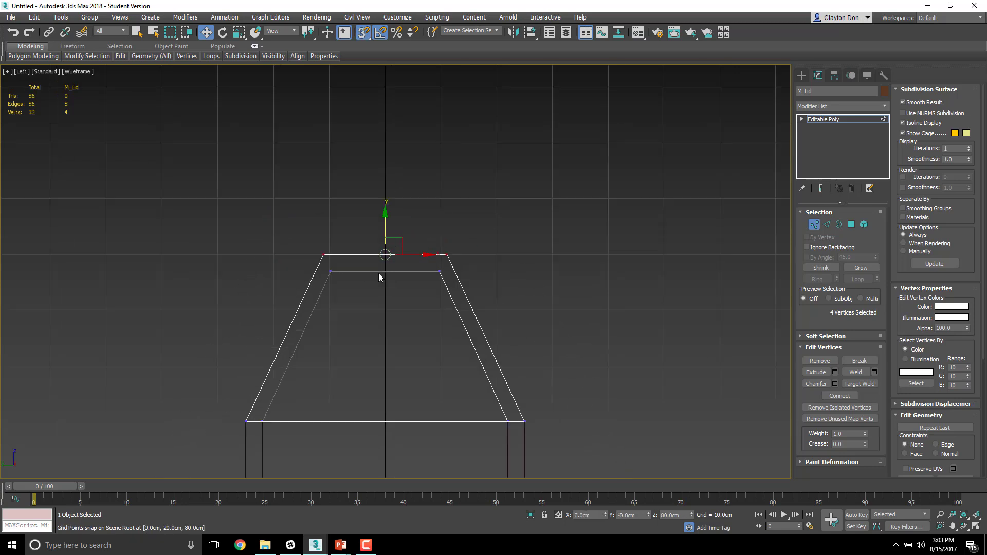
Inspect the tapered lid's outer and inner walls from left and angled views, in wireframe and shaded display
{"action": "middle_click_drag", "start_coordinate": [394, 324], "coordinate": [483, 341], "text": "alt"}
{"action": "key", "text": "l"}
{"action": "middle_click_drag", "start_coordinate": [426, 247], "coordinate": [419, 316]}
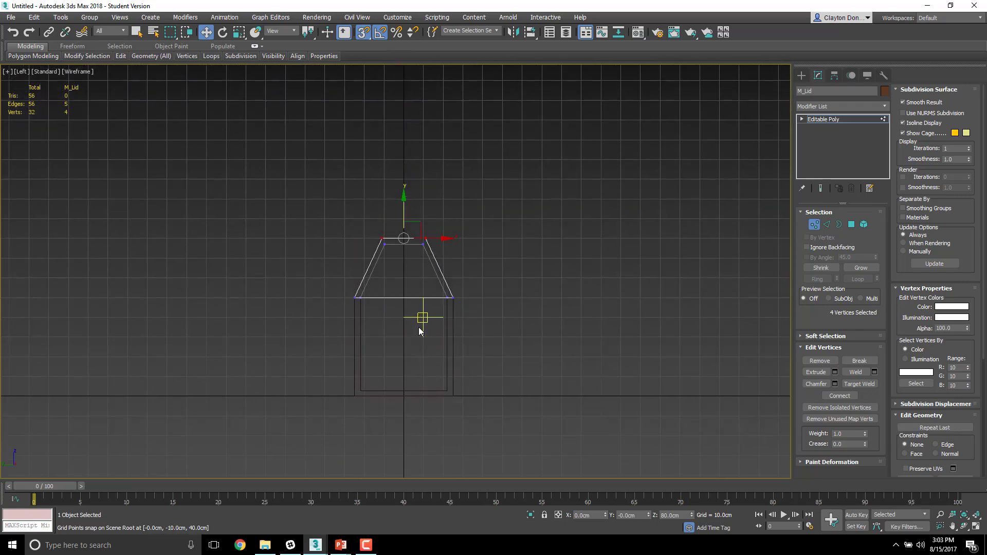
{"action": "scroll", "coordinate": [462, 382], "scroll_direction": "up", "scroll_amount": 3}
{"action": "scroll", "coordinate": [463, 380], "scroll_direction": "down", "scroll_amount": 3}
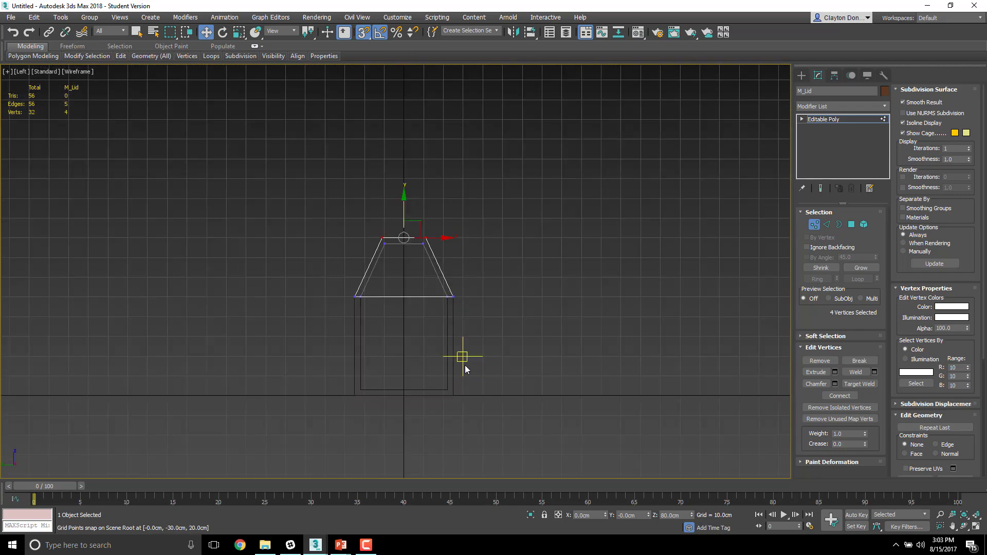
{"action": "middle_click_drag", "start_coordinate": [463, 284], "coordinate": [481, 272]}
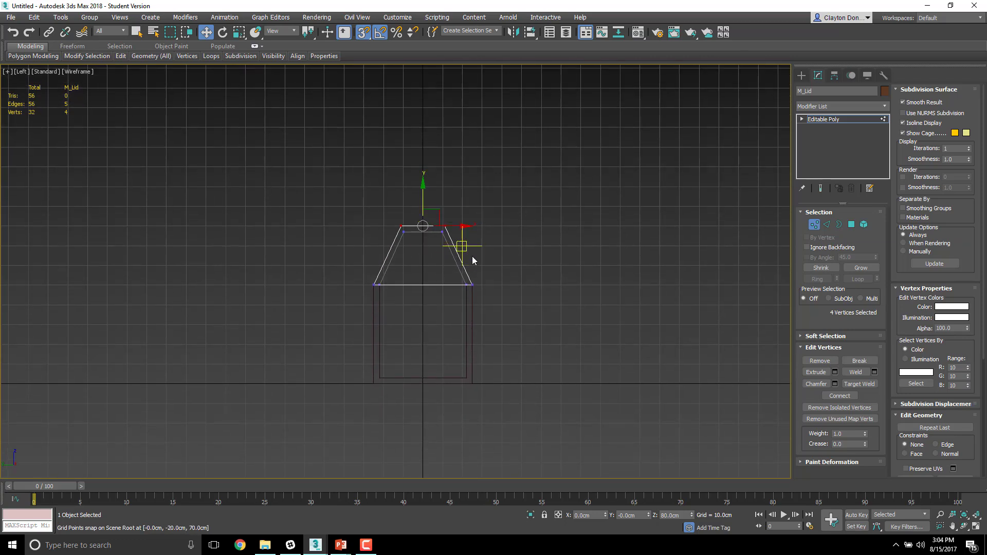
{"action": "scroll", "coordinate": [472, 252], "scroll_direction": "up", "scroll_amount": 4}
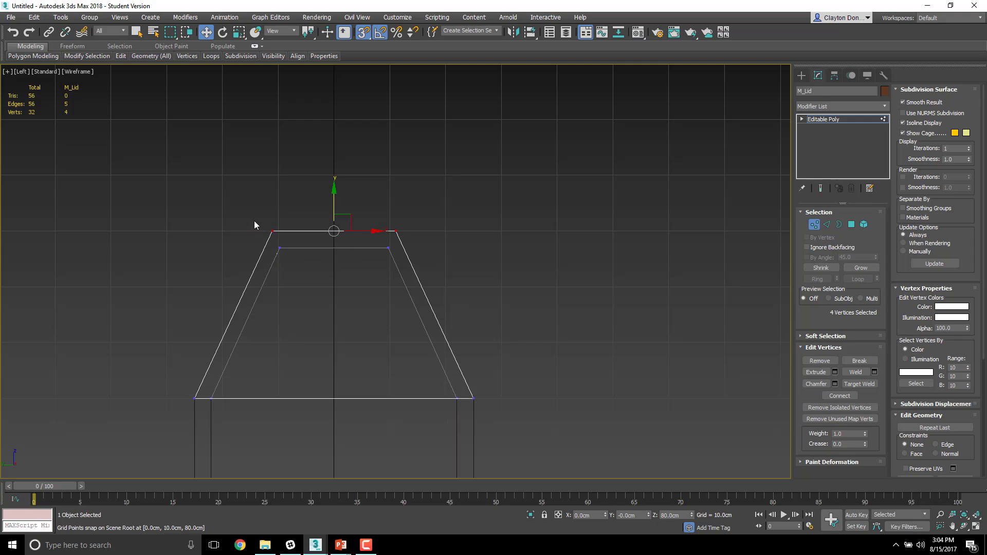
{"action": "scroll", "coordinate": [276, 247], "scroll_direction": "up", "scroll_amount": 2}
{"action": "middle_click_drag", "start_coordinate": [276, 248], "coordinate": [241, 284]}
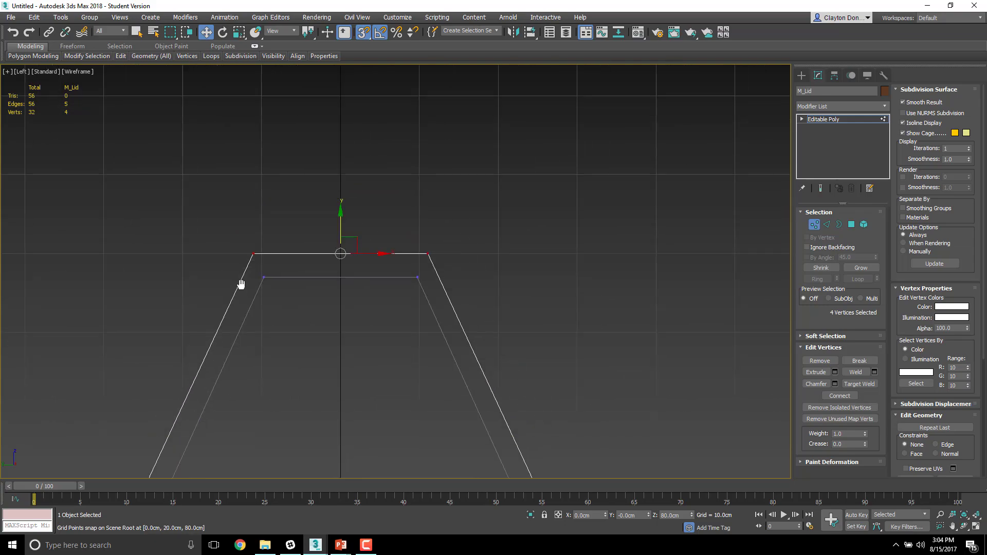
{"action": "scroll", "coordinate": [258, 203], "scroll_direction": "down", "scroll_amount": 3}
{"action": "middle_click_drag", "start_coordinate": [258, 203], "coordinate": [478, 302], "text": "alt"}
{"action": "key", "text": "F3"}
{"action": "key", "text": "l"}
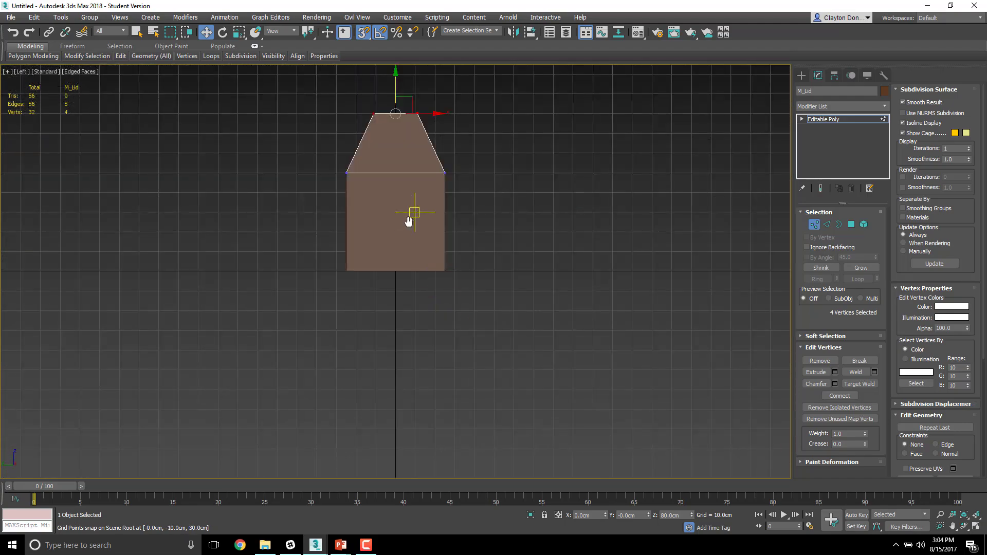
{"action": "scroll", "coordinate": [408, 221], "scroll_direction": "up", "scroll_amount": 6}
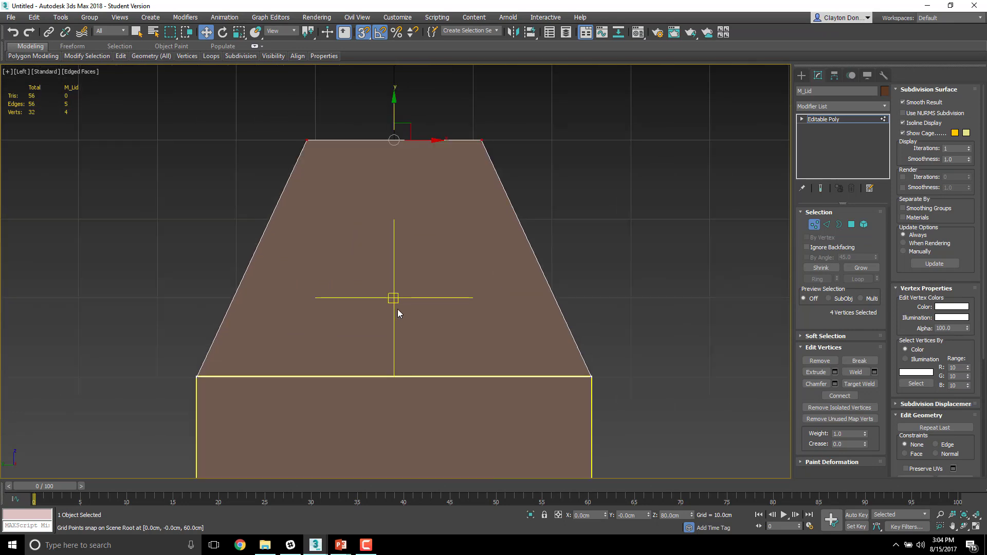
{"action": "key", "text": "F3"}
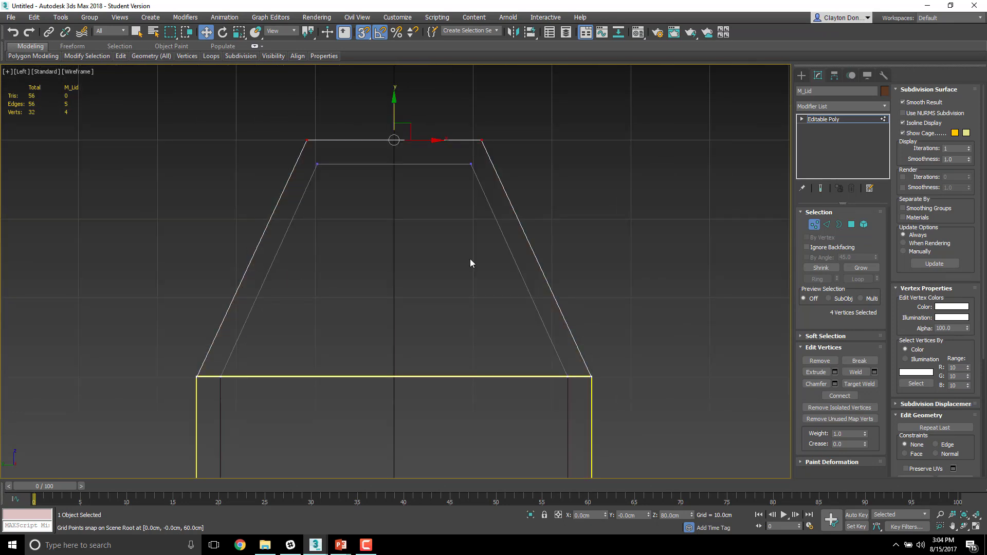
Select the lid's eight sloping side edges, outer and inner, and insert an edge loop halfway up them
{"action": "key", "text": "2"}
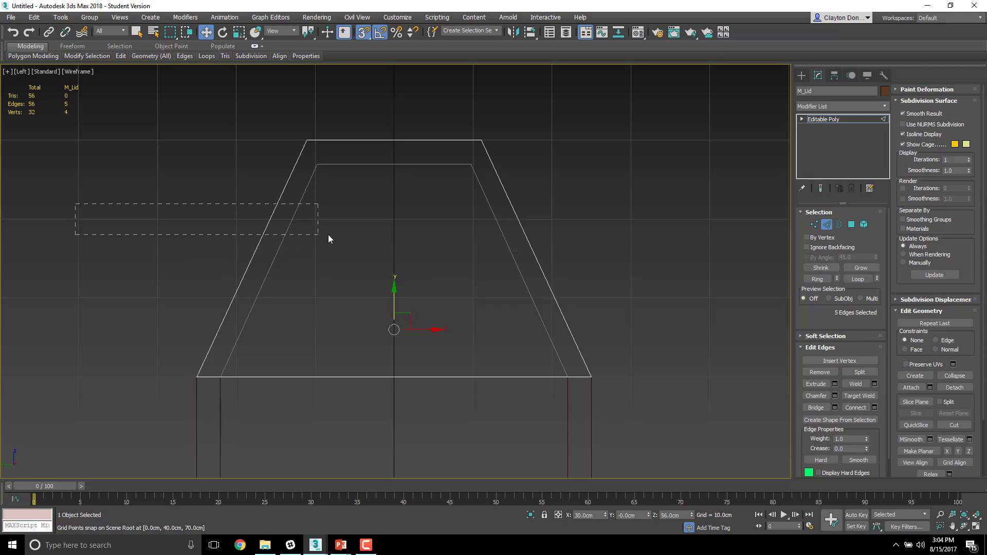
{"action": "left_click_drag", "start_coordinate": [571, 235], "coordinate": [166, 233]}
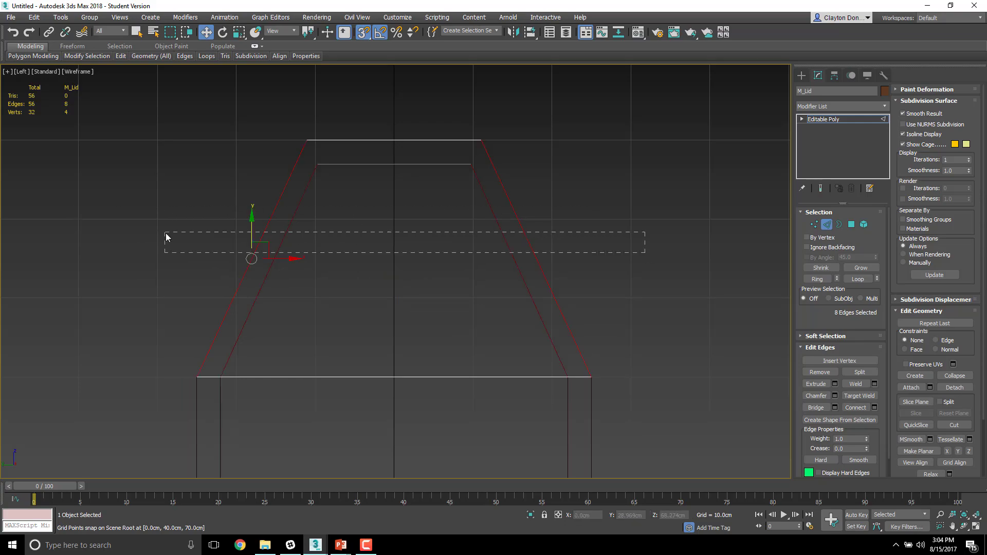
{"action": "middle_click_drag", "start_coordinate": [614, 270], "coordinate": [576, 262], "text": "alt"}
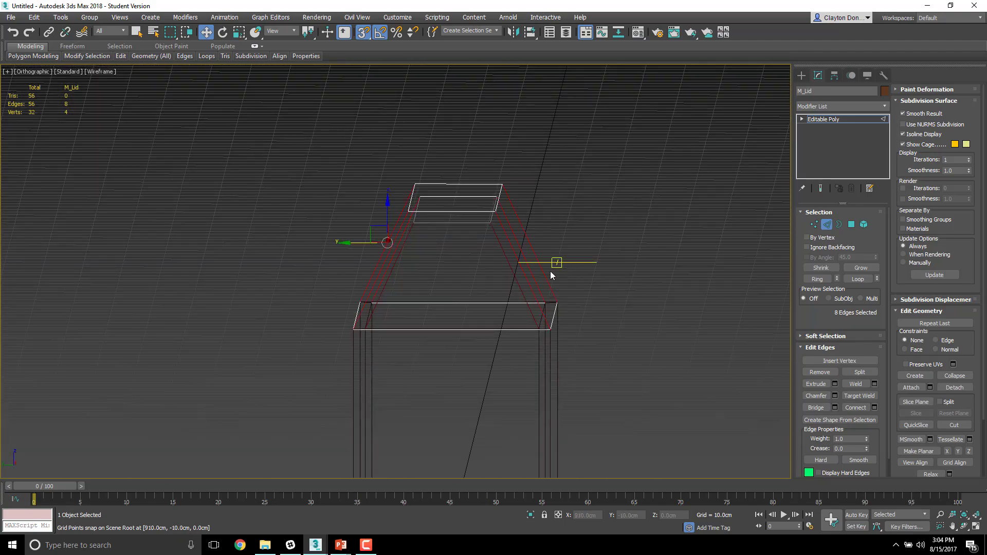
{"action": "key", "text": "l"}
{"action": "scroll", "coordinate": [425, 298], "scroll_direction": "up", "scroll_amount": 4}
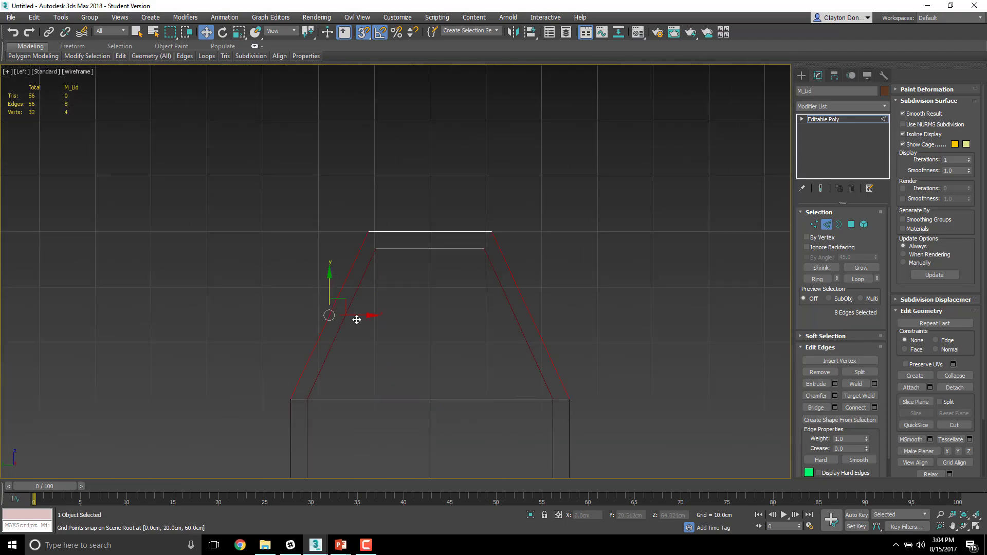
{"action": "scroll", "coordinate": [360, 313], "scroll_direction": "up", "scroll_amount": 3}
{"action": "middle_click_drag", "start_coordinate": [377, 307], "coordinate": [346, 301]}
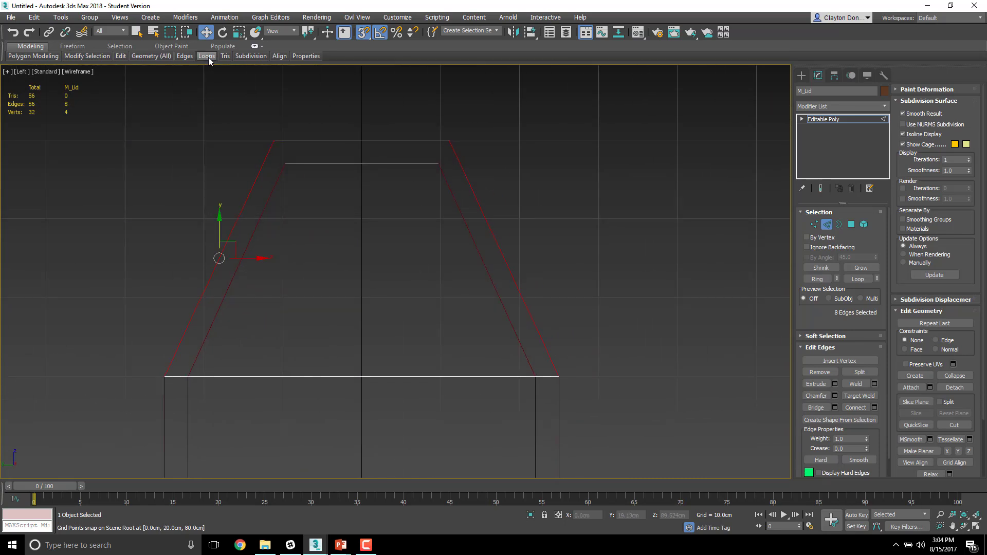
{"action": "mouse_move", "coordinate": [208, 57]}
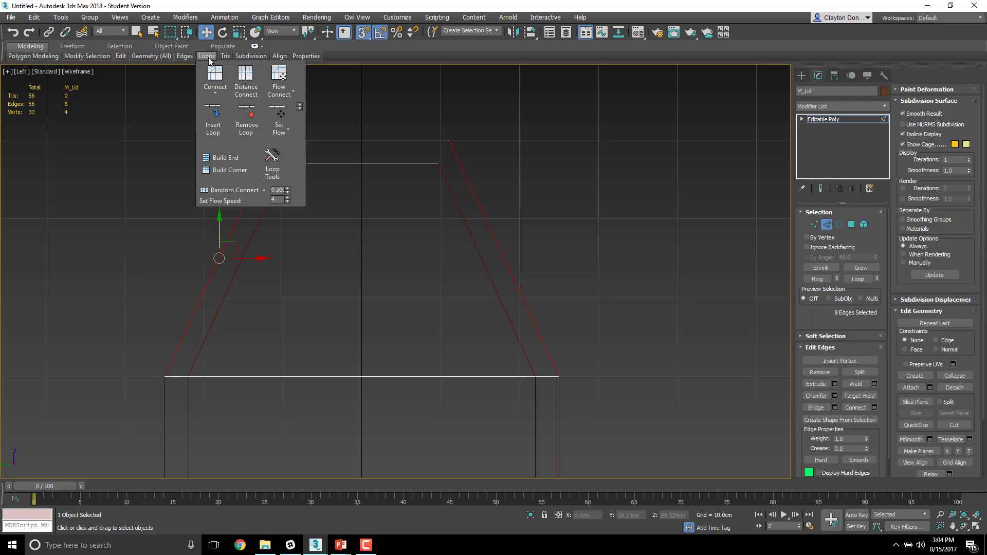
{"action": "left_click", "coordinate": [216, 120]}
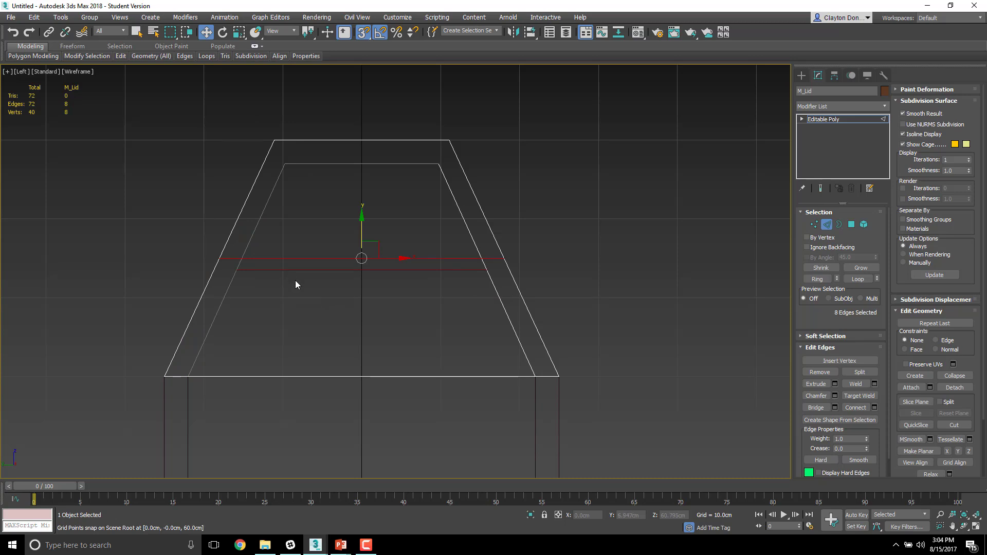
{"action": "left_click_drag", "start_coordinate": [165, 210], "coordinate": [553, 286]}
{"action": "left_click_drag", "start_coordinate": [134, 190], "coordinate": [133, 191]}
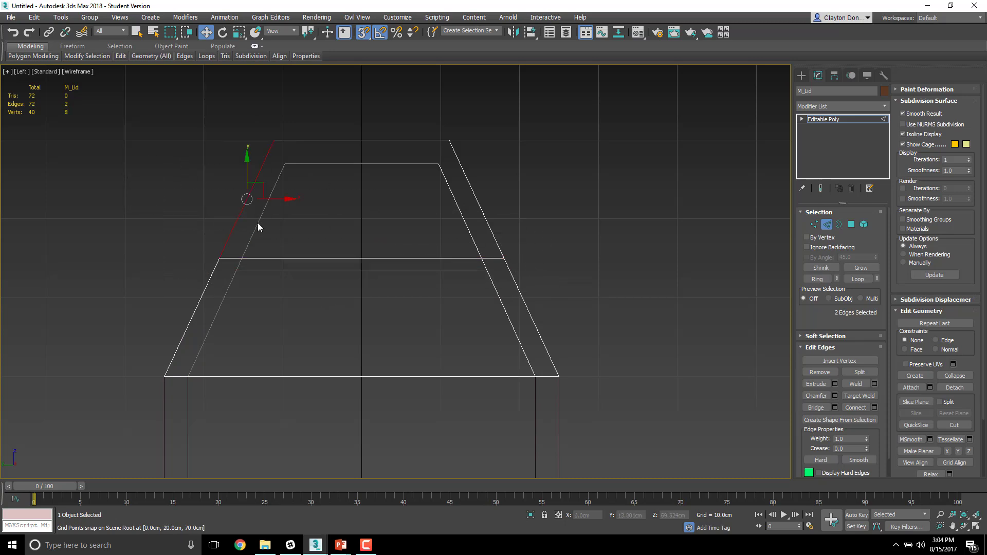
{"action": "left_click_drag", "start_coordinate": [188, 229], "coordinate": [665, 295]}
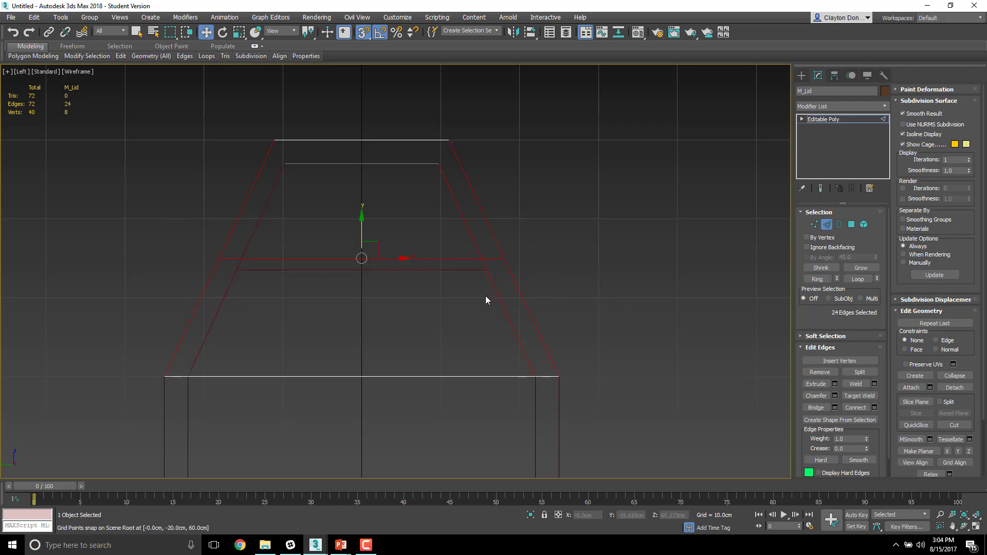
{"action": "key", "text": "r"}
{"action": "left_click_drag", "start_coordinate": [410, 258], "coordinate": [449, 257]}
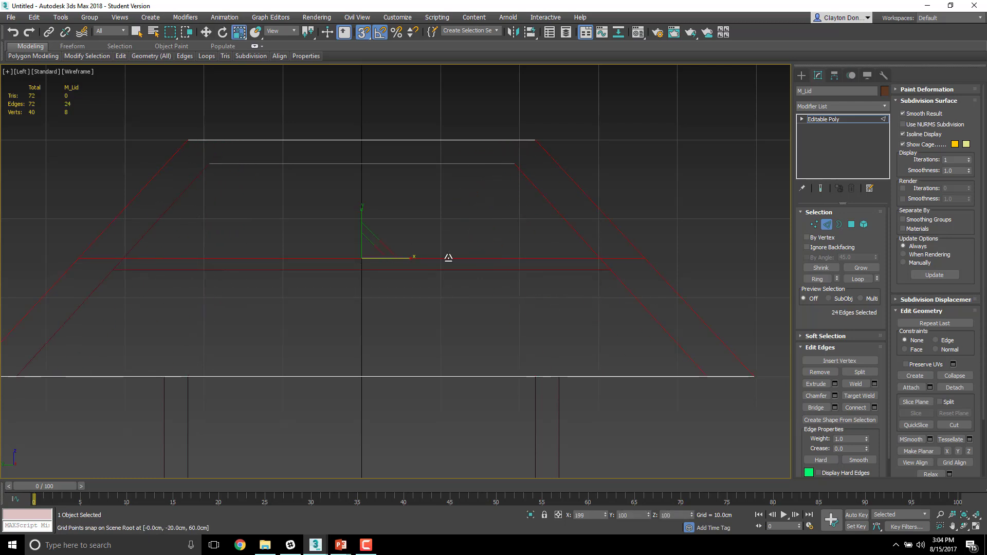
{"action": "right_click", "coordinate": [449, 257]}
In the left view, select the eight vertices of the lid's middle loop and raise them about 6.8 cm with grid snapping off
{"action": "mouse_move", "coordinate": [562, 263]}
{"action": "middle_mouse_down", "text": "alt"}
{"action": "mouse_move", "coordinate": [553, 267]}
{"action": "mouse_move", "coordinate": [564, 265]}
{"action": "mouse_move", "coordinate": [560, 272]}
{"action": "middle_mouse_up", "text": "alt"}
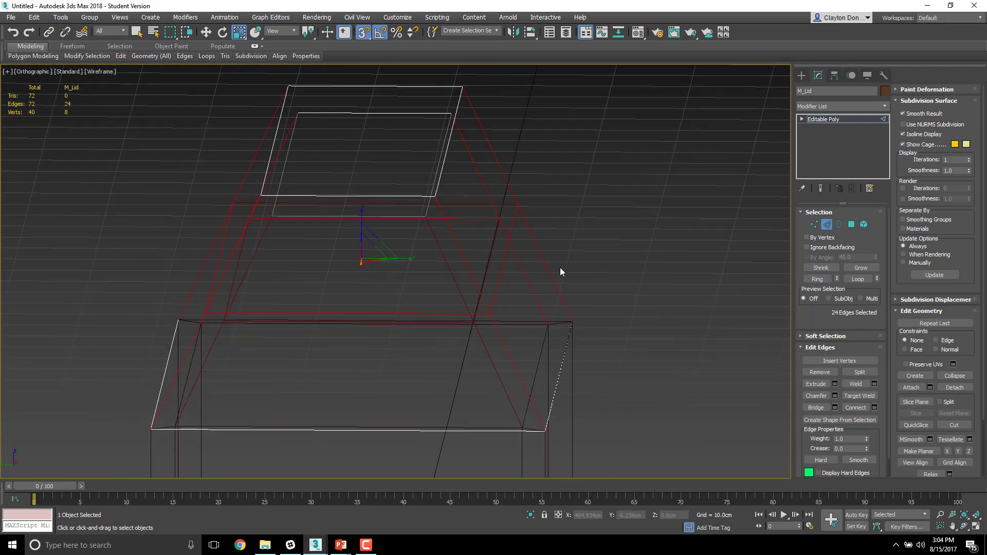
{"action": "key", "text": "l"}
{"action": "scroll", "coordinate": [434, 301], "scroll_direction": "up", "scroll_amount": 4}
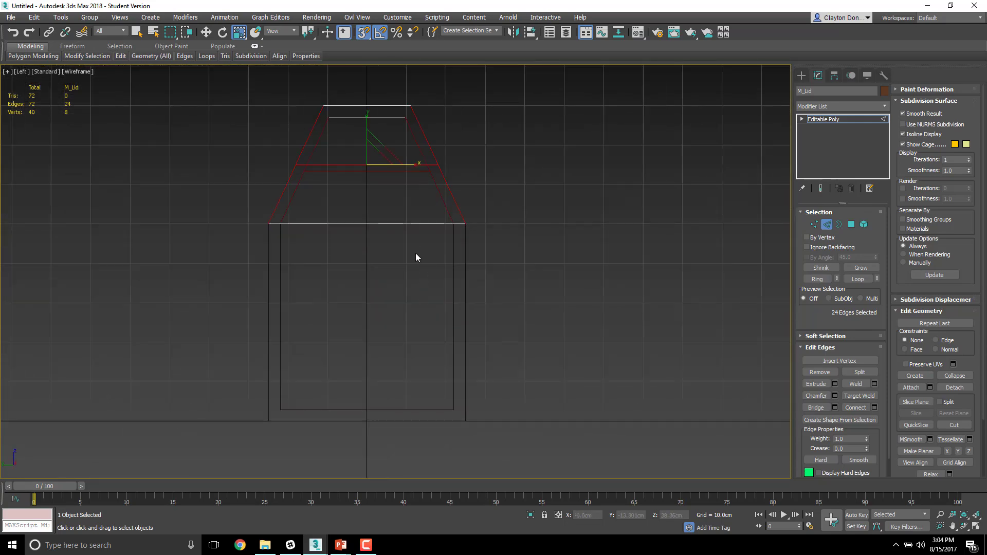
{"action": "key", "text": "1"}
{"action": "left_click_drag", "start_coordinate": [285, 154], "coordinate": [495, 186]}
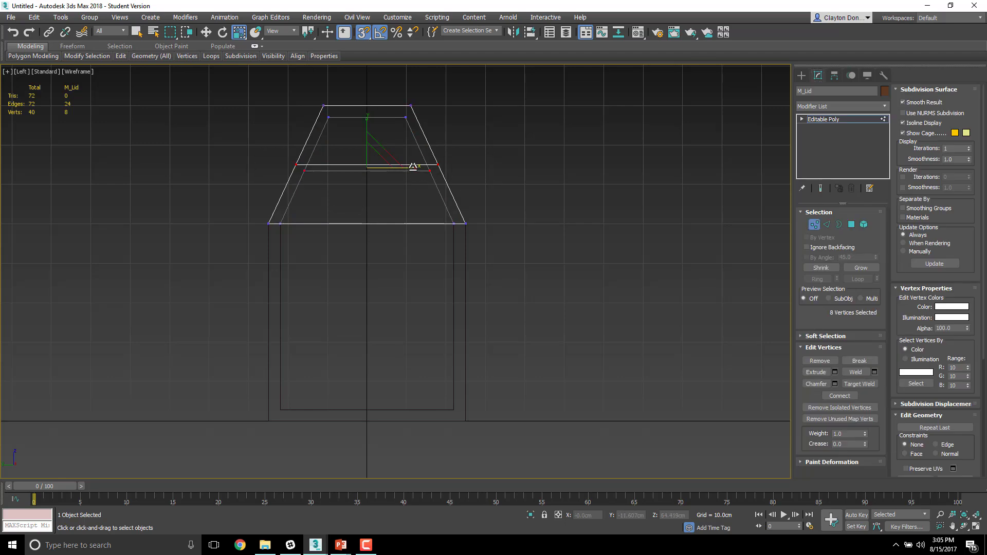
{"action": "scroll", "coordinate": [376, 159], "scroll_direction": "up", "scroll_amount": 4}
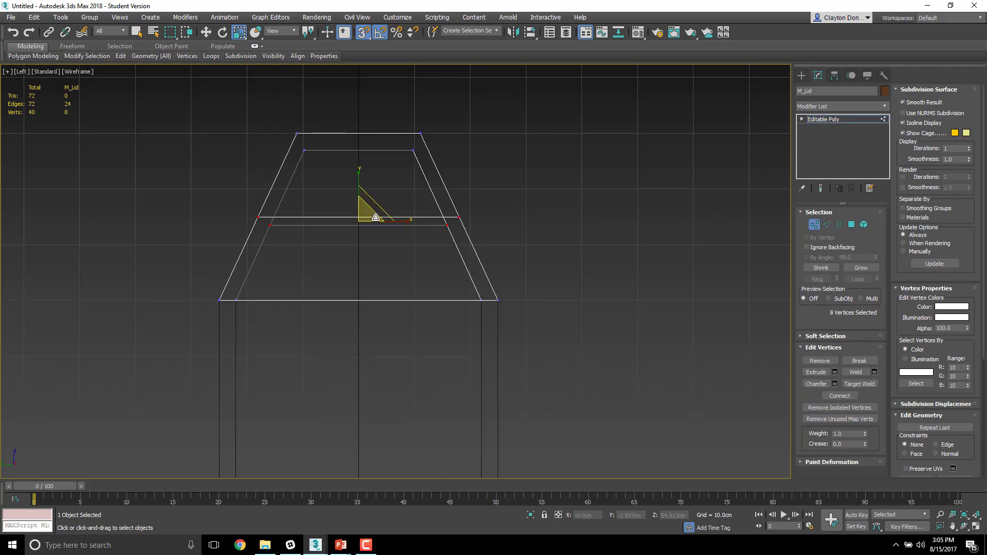
{"action": "key", "text": "w"}
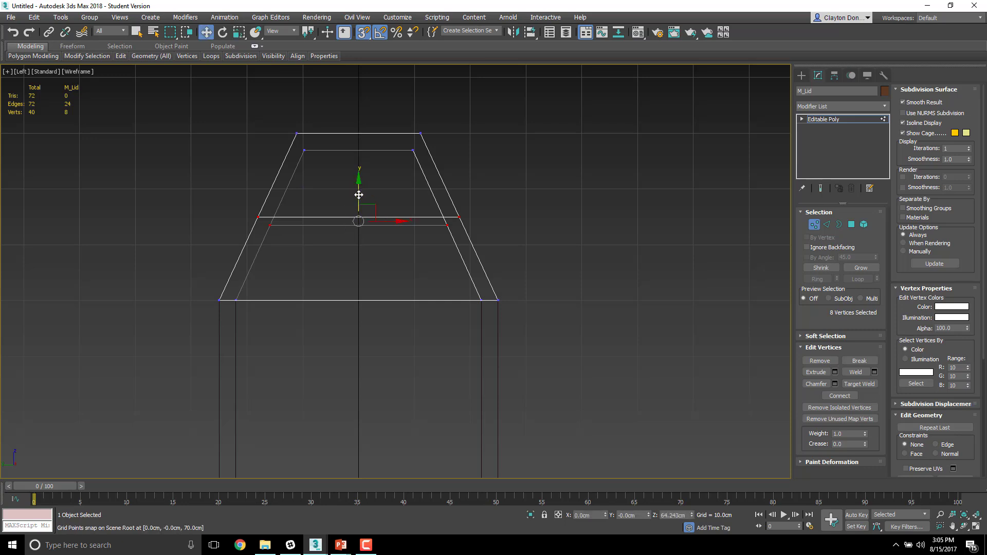
{"action": "key", "text": "s"}
{"action": "left_click_drag", "start_coordinate": [358, 195], "coordinate": [357, 157]}
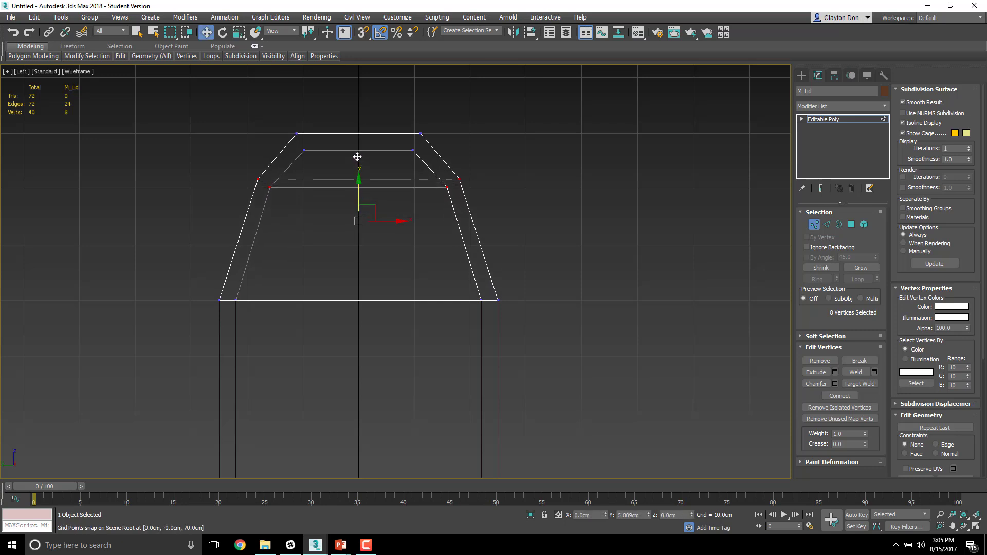
Scale the lid's middle vertex loop slightly wider and lower it to a height of about 70.6 cm
{"action": "key", "text": "r"}
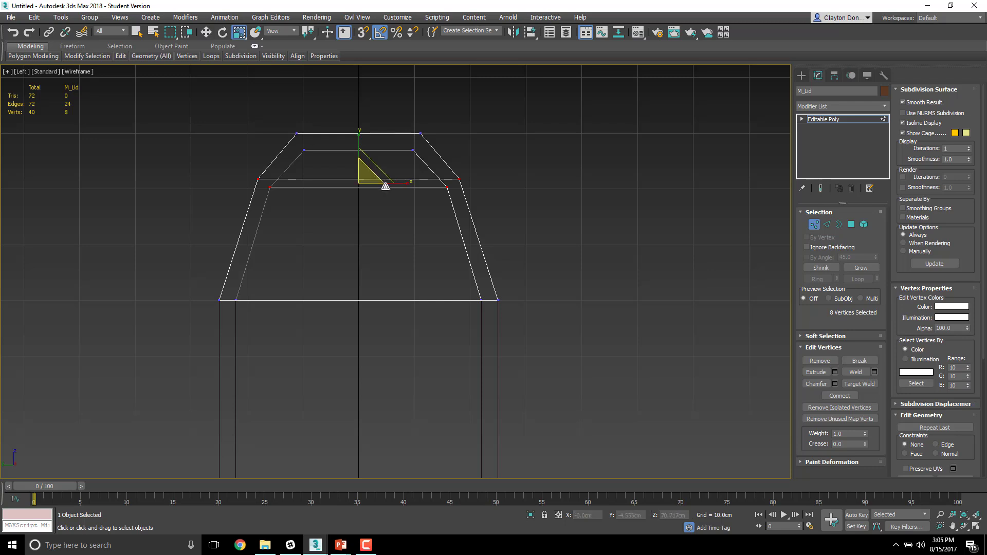
{"action": "left_click_drag", "start_coordinate": [404, 185], "coordinate": [392, 180]}
{"action": "key", "text": "w"}
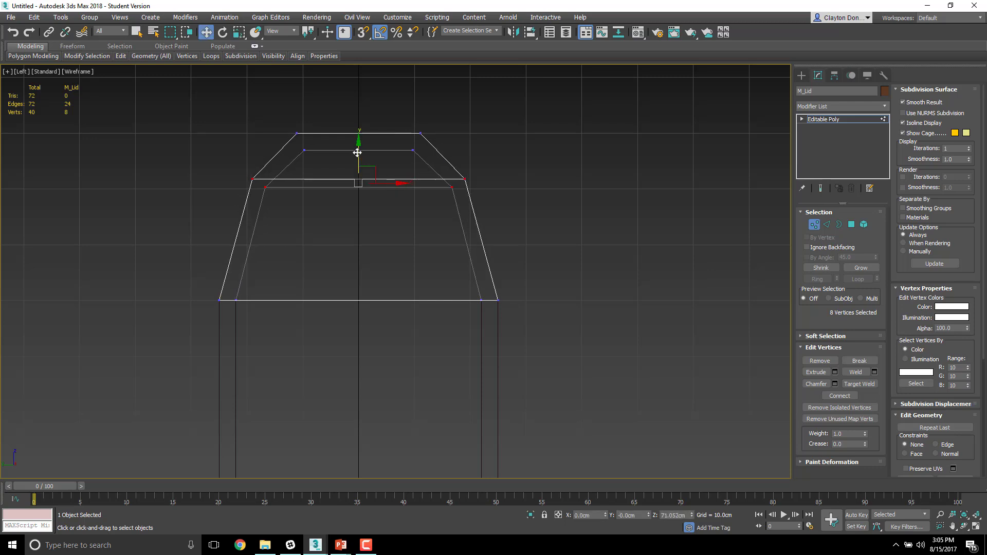
{"action": "left_click_drag", "start_coordinate": [357, 152], "coordinate": [356, 156]}
{"action": "middle_click_drag", "start_coordinate": [375, 172], "coordinate": [504, 204], "text": "alt"}
Widen the lid's middle vertex loop further from the left view to round the lid's profile, and clear the vertex selection
{"action": "key", "text": "l"}
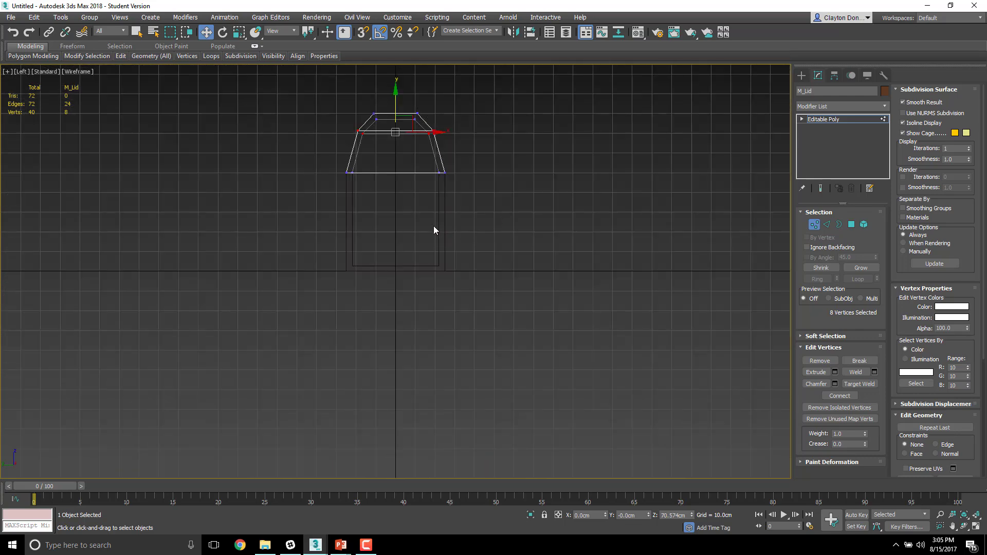
{"action": "scroll", "coordinate": [406, 134], "scroll_direction": "up", "scroll_amount": 4}
{"action": "left_click_drag", "start_coordinate": [392, 119], "coordinate": [443, 155]}
{"action": "key", "text": "r"}
{"action": "middle_click_drag", "start_coordinate": [575, 199], "coordinate": [433, 212], "text": "alt"}
{"action": "key", "text": "F3"}
{"action": "left_click", "coordinate": [562, 235]}
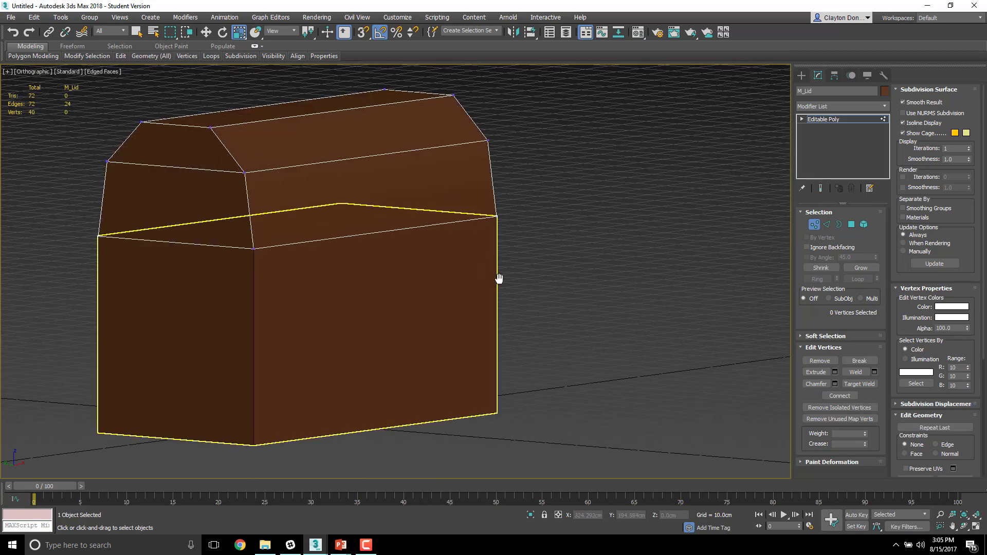
Inspect the chest and reshaped lid from several angles in wireframe, plain shaded and edged-faces display
{"action": "scroll", "coordinate": [499, 278], "scroll_direction": "down", "scroll_amount": 5}
{"action": "scroll", "coordinate": [550, 276], "scroll_direction": "up", "scroll_amount": 3}
{"action": "key", "text": "F3"}
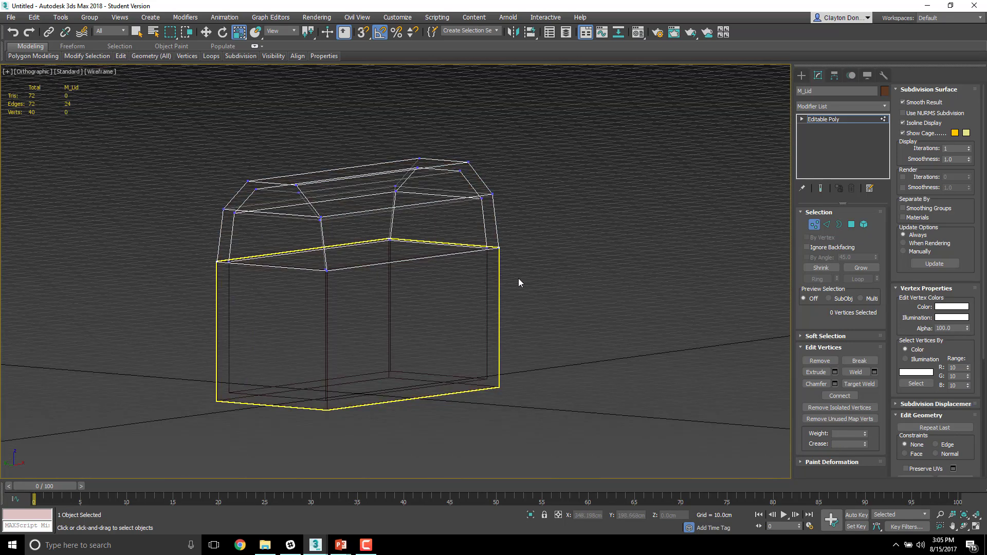
{"action": "key", "text": "F3"}
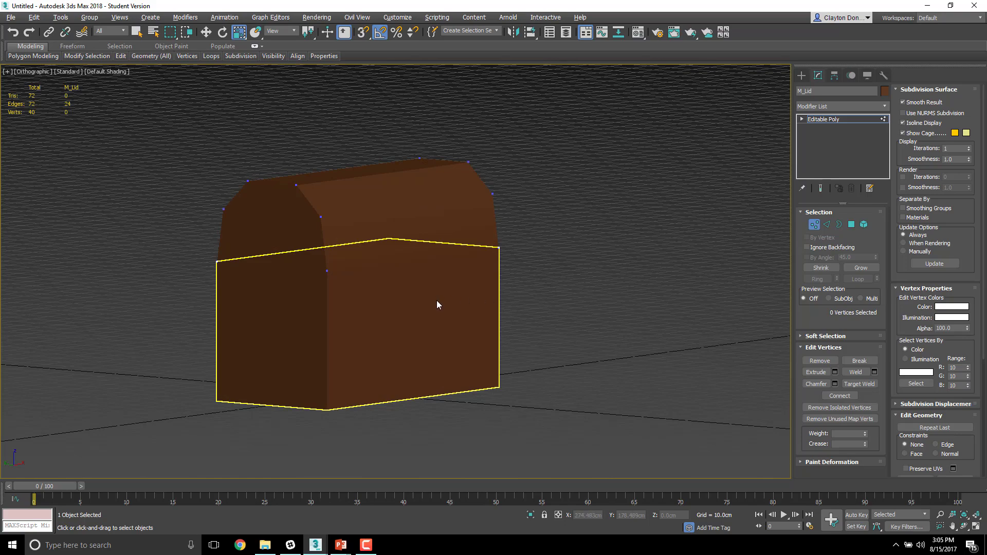
{"action": "mouse_move", "coordinate": [437, 305]}
{"action": "middle_mouse_down", "text": "alt"}
{"action": "mouse_move", "coordinate": [372, 315]}
{"action": "mouse_move", "coordinate": [388, 306]}
{"action": "mouse_move", "coordinate": [413, 382]}
{"action": "mouse_move", "coordinate": [494, 353]}
{"action": "mouse_move", "coordinate": [530, 318]}
{"action": "mouse_move", "coordinate": [357, 260]}
{"action": "middle_mouse_up", "text": "alt"}
{"action": "middle_click_drag", "start_coordinate": [417, 273], "coordinate": [384, 275], "text": "alt"}
{"action": "key", "text": "F4"}
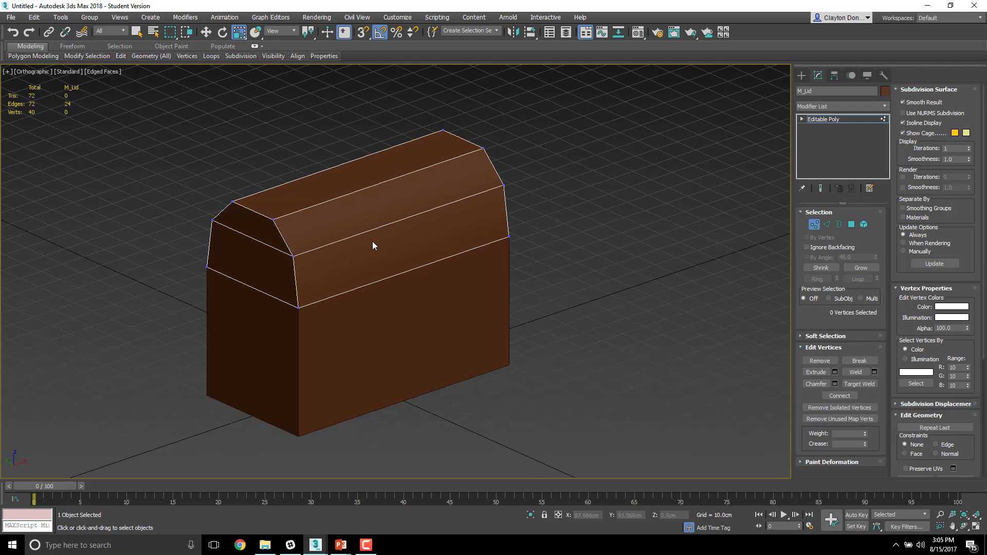
{"action": "mouse_move", "coordinate": [437, 247]}
{"action": "middle_mouse_down", "text": "alt"}
{"action": "mouse_move", "coordinate": [476, 228]}
{"action": "mouse_move", "coordinate": [453, 244]}
{"action": "middle_mouse_up", "text": "alt"}
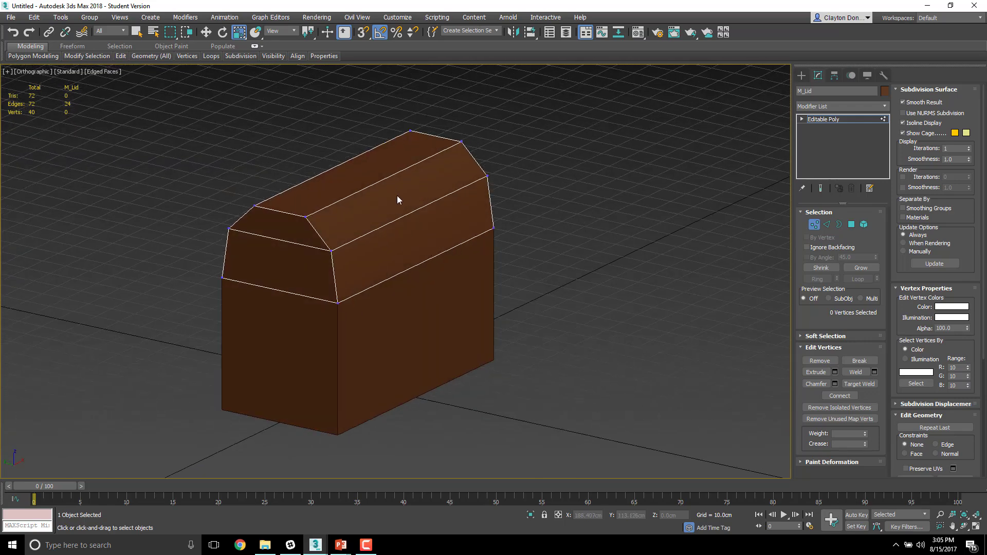
{"action": "middle_click_drag", "start_coordinate": [307, 211], "coordinate": [321, 224], "text": "alt"}
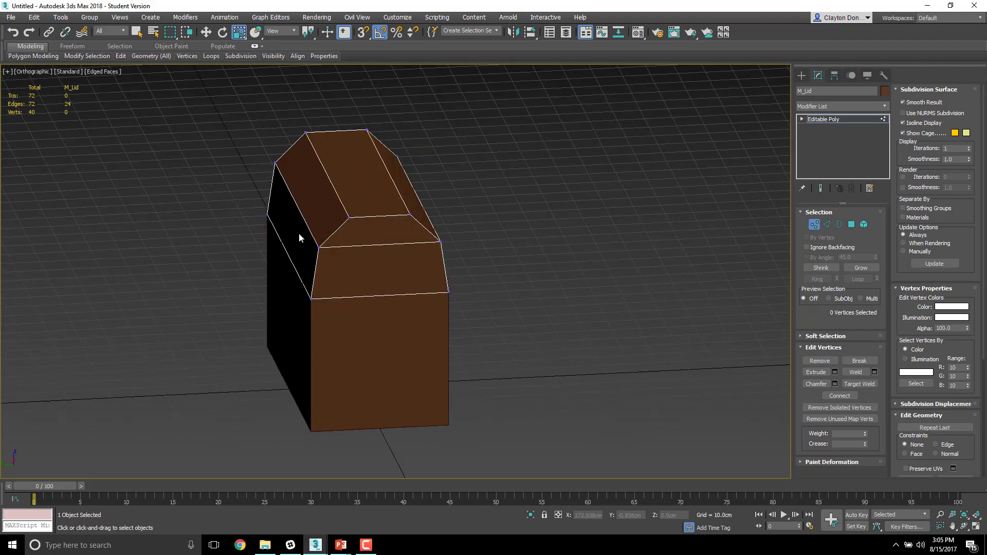
{"action": "mouse_move", "coordinate": [455, 283]}
{"action": "middle_mouse_down", "text": "alt"}
{"action": "mouse_move", "coordinate": [375, 286]}
{"action": "mouse_move", "coordinate": [476, 255]}
{"action": "mouse_move", "coordinate": [374, 305]}
{"action": "mouse_move", "coordinate": [362, 294]}
{"action": "mouse_move", "coordinate": [353, 310]}
{"action": "mouse_move", "coordinate": [365, 303]}
{"action": "middle_mouse_up", "text": "alt"}
{"action": "key", "text": "F4"}
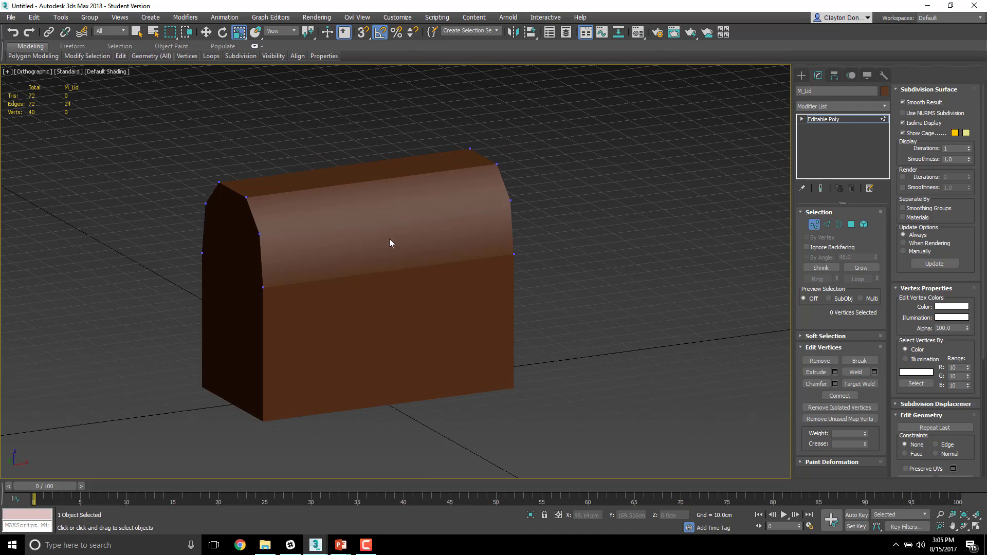
{"action": "key", "text": "F4"}
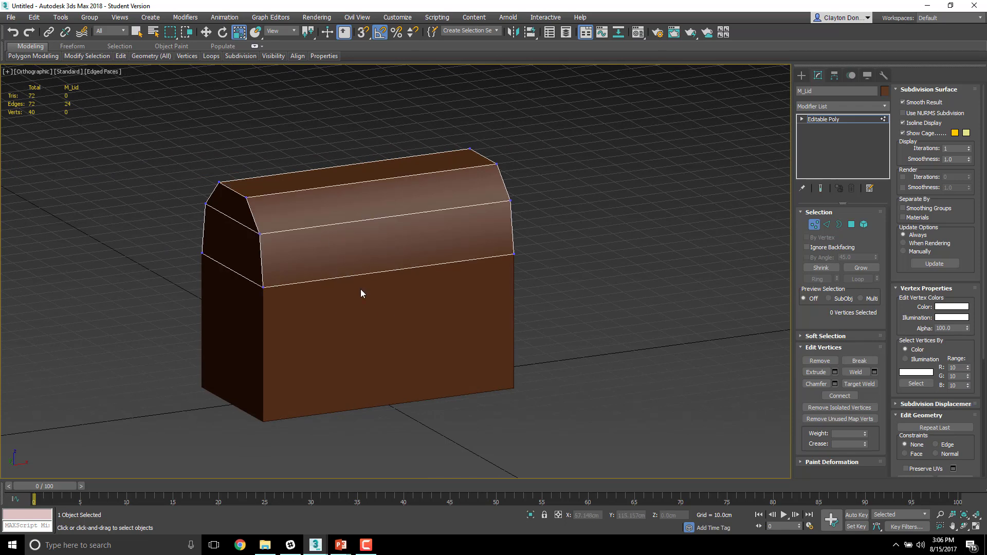
Try selecting the lid's five outer lengthwise polygons at polygon level, and clear the selection
{"action": "left_click", "coordinate": [852, 225]}
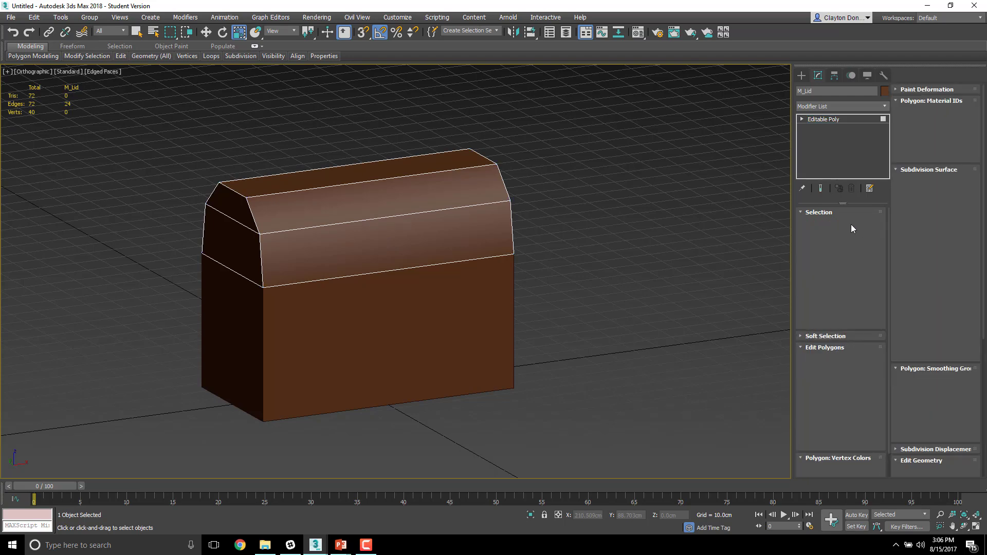
{"action": "left_click", "coordinate": [410, 240]}
{"action": "middle_click_drag", "start_coordinate": [280, 263], "coordinate": [298, 291], "text": "alt"}
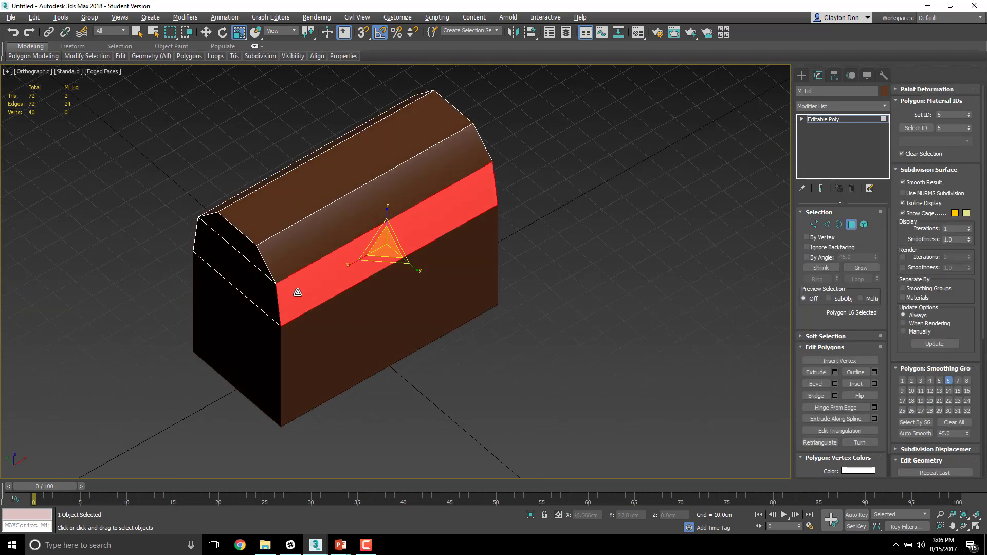
{"action": "left_click", "coordinate": [303, 241], "text": "ctrl"}
{"action": "left_click", "coordinate": [266, 212], "text": "ctrl"}
{"action": "middle_click_drag", "start_coordinate": [216, 241], "coordinate": [295, 218], "text": "alt"}
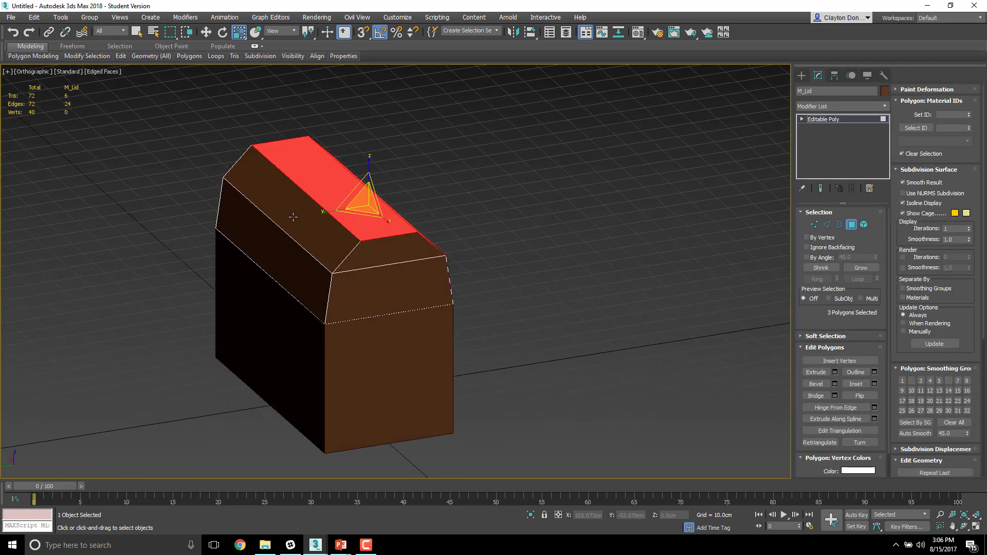
{"action": "left_click", "coordinate": [295, 218], "text": "ctrl"}
{"action": "left_click", "coordinate": [284, 245], "text": "ctrl"}
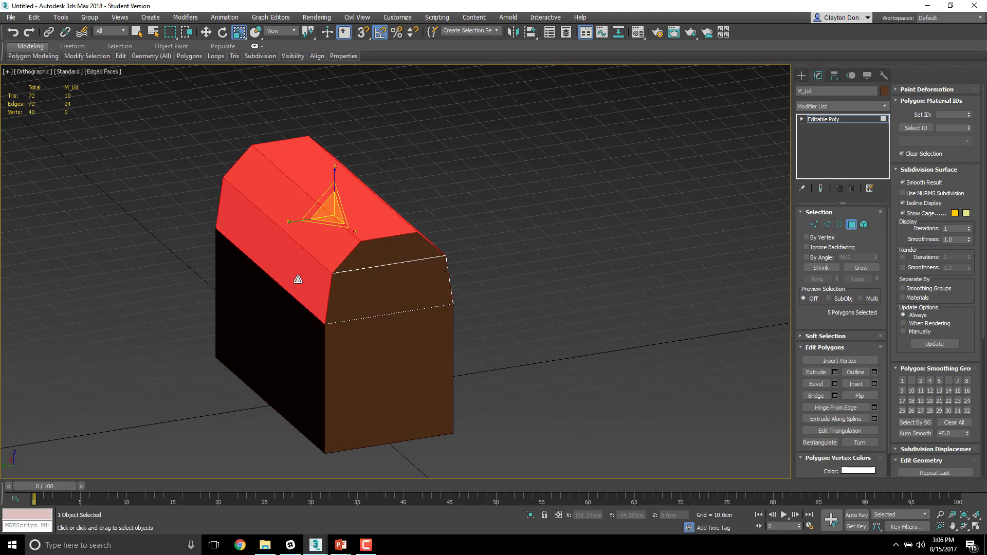
{"action": "left_click", "coordinate": [593, 232]}
Select the five outer polygons running lengthwise over the lid, from one long side across the top to the other
{"action": "left_click", "coordinate": [308, 283]}
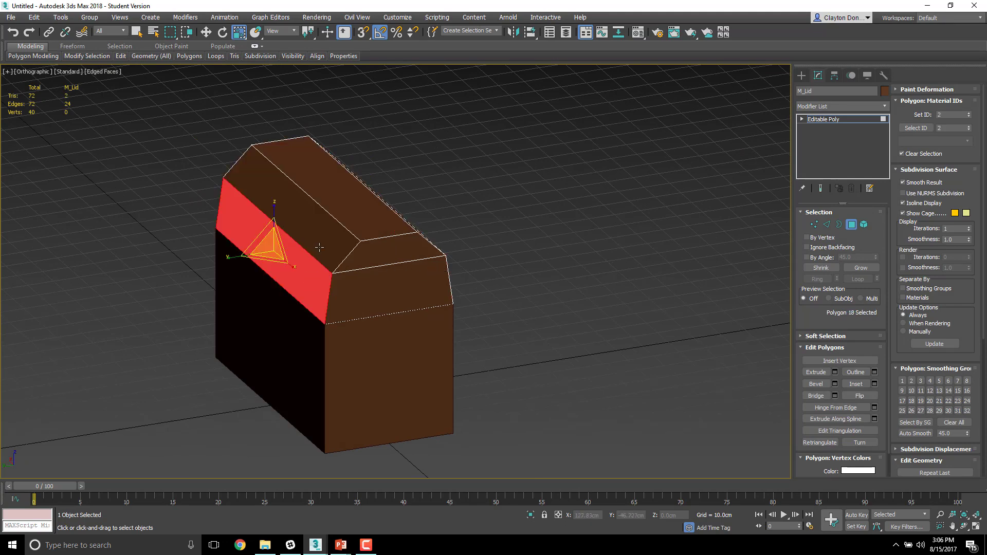
{"action": "left_click", "coordinate": [323, 244], "text": "ctrl"}
{"action": "left_click", "coordinate": [408, 230], "text": "ctrl"}
{"action": "middle_click_drag", "start_coordinate": [490, 263], "coordinate": [398, 262], "text": "alt"}
{"action": "left_click", "coordinate": [399, 262], "text": "ctrl"}
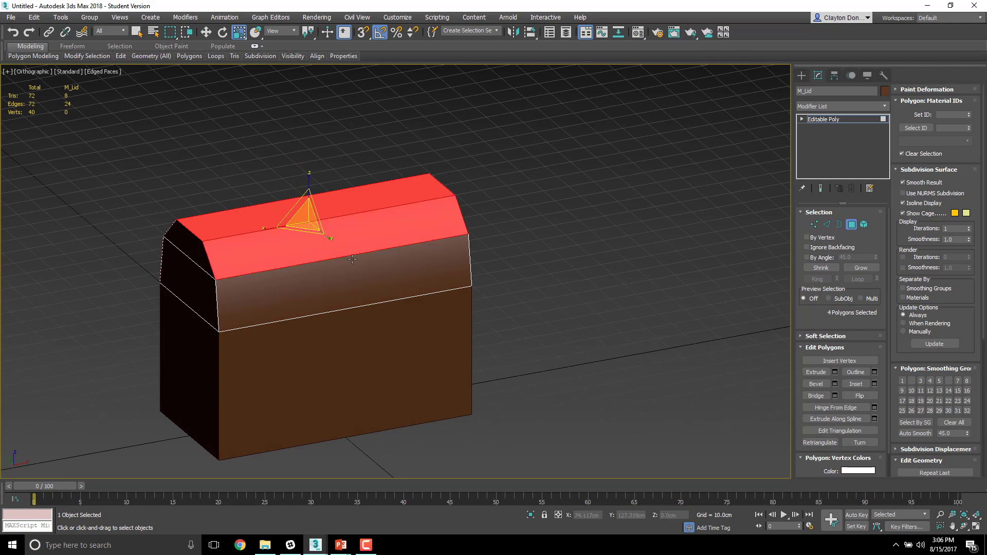
{"action": "left_click", "coordinate": [350, 265], "text": "ctrl"}
{"action": "middle_click_drag", "start_coordinate": [309, 311], "coordinate": [360, 293], "text": "alt"}
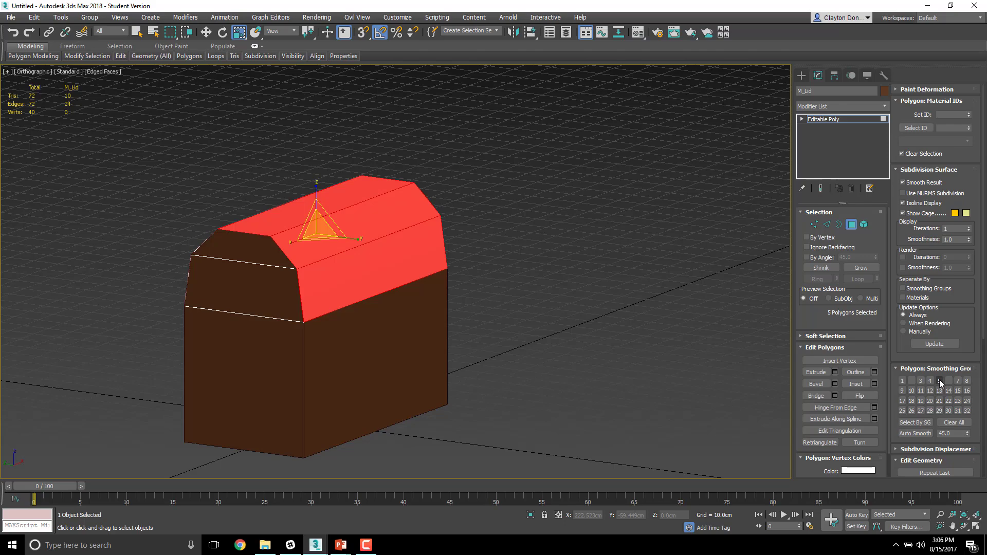
Toggle smoothing groups 2 and 6 on the five selected lid polygons, leaving all of them in group 2
{"action": "middle_click_drag", "start_coordinate": [412, 366], "coordinate": [503, 295], "text": "alt"}
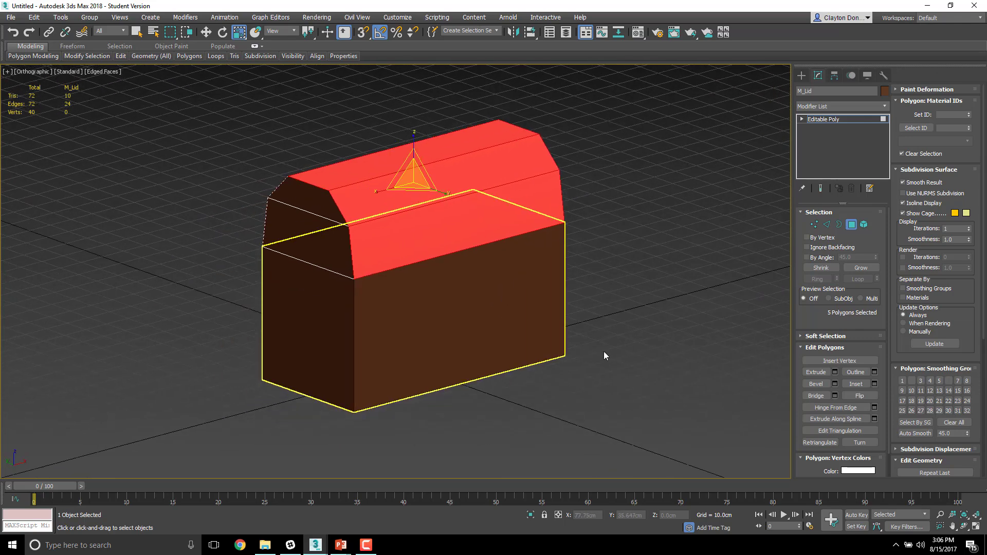
{"action": "left_click", "coordinate": [912, 381]}
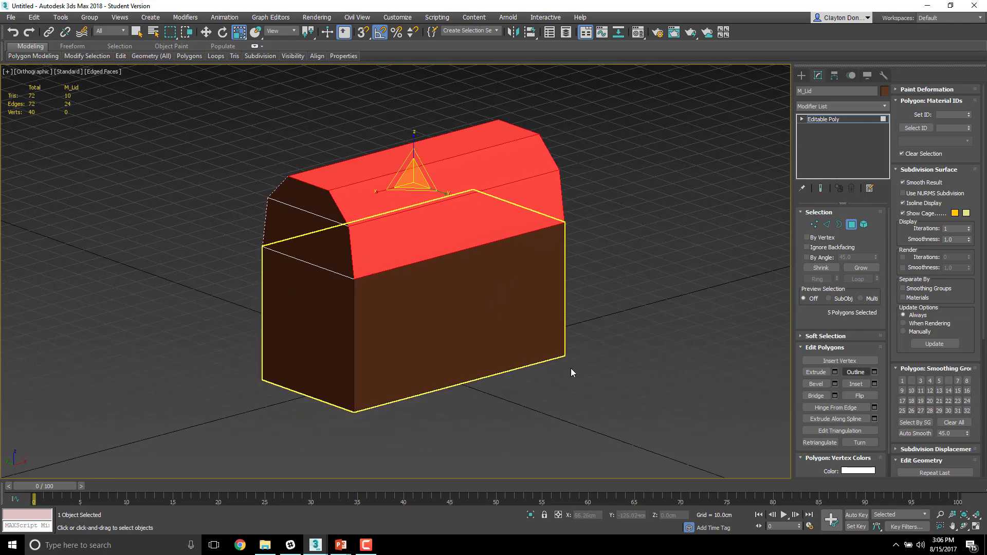
{"action": "left_click", "coordinate": [913, 382]}
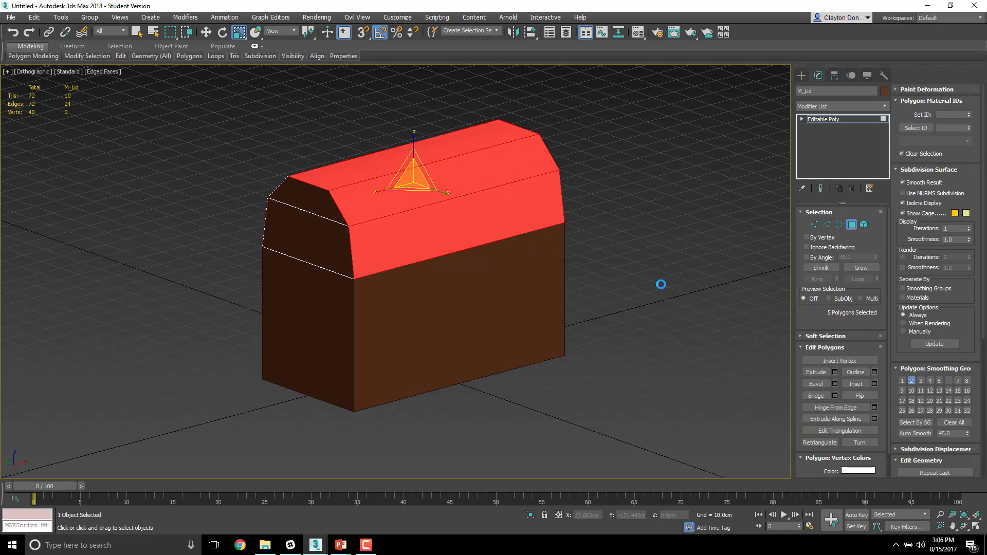
{"action": "left_click", "coordinate": [912, 382]}
{"action": "left_click", "coordinate": [949, 382]}
{"action": "left_click", "coordinate": [913, 382]}
{"action": "left_click", "coordinate": [949, 381]}
{"action": "middle_click_drag", "start_coordinate": [252, 296], "coordinate": [373, 297], "text": "alt"}
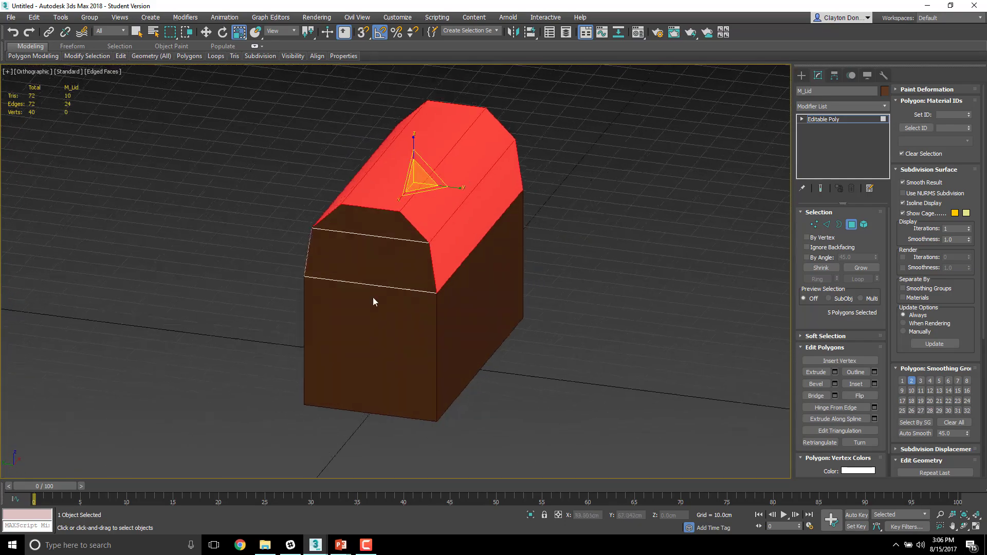
Examine the lid's smoothing in shaded perspective view, check the lower end polygon's smoothing group, and leave polygon editing
{"action": "left_click", "coordinate": [567, 205]}
{"action": "mouse_move", "coordinate": [567, 204]}
{"action": "middle_mouse_down", "text": "alt"}
{"action": "mouse_move", "coordinate": [572, 275]}
{"action": "mouse_move", "coordinate": [541, 271]}
{"action": "mouse_move", "coordinate": [519, 253]}
{"action": "mouse_move", "coordinate": [515, 313]}
{"action": "mouse_move", "coordinate": [532, 341]}
{"action": "mouse_move", "coordinate": [599, 335]}
{"action": "mouse_move", "coordinate": [645, 268]}
{"action": "mouse_move", "coordinate": [677, 310]}
{"action": "mouse_move", "coordinate": [707, 287]}
{"action": "middle_mouse_up", "text": "alt"}
{"action": "key", "text": "F4"}
{"action": "middle_click_drag", "start_coordinate": [719, 310], "coordinate": [414, 255], "text": "alt"}
{"action": "key", "text": "p"}
{"action": "scroll", "coordinate": [482, 227], "scroll_direction": "down", "scroll_amount": 4}
{"action": "left_click", "coordinate": [433, 210]}
{"action": "left_click", "coordinate": [315, 260]}
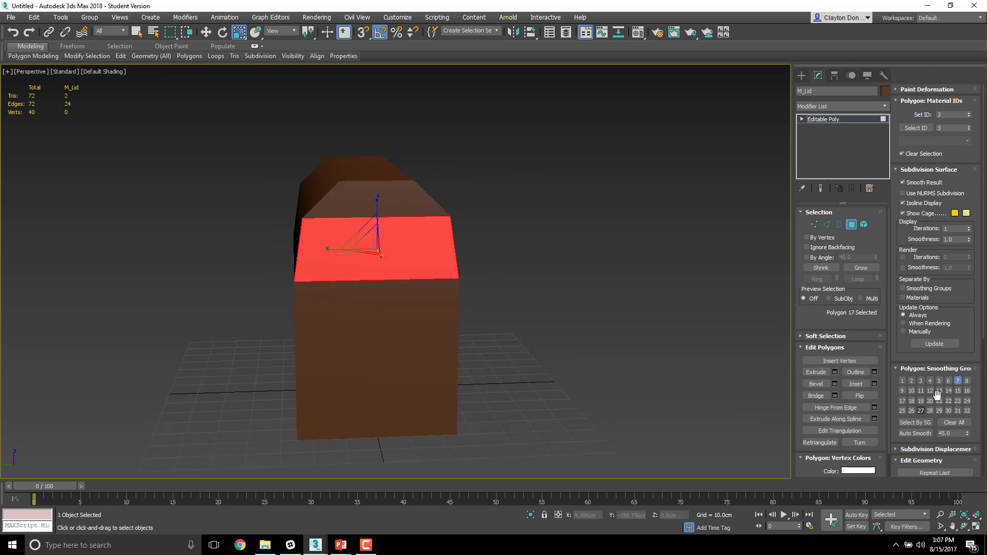
{"action": "left_click", "coordinate": [801, 76]}
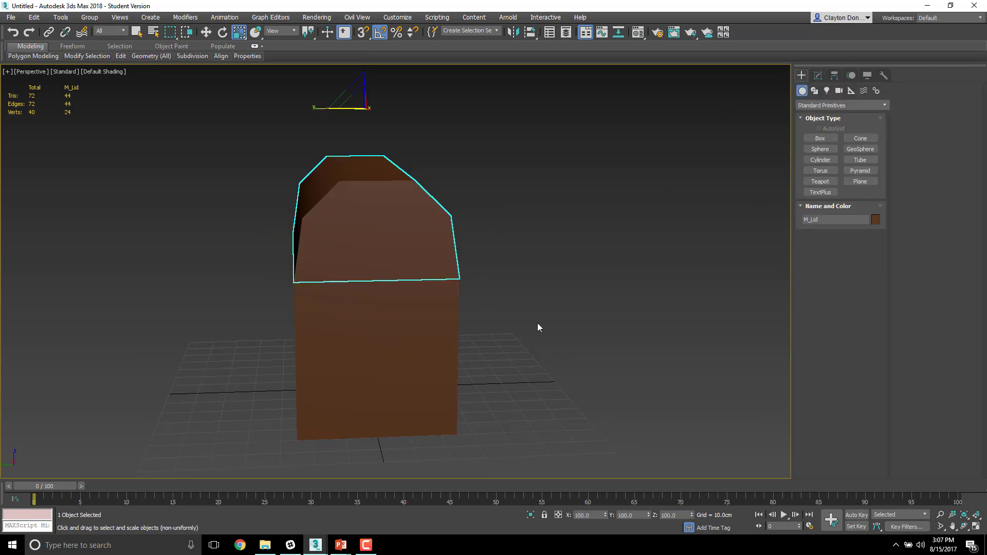
{"action": "middle_click_drag", "start_coordinate": [430, 265], "coordinate": [405, 330], "text": "alt"}
Try rotating the whole lid about its current pivot, and cancel the rotation
{"action": "key", "text": "e"}
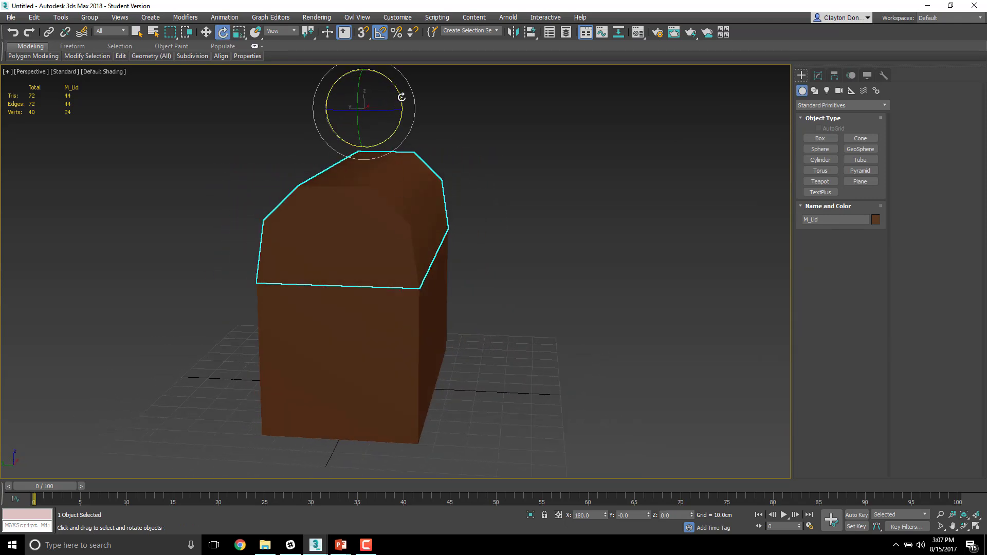
{"action": "left_click_drag", "start_coordinate": [402, 97], "coordinate": [439, 146]}
{"action": "right_click", "coordinate": [439, 145]}
{"action": "middle_click_drag", "start_coordinate": [439, 145], "coordinate": [487, 323], "text": "alt"}
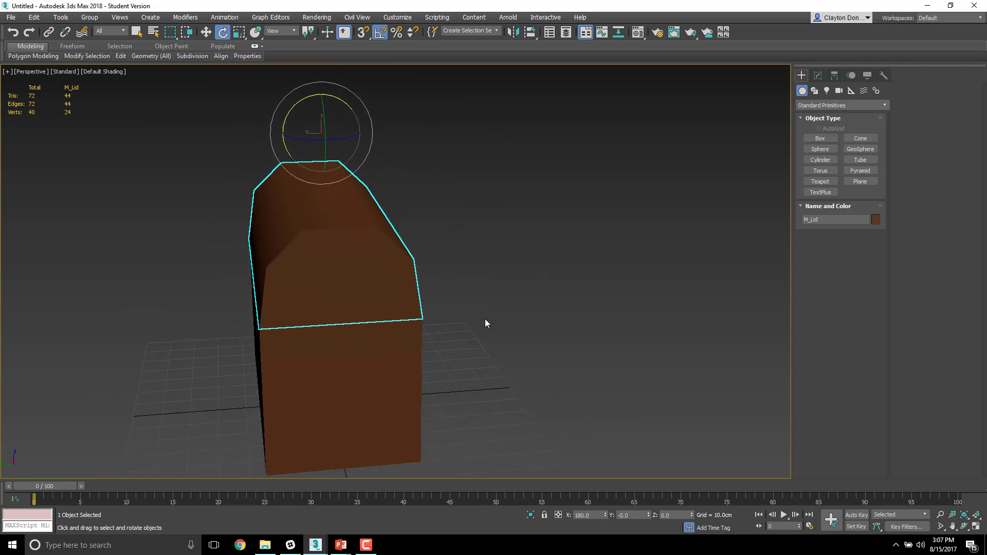
Examine the lid's pivot location and its lower corner where it meets the chest, in the left and front views
{"action": "key", "text": "l"}
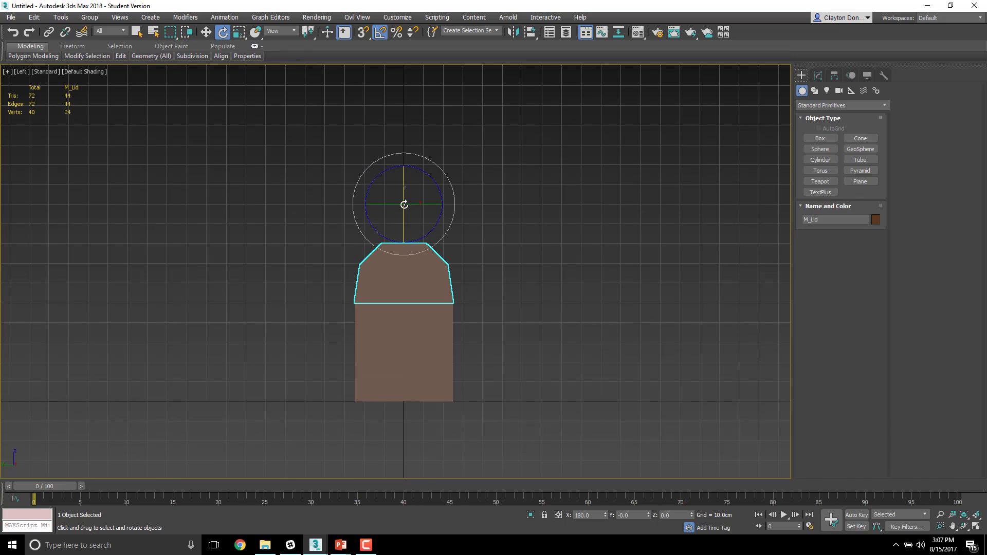
{"action": "scroll", "coordinate": [405, 204], "scroll_direction": "up", "scroll_amount": 6}
{"action": "scroll", "coordinate": [406, 212], "scroll_direction": "down", "scroll_amount": 3}
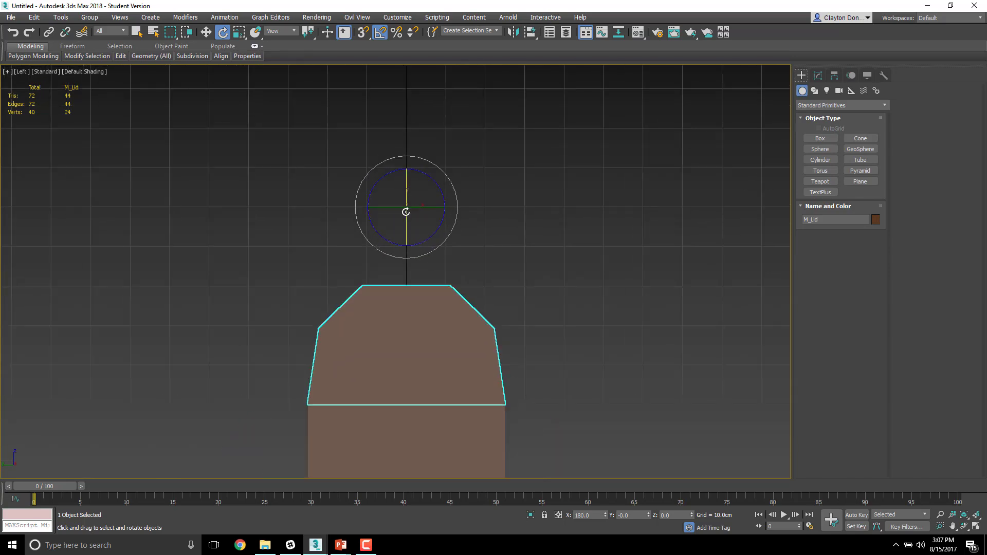
{"action": "middle_click_drag", "start_coordinate": [425, 253], "coordinate": [480, 176]}
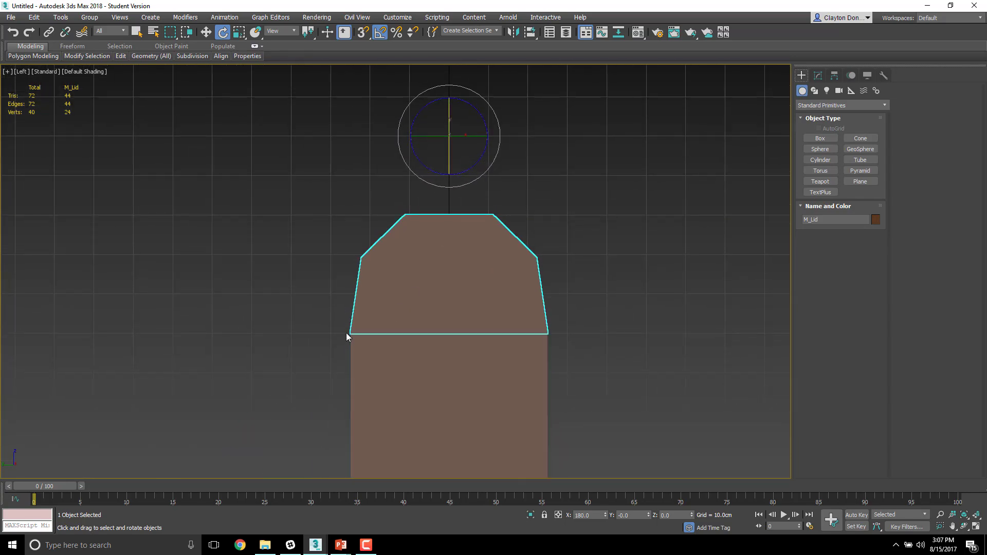
{"action": "scroll", "coordinate": [348, 335], "scroll_direction": "up", "scroll_amount": 6}
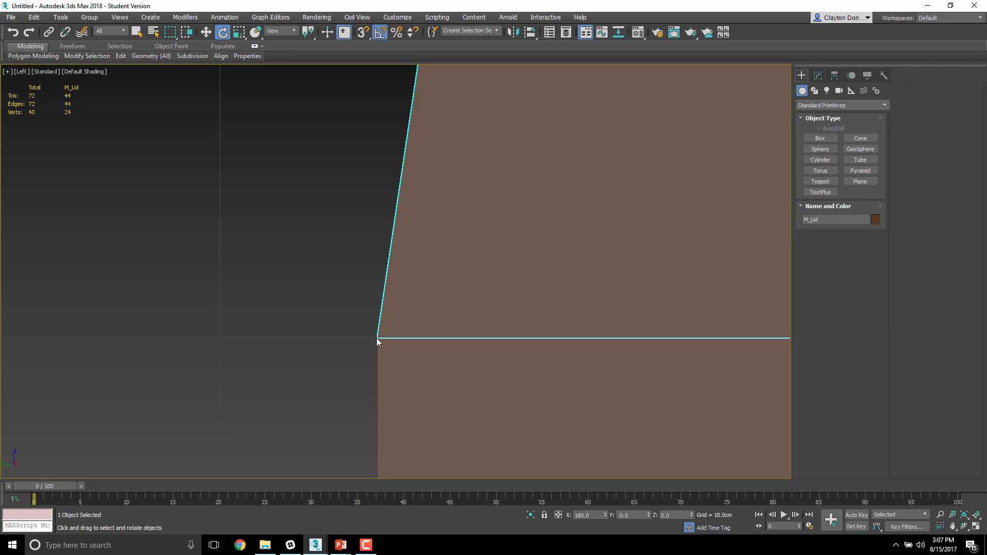
{"action": "scroll", "coordinate": [411, 320], "scroll_direction": "down", "scroll_amount": 6}
{"action": "middle_click_drag", "start_coordinate": [441, 322], "coordinate": [417, 330]}
{"action": "key", "text": "f"}
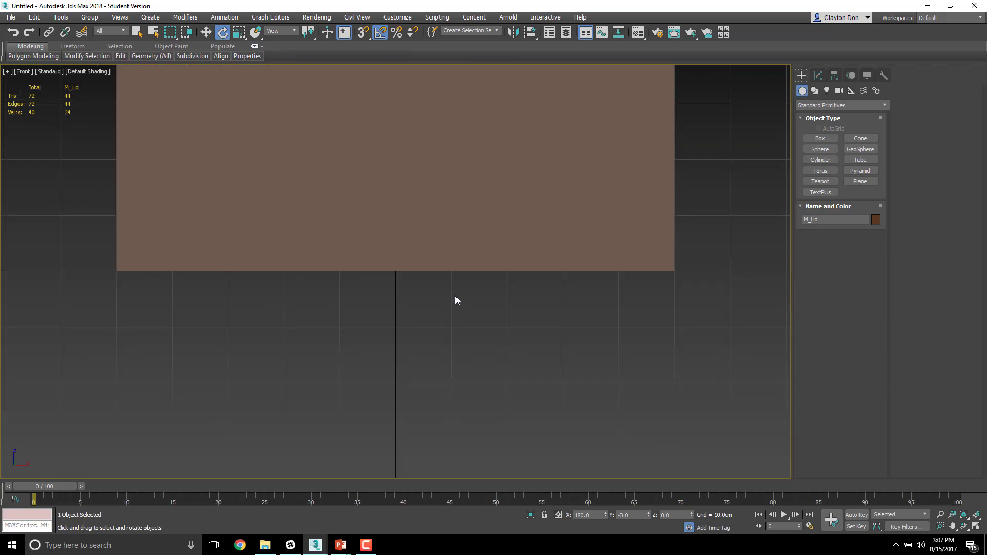
{"action": "middle_click_drag", "start_coordinate": [455, 297], "coordinate": [441, 411]}
{"action": "scroll", "coordinate": [440, 403], "scroll_direction": "down", "scroll_amount": 5}
{"action": "scroll", "coordinate": [427, 266], "scroll_direction": "up", "scroll_amount": 5}
{"action": "middle_click_drag", "start_coordinate": [457, 366], "coordinate": [421, 170]}
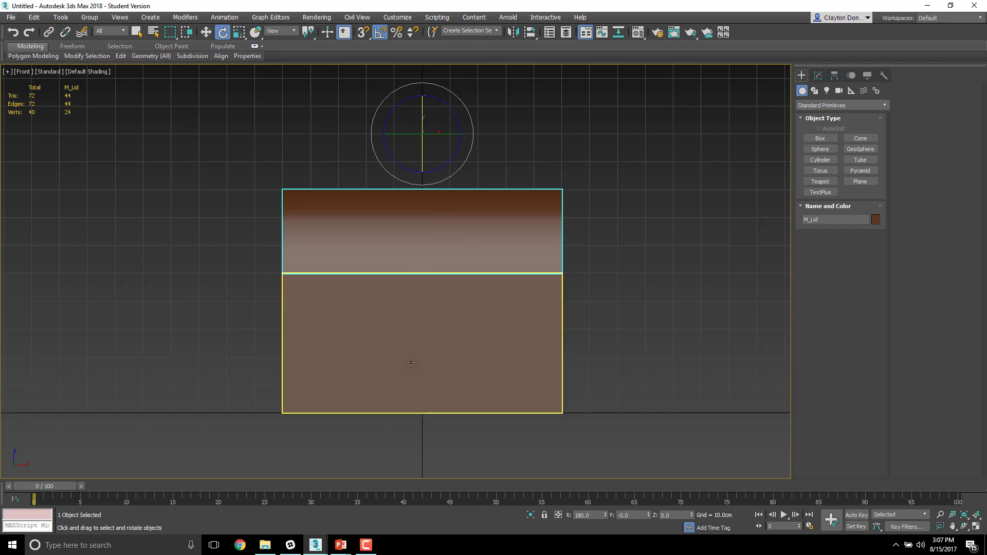
{"action": "key", "text": "l"}
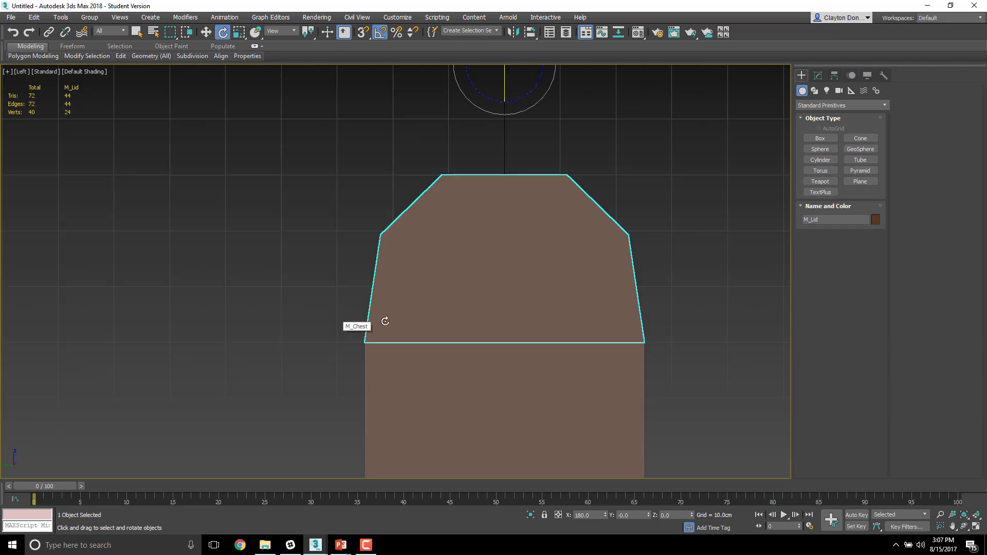
{"action": "middle_click_drag", "start_coordinate": [385, 321], "coordinate": [410, 259]}
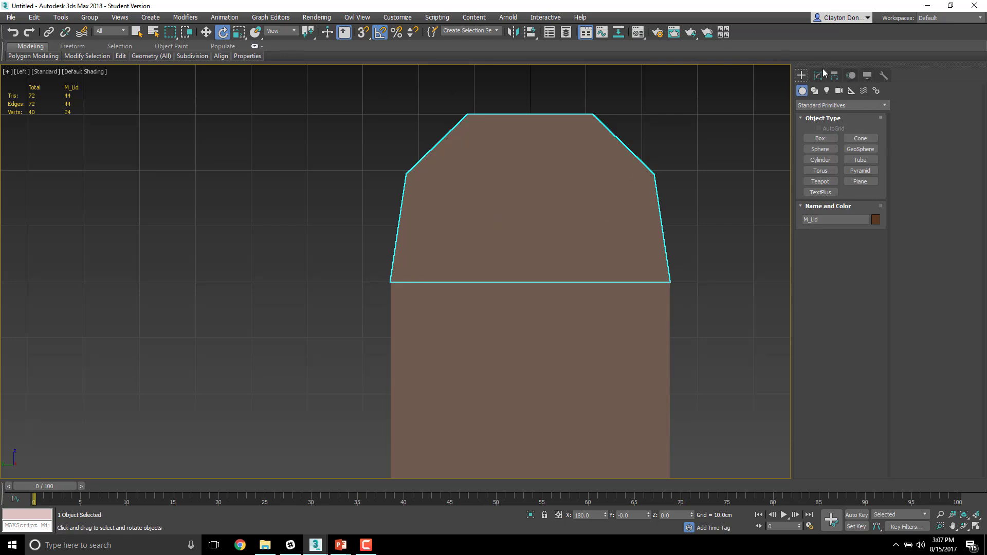
{"action": "middle_click_drag", "start_coordinate": [591, 260], "coordinate": [512, 202]}
{"action": "scroll", "coordinate": [511, 202], "scroll_direction": "down", "scroll_amount": 2}
{"action": "middle_click_drag", "start_coordinate": [501, 149], "coordinate": [481, 296]}
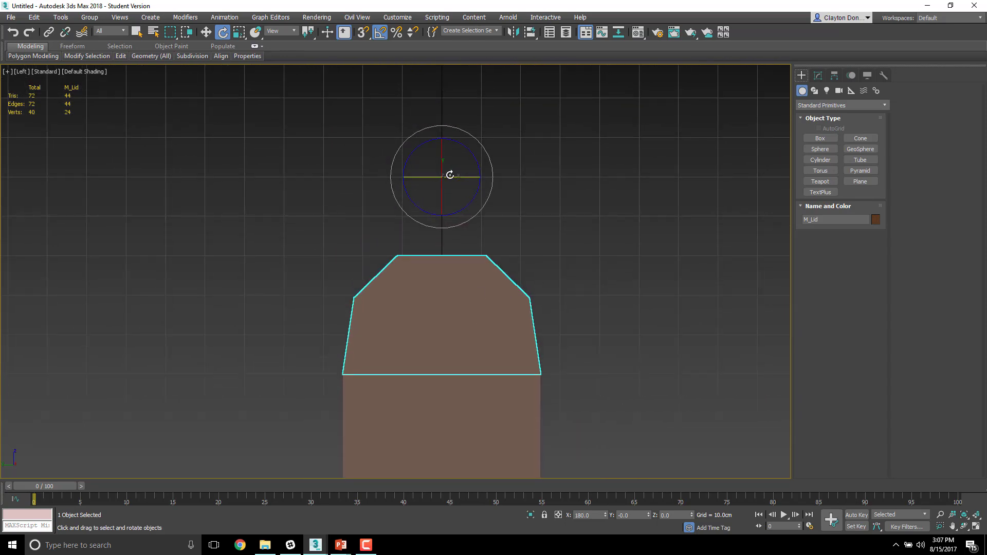
Move only the lid's pivot to the lid's lower corner at the chest's back edge, using 3D snapping to vertices
{"action": "key", "text": "w"}
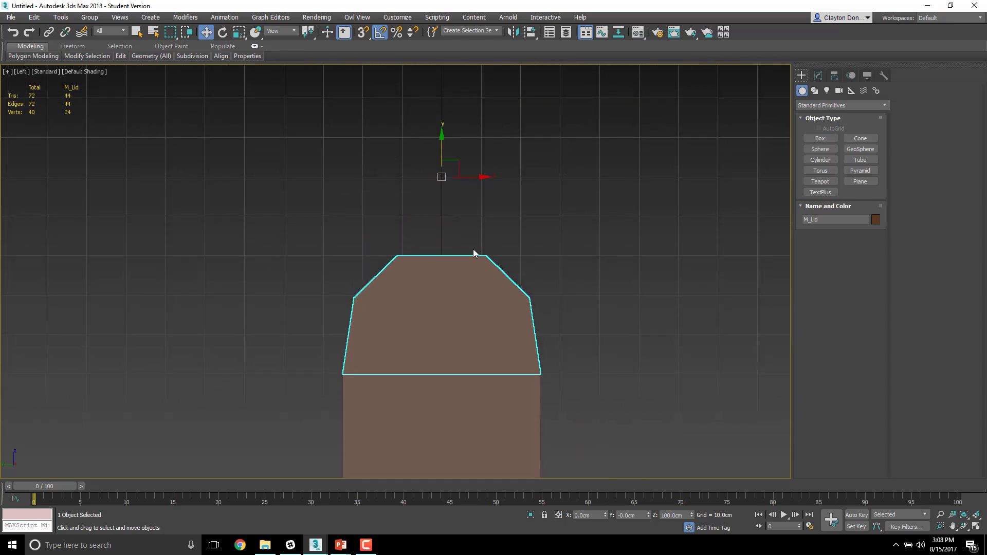
{"action": "mouse_move", "coordinate": [452, 167]}
{"action": "left_mouse_down"}
{"action": "mouse_move", "coordinate": [342, 185]}
{"action": "mouse_move", "coordinate": [459, 196]}
{"action": "mouse_move", "coordinate": [359, 161]}
{"action": "mouse_move", "coordinate": [485, 154]}
{"action": "mouse_move", "coordinate": [452, 171]}
{"action": "left_mouse_up"}
{"action": "left_click", "coordinate": [835, 77]}
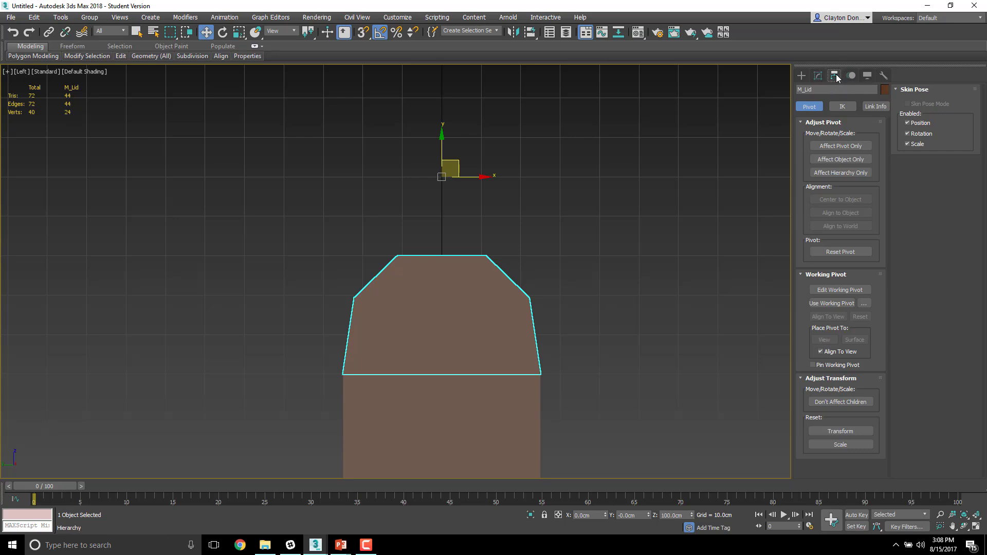
{"action": "left_click", "coordinate": [849, 146]}
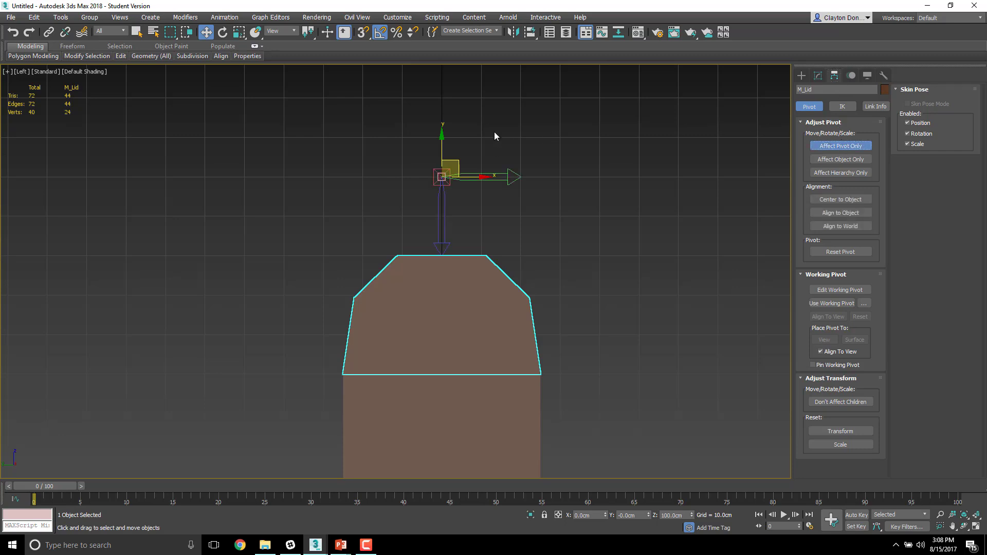
{"action": "left_click", "coordinate": [363, 33]}
{"action": "right_click", "coordinate": [363, 32]}
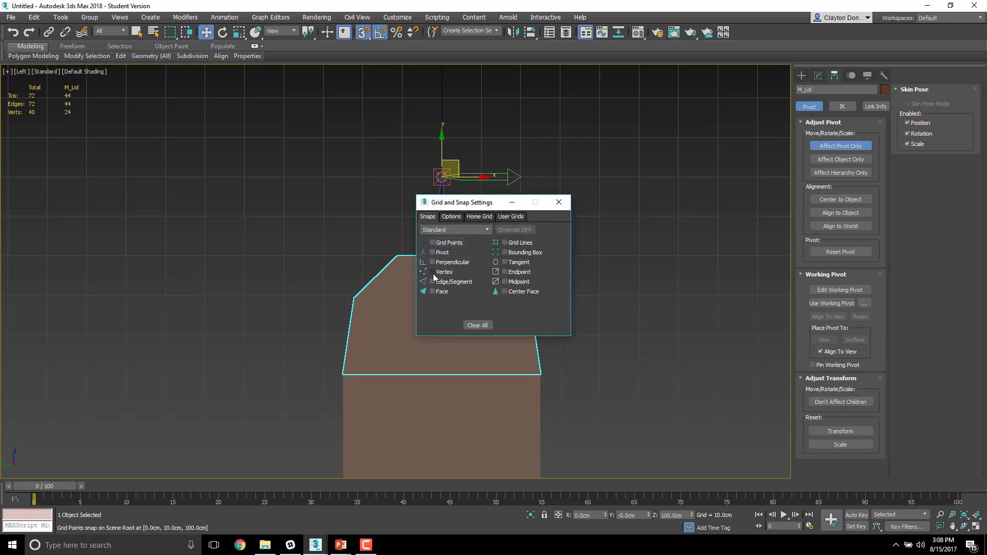
{"action": "left_click", "coordinate": [559, 202]}
{"action": "middle_click_drag", "start_coordinate": [463, 267], "coordinate": [530, 212]}
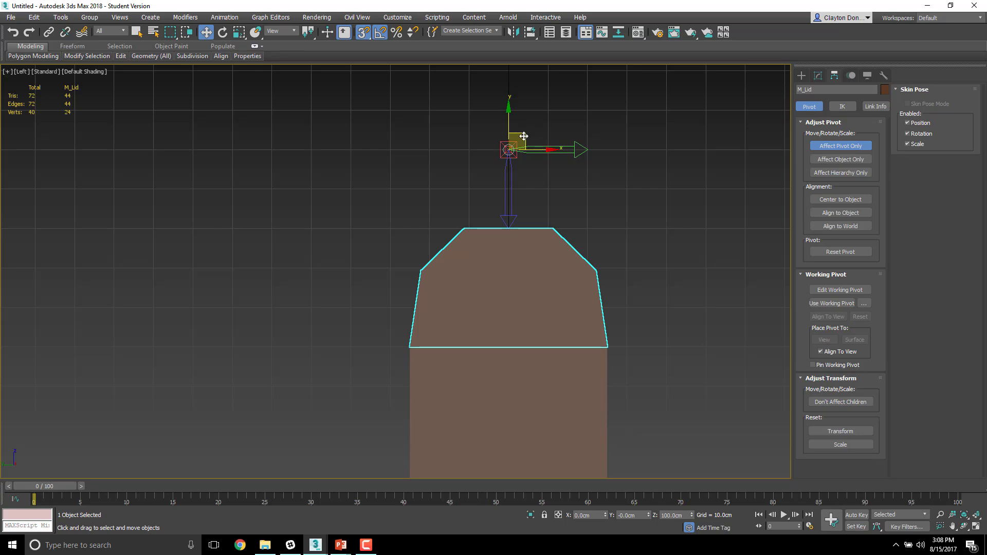
{"action": "left_click_drag", "start_coordinate": [524, 135], "coordinate": [411, 344]}
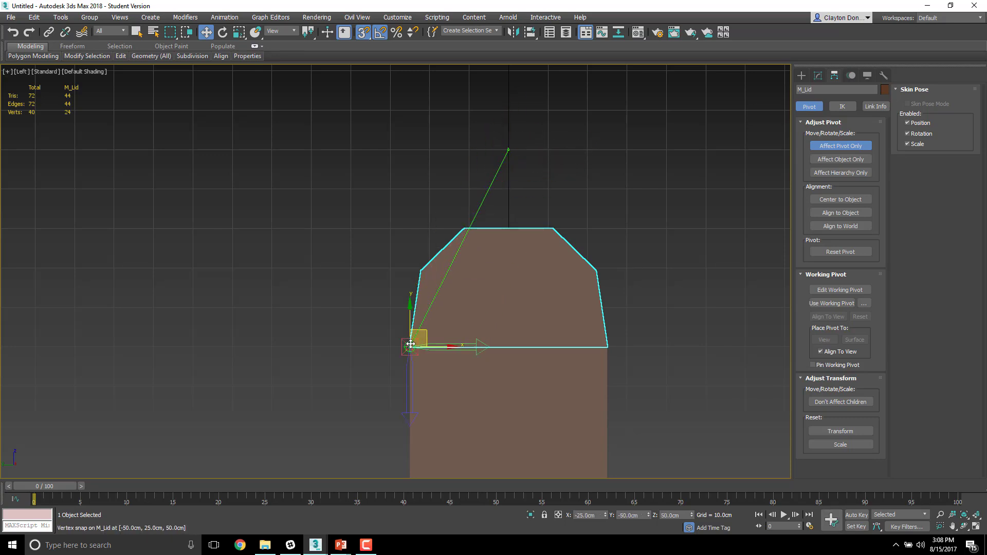
Examine the lid's pivot at its lower edge from several angles and compare its axis orientation with the chest body's pivot
{"action": "scroll", "coordinate": [409, 360], "scroll_direction": "up", "scroll_amount": 5}
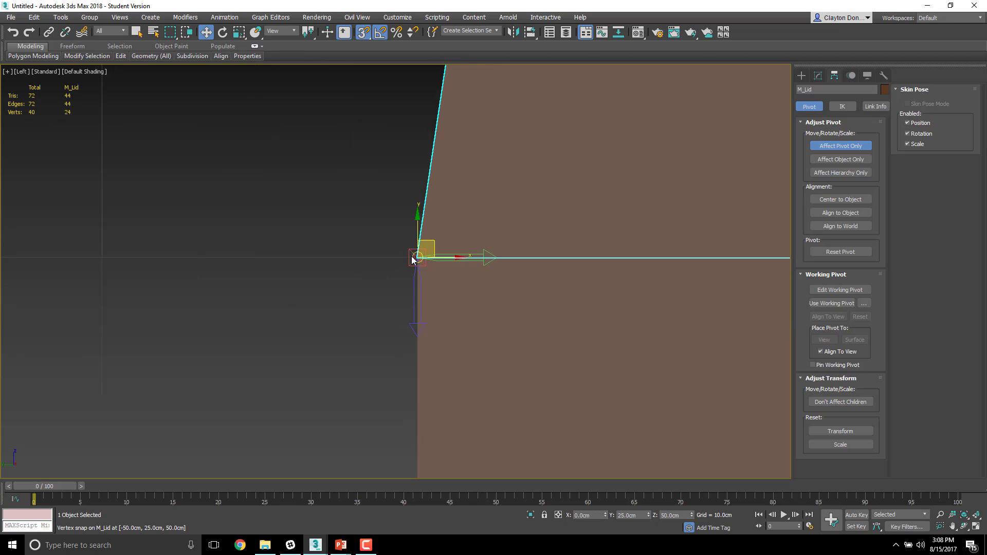
{"action": "scroll", "coordinate": [454, 265], "scroll_direction": "up", "scroll_amount": 3}
{"action": "scroll", "coordinate": [355, 234], "scroll_direction": "up", "scroll_amount": 5}
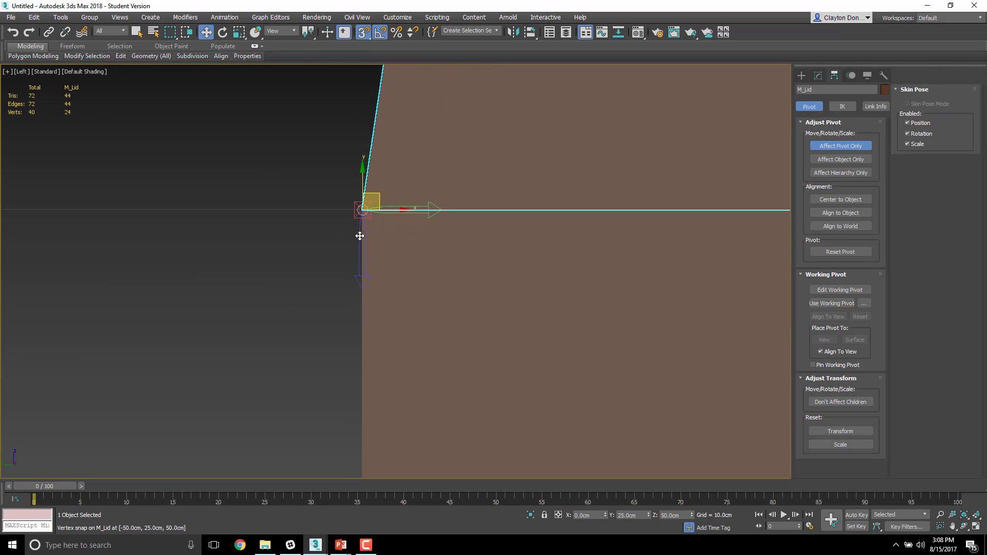
{"action": "scroll", "coordinate": [373, 195], "scroll_direction": "down", "scroll_amount": 3}
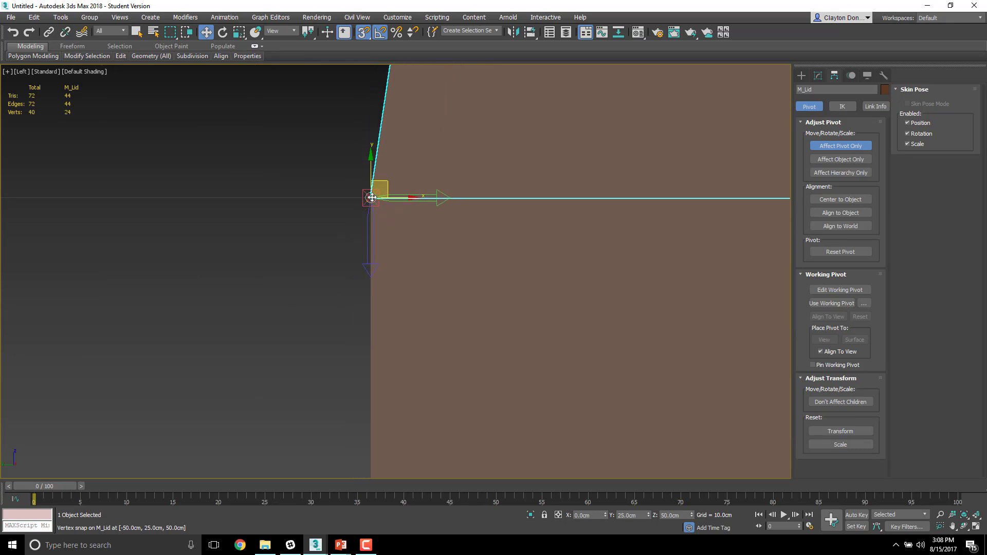
{"action": "scroll", "coordinate": [372, 202], "scroll_direction": "down", "scroll_amount": 4}
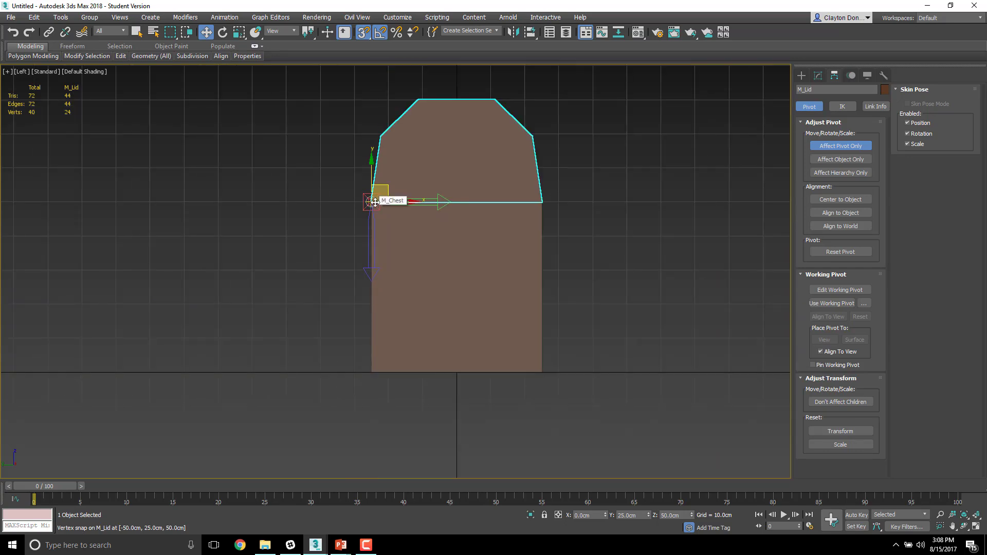
{"action": "middle_click_drag", "start_coordinate": [375, 201], "coordinate": [418, 215]}
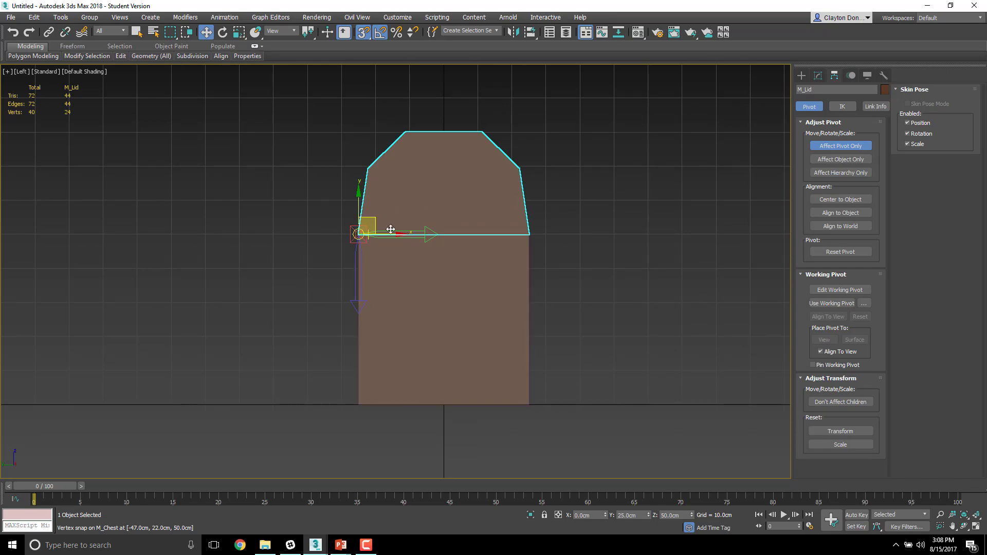
{"action": "middle_click_drag", "start_coordinate": [296, 252], "coordinate": [446, 224], "text": "alt"}
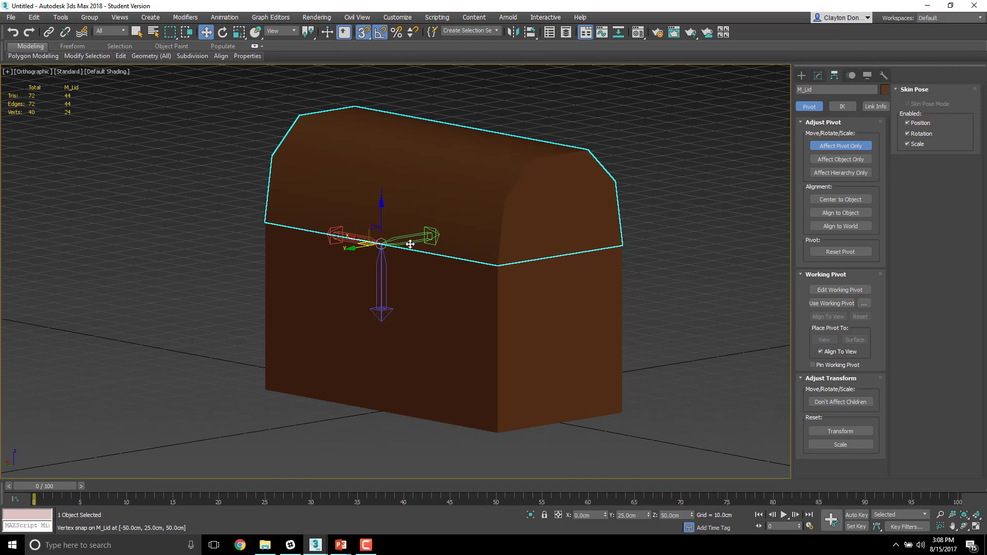
{"action": "left_click", "coordinate": [507, 345]}
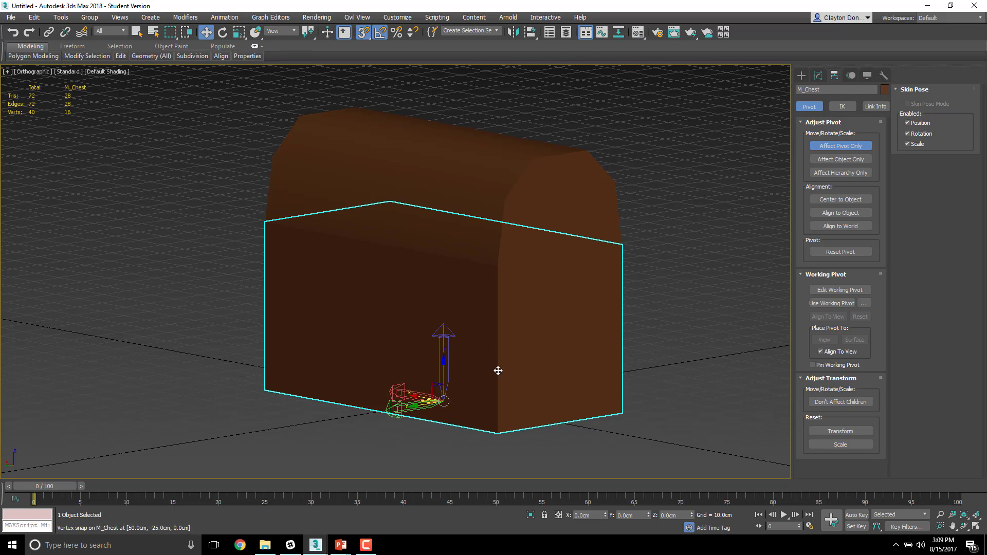
{"action": "middle_click_drag", "start_coordinate": [598, 345], "coordinate": [453, 370], "text": "alt"}
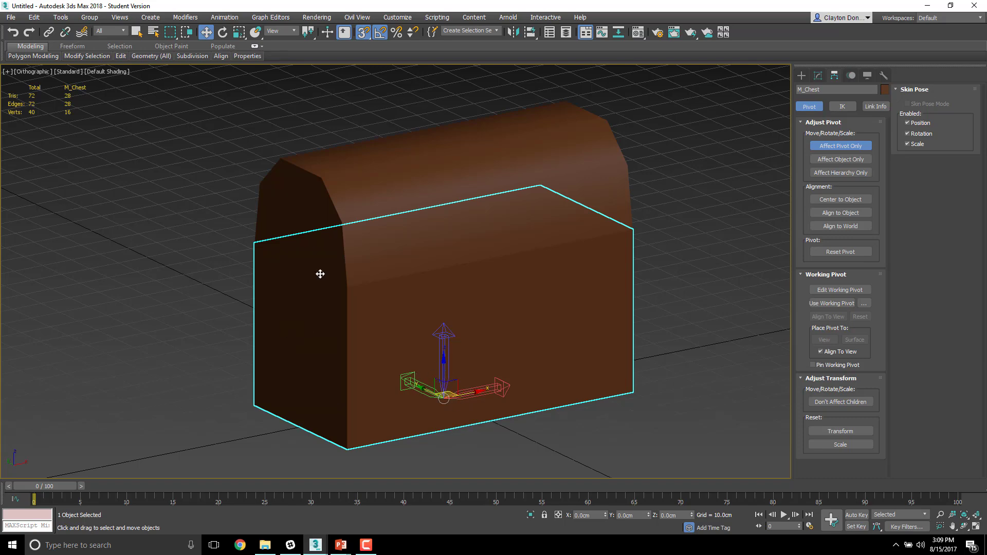
{"action": "left_click", "coordinate": [321, 215]}
{"action": "middle_click_drag", "start_coordinate": [320, 214], "coordinate": [329, 243], "text": "alt"}
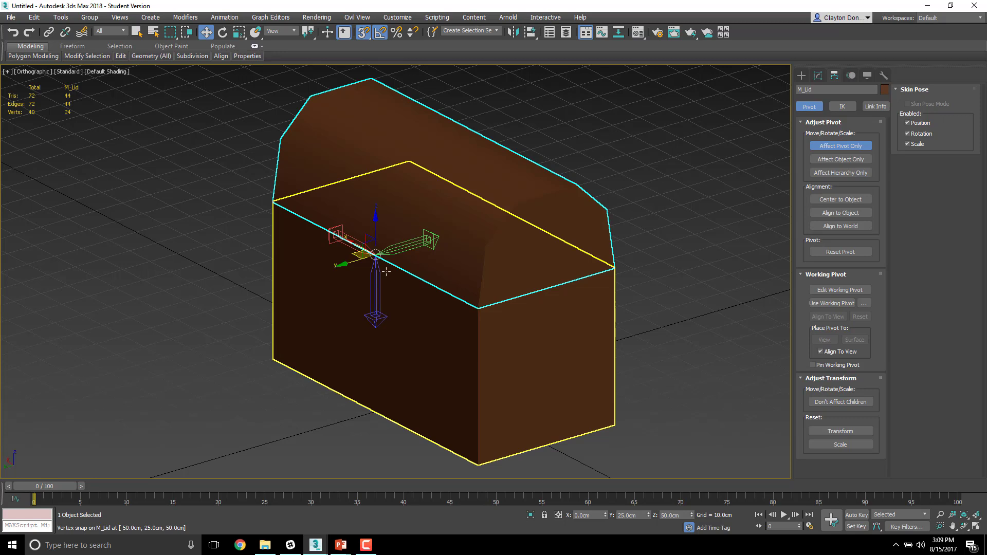
Rotate the lid's pivot 180° about X so its Z axis points up, check its orientation, and leave pivot-only editing
{"action": "key", "text": "e"}
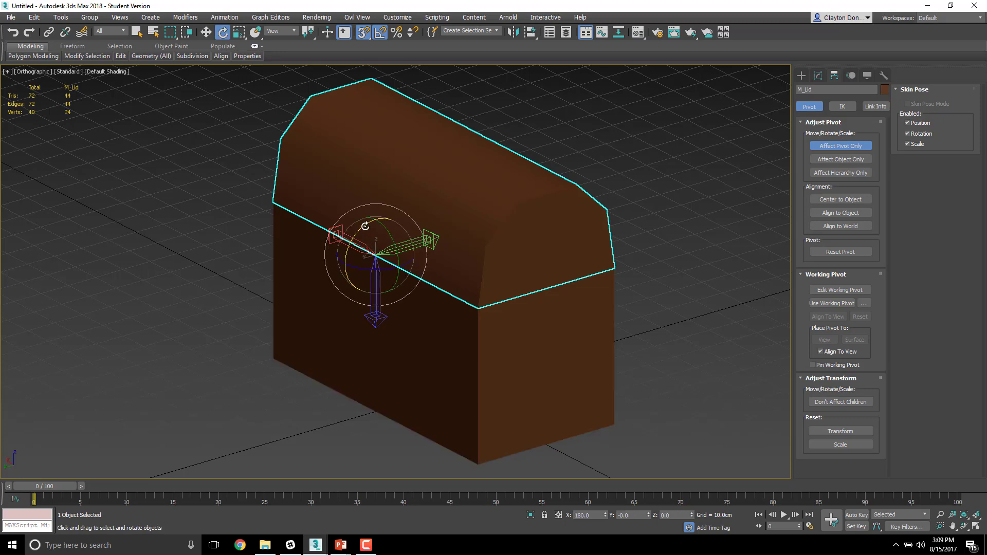
{"action": "left_click_drag", "start_coordinate": [366, 226], "coordinate": [315, 328]}
{"action": "middle_click_drag", "start_coordinate": [355, 306], "coordinate": [388, 298], "text": "alt"}
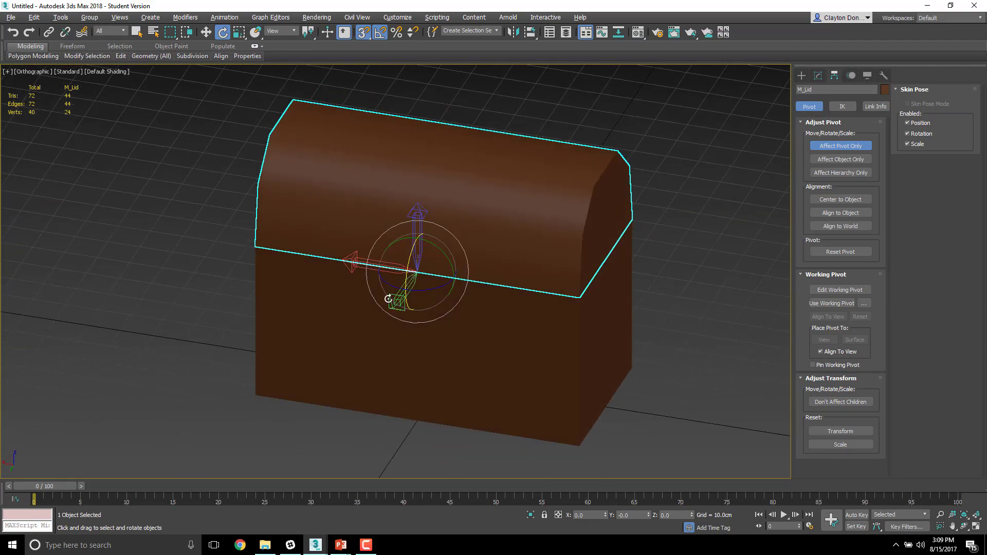
{"action": "middle_click_drag", "start_coordinate": [364, 260], "coordinate": [255, 205], "text": "alt"}
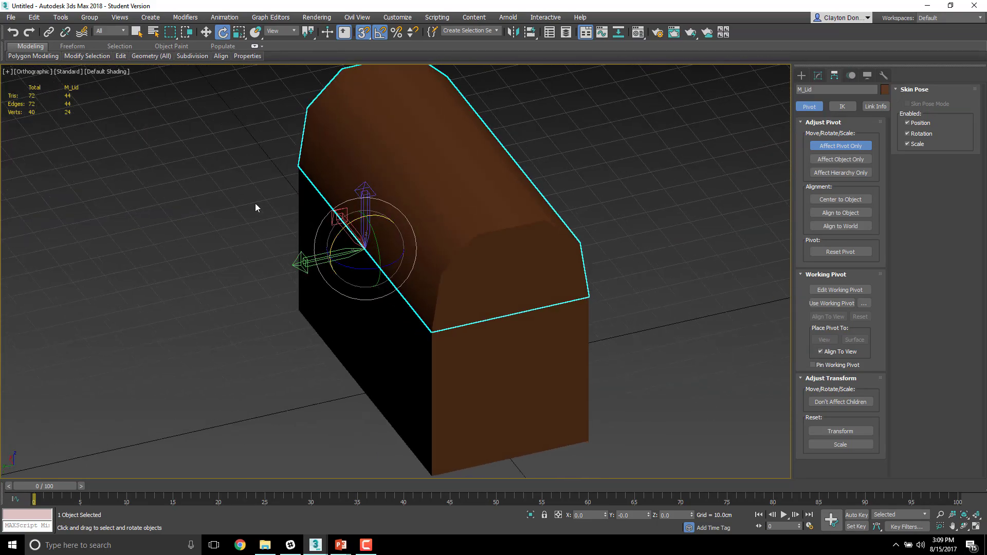
{"action": "middle_click_drag", "start_coordinate": [245, 254], "coordinate": [280, 244], "text": "alt"}
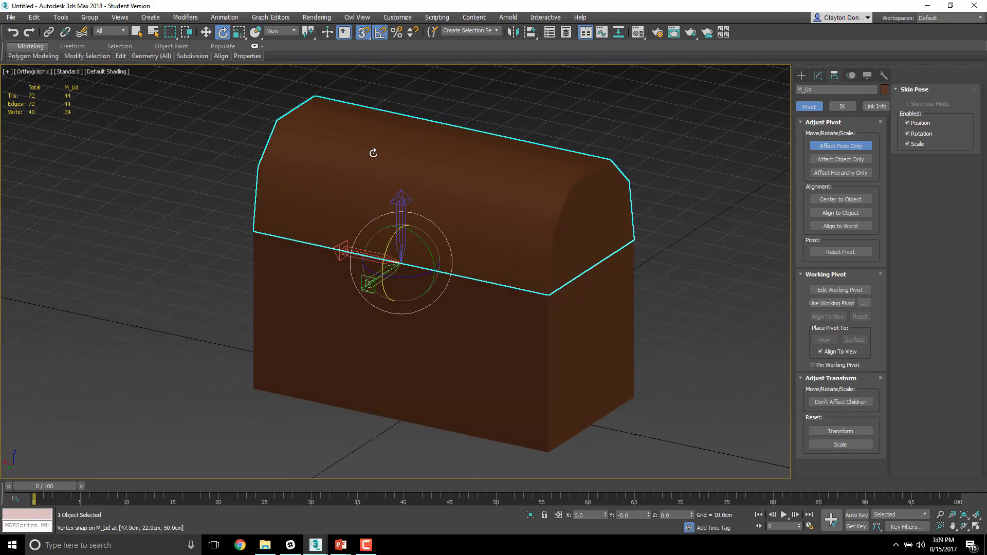
{"action": "mouse_move", "coordinate": [578, 260]}
{"action": "middle_mouse_down", "text": "alt"}
{"action": "mouse_move", "coordinate": [469, 257]}
{"action": "mouse_move", "coordinate": [589, 257]}
{"action": "middle_mouse_up", "text": "alt"}
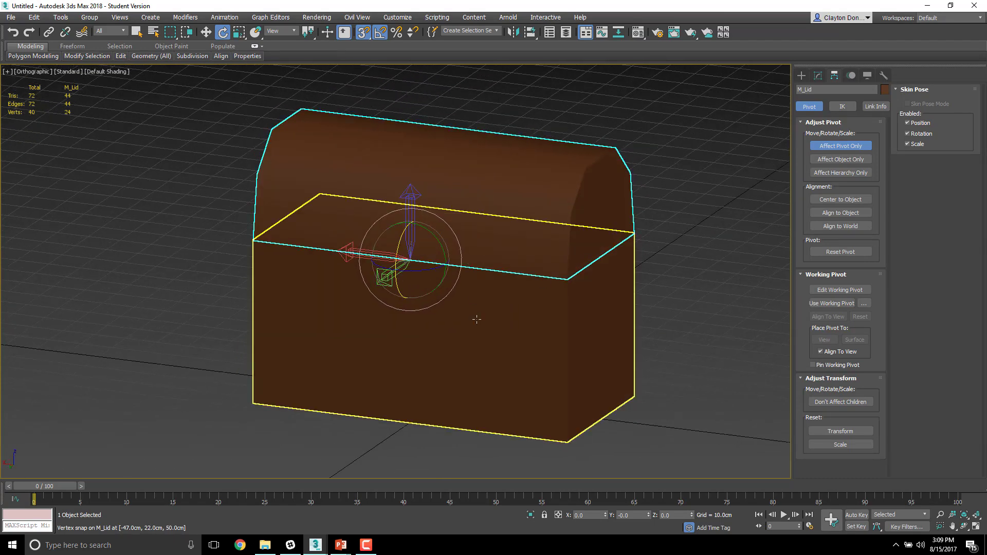
{"action": "left_click", "coordinate": [485, 353]}
{"action": "left_click", "coordinate": [516, 214]}
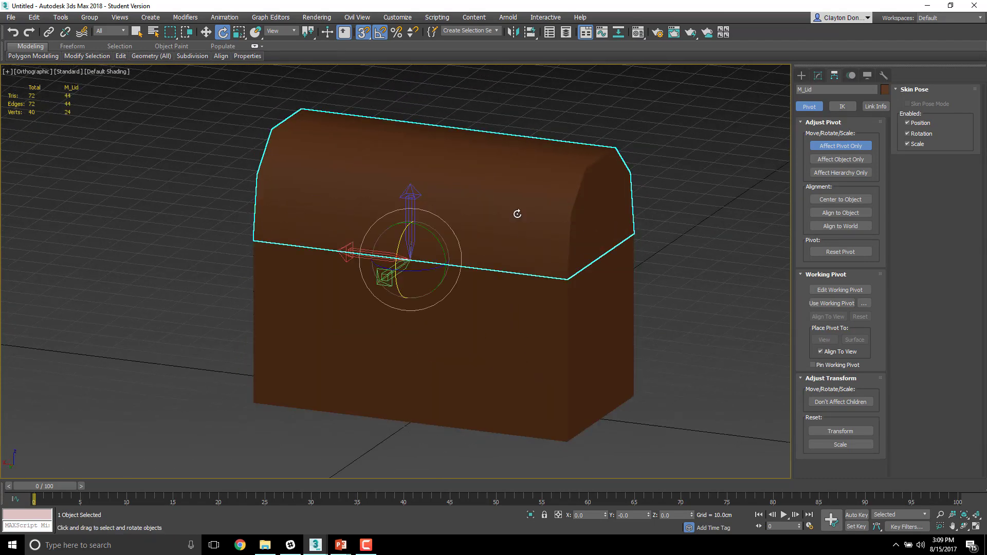
{"action": "middle_click_drag", "start_coordinate": [516, 267], "coordinate": [411, 263], "text": "alt"}
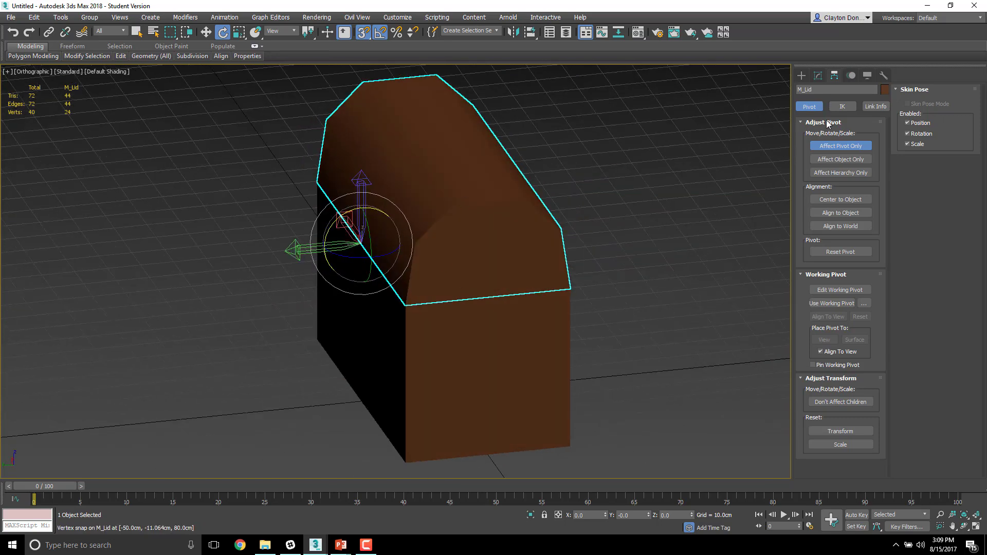
{"action": "left_click", "coordinate": [840, 146]}
Try swinging the whole lid about its back-edge pivot twice, undoing the rotation each time
{"action": "left_click_drag", "start_coordinate": [339, 220], "coordinate": [325, 202]}
{"action": "middle_click_drag", "start_coordinate": [325, 202], "coordinate": [301, 238], "text": "alt"}
{"action": "key", "text": "ctrl+z"}
{"action": "middle_click_drag", "start_coordinate": [183, 311], "coordinate": [280, 285], "text": "alt"}
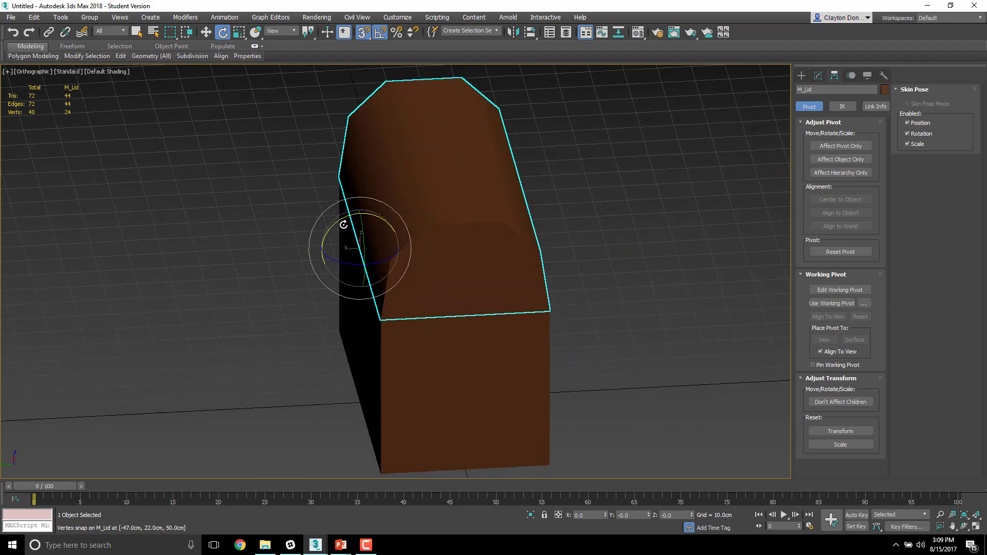
{"action": "left_click_drag", "start_coordinate": [326, 231], "coordinate": [320, 248]}
{"action": "middle_click_drag", "start_coordinate": [320, 249], "coordinate": [277, 244], "text": "alt"}
{"action": "key", "text": "ctrl+z"}
Examine the lid's pivot corner in the left view and check which snap types are enabled
{"action": "key", "text": "l"}
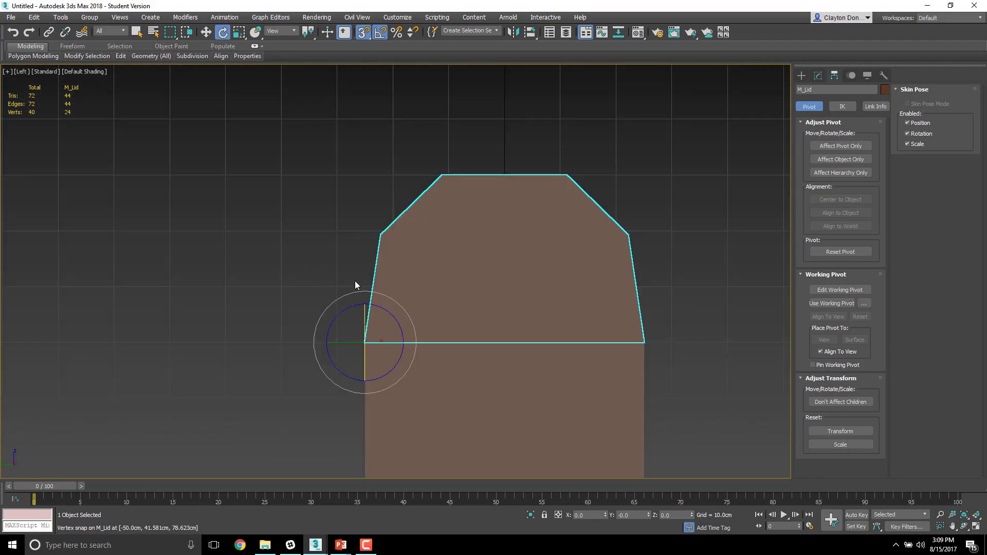
{"action": "middle_click_drag", "start_coordinate": [355, 281], "coordinate": [334, 242]}
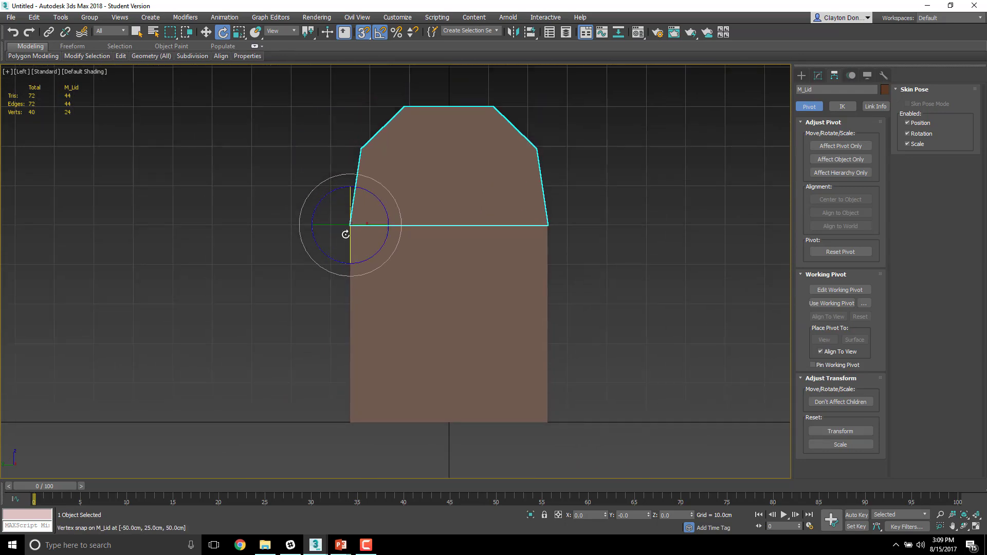
{"action": "scroll", "coordinate": [346, 235], "scroll_direction": "up", "scroll_amount": 5}
{"action": "right_click", "coordinate": [363, 32]}
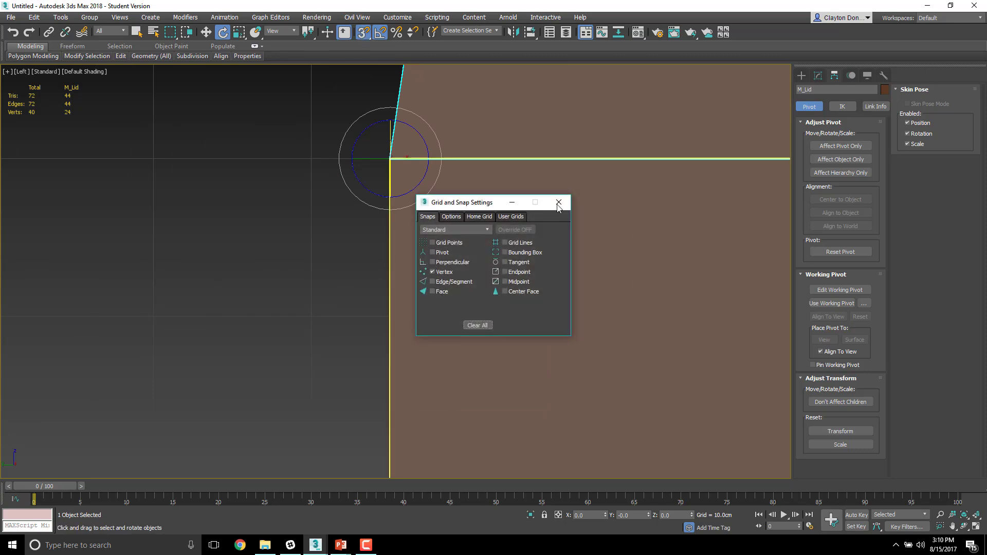
{"action": "left_click", "coordinate": [558, 202]}
Create a cylinder with a 2 cm radius and 5 cm height at the world origin in the top view
{"action": "left_click", "coordinate": [801, 75]}
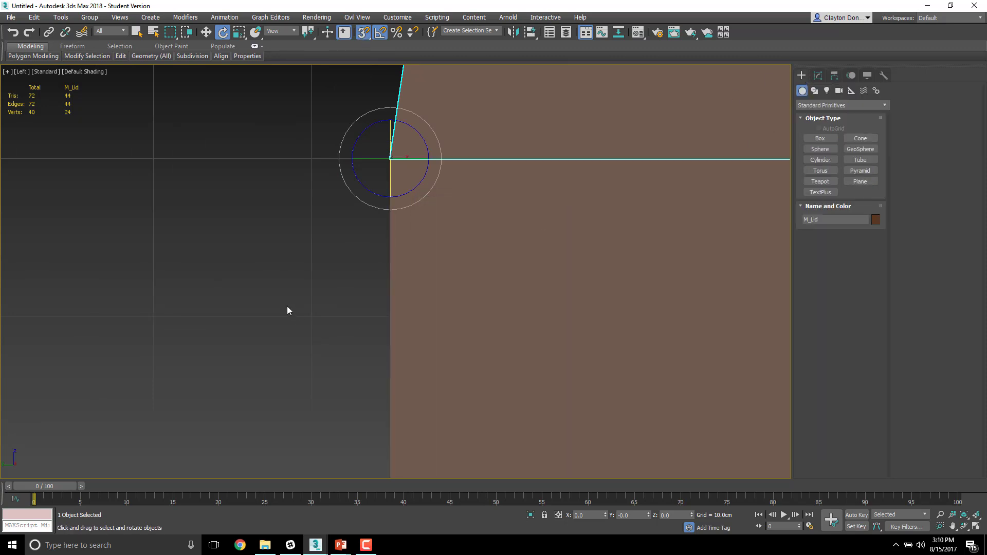
{"action": "middle_click_drag", "start_coordinate": [287, 307], "coordinate": [277, 354]}
{"action": "scroll", "coordinate": [277, 354], "scroll_direction": "down", "scroll_amount": 2}
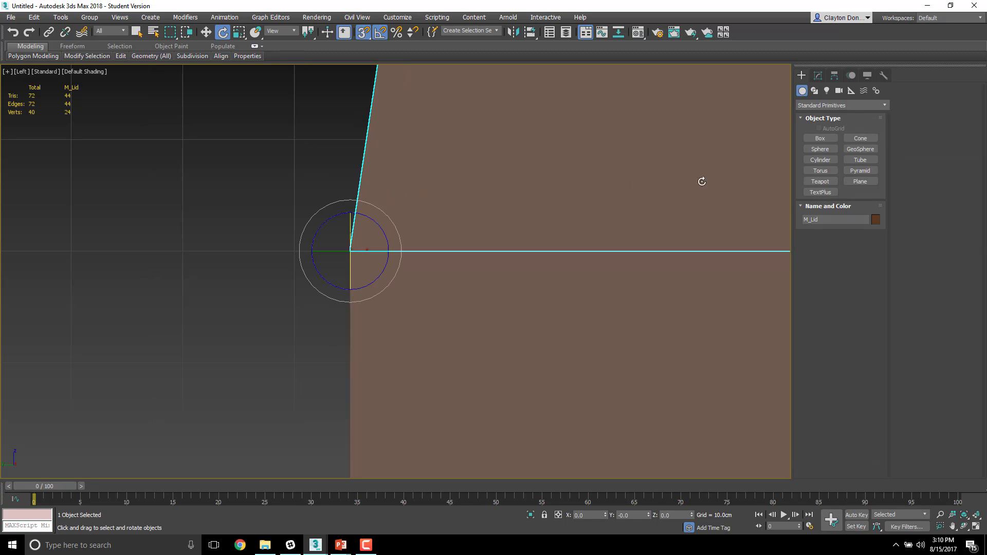
{"action": "left_click", "coordinate": [825, 160]}
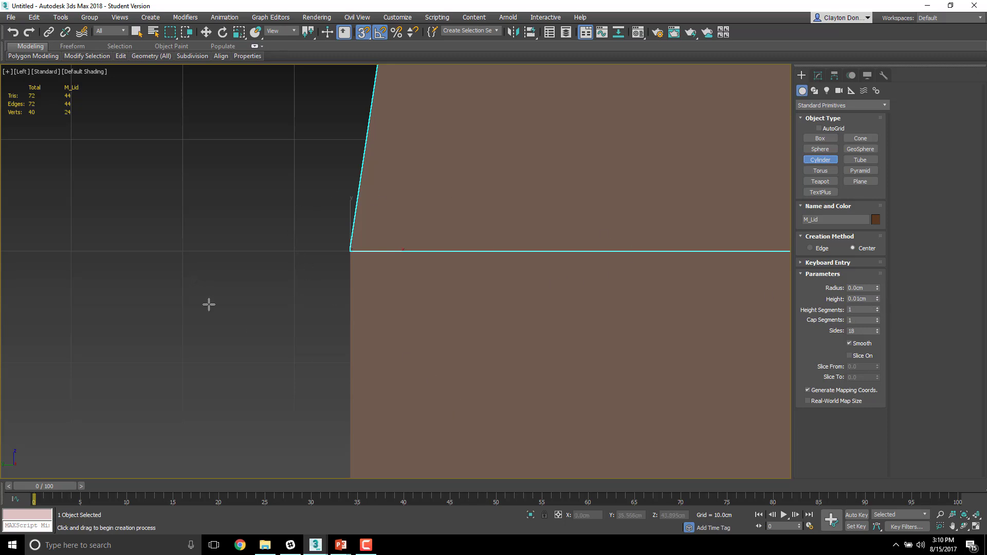
{"action": "middle_click_drag", "start_coordinate": [209, 304], "coordinate": [175, 304]}
{"action": "left_click", "coordinate": [804, 263]}
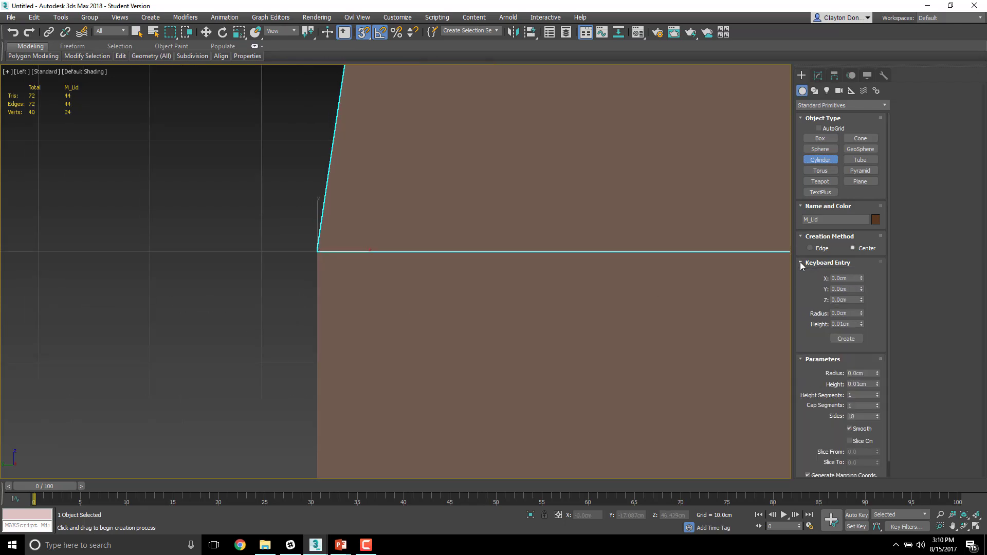
{"action": "middle_click_drag", "start_coordinate": [218, 301], "coordinate": [307, 286]}
{"action": "scroll", "coordinate": [205, 329], "scroll_direction": "down", "scroll_amount": 8}
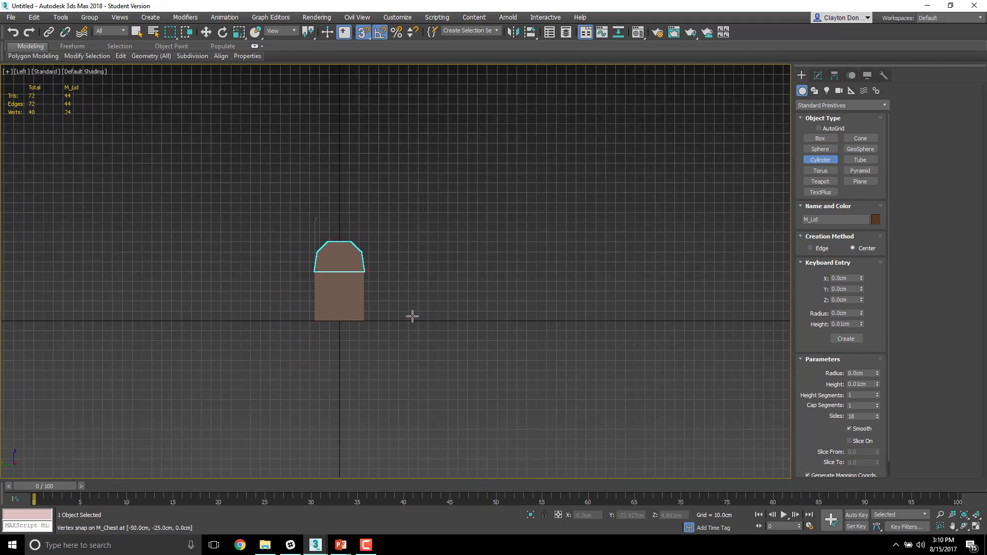
{"action": "key", "text": "t"}
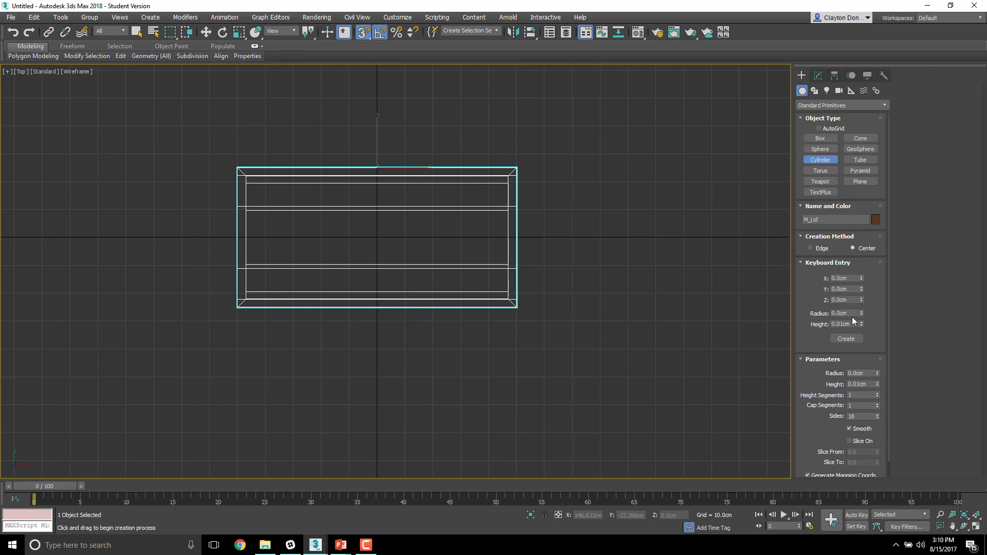
{"action": "double_click", "coordinate": [839, 313]}
{"action": "double_click", "coordinate": [844, 325]}
{"action": "type", "text": "5"}
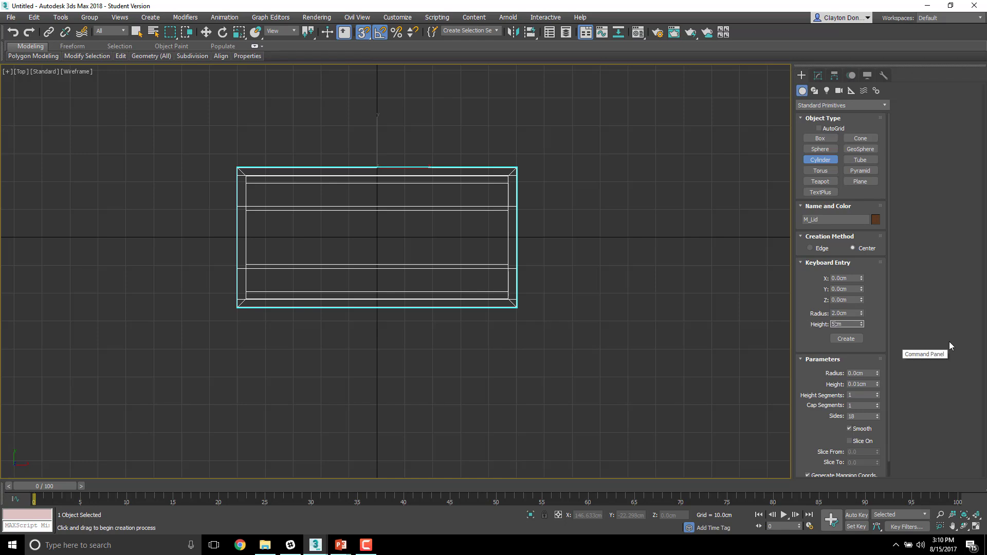
{"action": "left_click", "coordinate": [854, 339]}
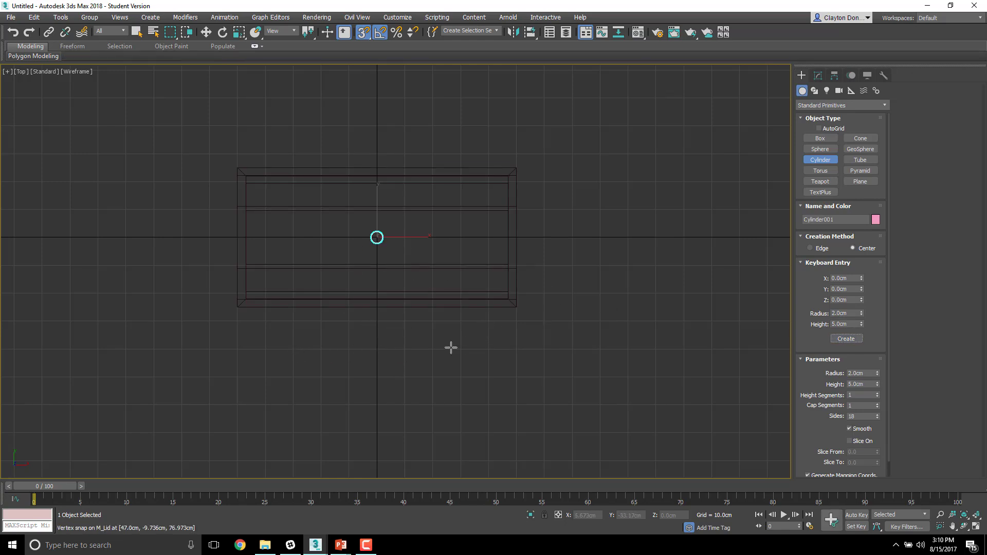
{"action": "middle_click_drag", "start_coordinate": [367, 368], "coordinate": [413, 292], "text": "alt"}
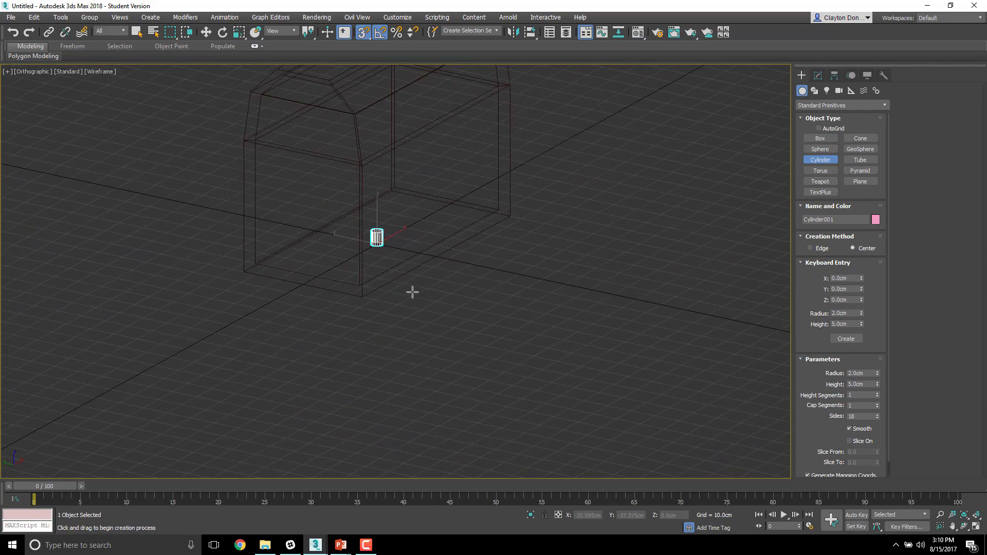
Undo the upright cylinder and recreate it at the world origin in the left view with a 2 cm radius and 5 cm height
{"action": "key", "text": "ctrl+z"}
{"action": "middle_click_drag", "start_coordinate": [475, 281], "coordinate": [489, 302], "text": "alt"}
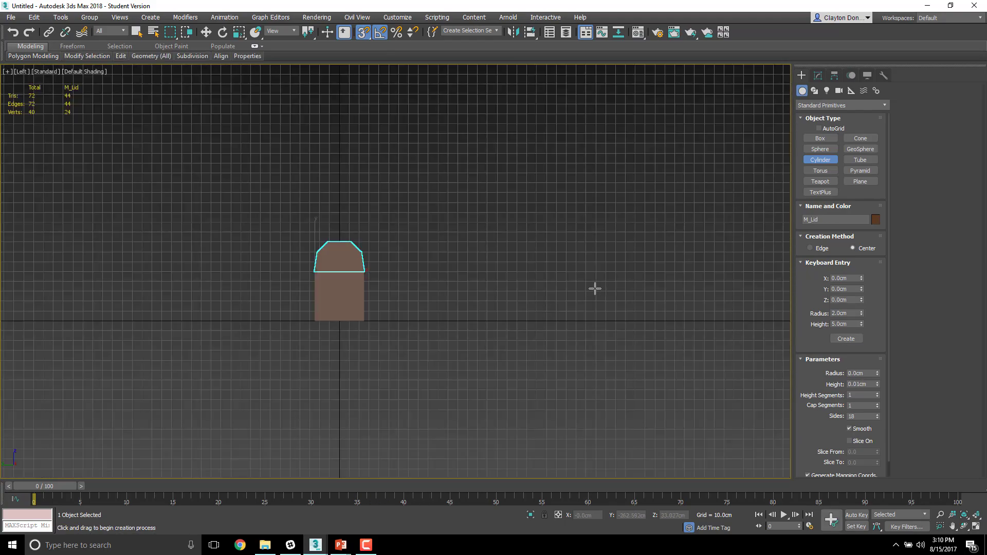
{"action": "middle_click_drag", "start_coordinate": [479, 305], "coordinate": [607, 264]}
{"action": "scroll", "coordinate": [554, 278], "scroll_direction": "up", "scroll_amount": 5}
{"action": "middle_click_drag", "start_coordinate": [548, 279], "coordinate": [397, 296]}
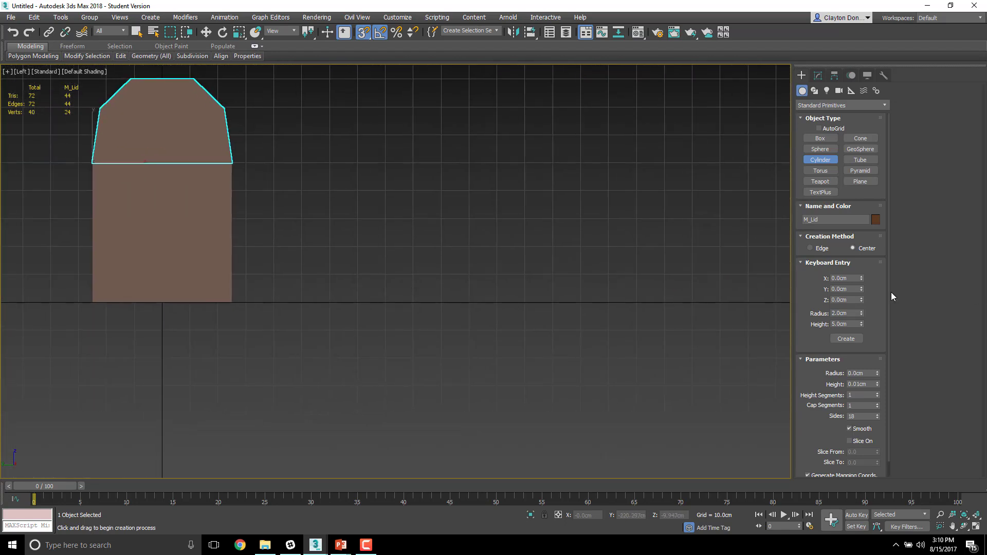
{"action": "left_click", "coordinate": [859, 340]}
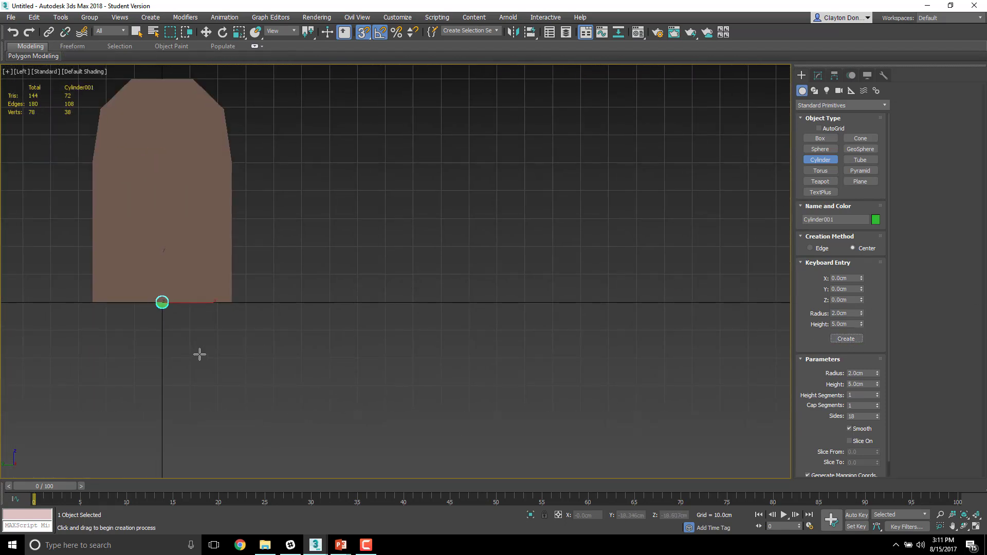
{"action": "middle_click_drag", "start_coordinate": [198, 353], "coordinate": [375, 338]}
{"action": "scroll", "coordinate": [364, 307], "scroll_direction": "up", "scroll_amount": 8}
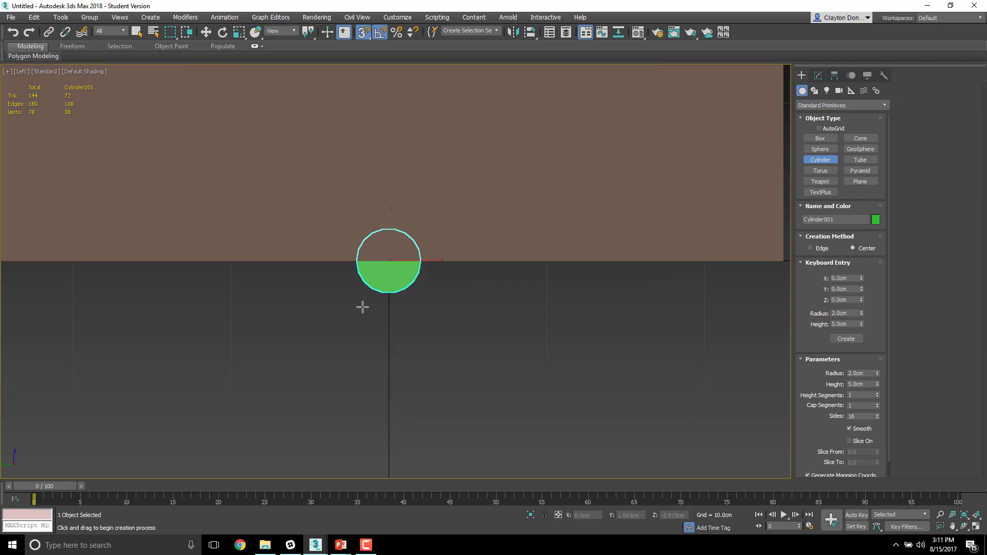
{"action": "scroll", "coordinate": [366, 308], "scroll_direction": "down", "scroll_amount": 6}
{"action": "middle_click_drag", "start_coordinate": [454, 316], "coordinate": [436, 337], "text": "alt"}
{"action": "middle_click_drag", "start_coordinate": [354, 399], "coordinate": [502, 414], "text": "alt"}
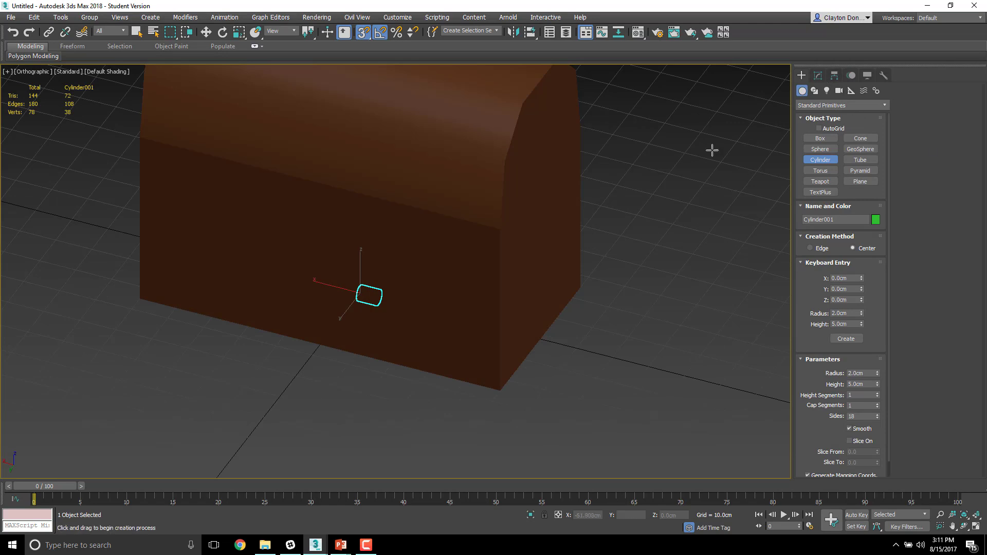
Move the cylinder in the left view, snapping its center to the back corner where the lid meets the chest
{"action": "key", "text": "l"}
{"action": "scroll", "coordinate": [500, 390], "scroll_direction": "up", "scroll_amount": 3}
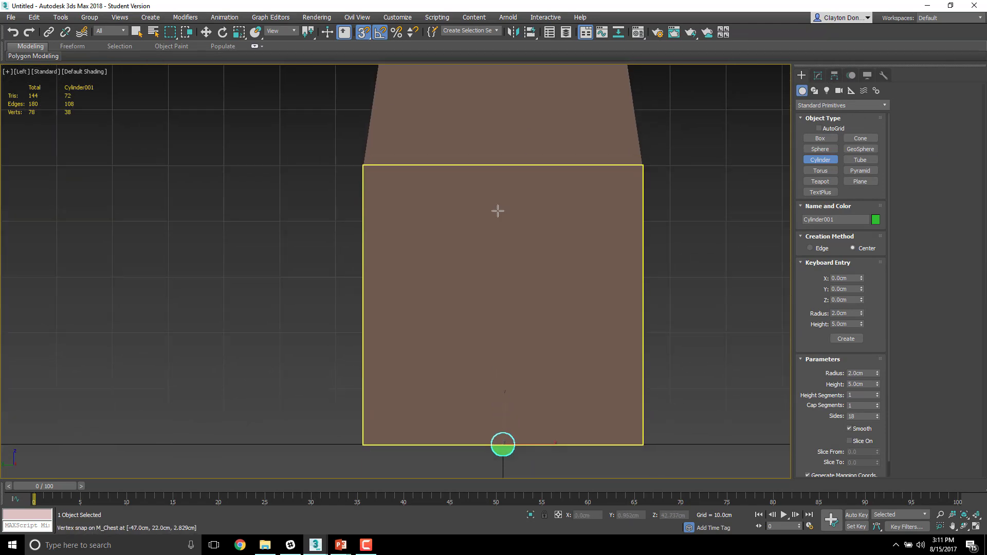
{"action": "scroll", "coordinate": [498, 212], "scroll_direction": "down", "scroll_amount": 3}
{"action": "middle_click_drag", "start_coordinate": [526, 320], "coordinate": [546, 380]}
{"action": "key", "text": "w"}
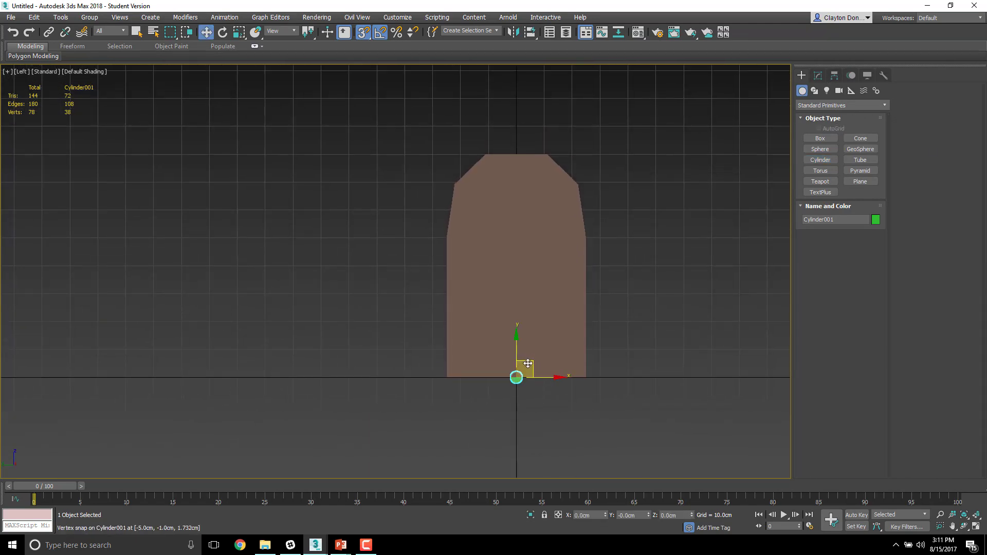
{"action": "left_click_drag", "start_coordinate": [517, 377], "coordinate": [449, 242]}
{"action": "middle_click_drag", "start_coordinate": [476, 238], "coordinate": [449, 243]}
{"action": "scroll", "coordinate": [450, 244], "scroll_direction": "up", "scroll_amount": 5}
{"action": "middle_click_drag", "start_coordinate": [357, 271], "coordinate": [428, 333], "text": "alt"}
{"action": "scroll", "coordinate": [422, 297], "scroll_direction": "down", "scroll_amount": 9}
{"action": "scroll", "coordinate": [412, 299], "scroll_direction": "up", "scroll_amount": 5}
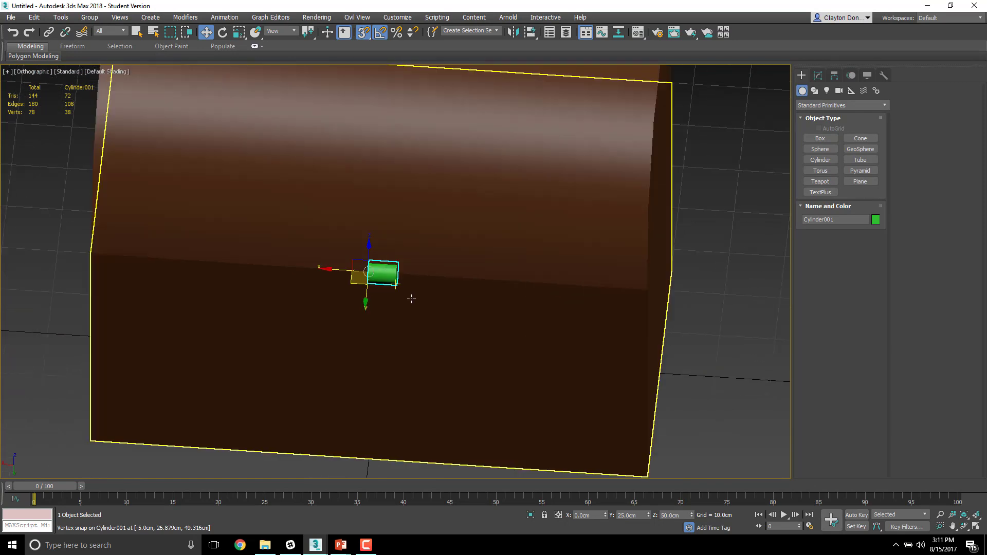
Set the cylinder's radius to 1 cm and its height to 10 cm
{"action": "left_click", "coordinate": [819, 75]}
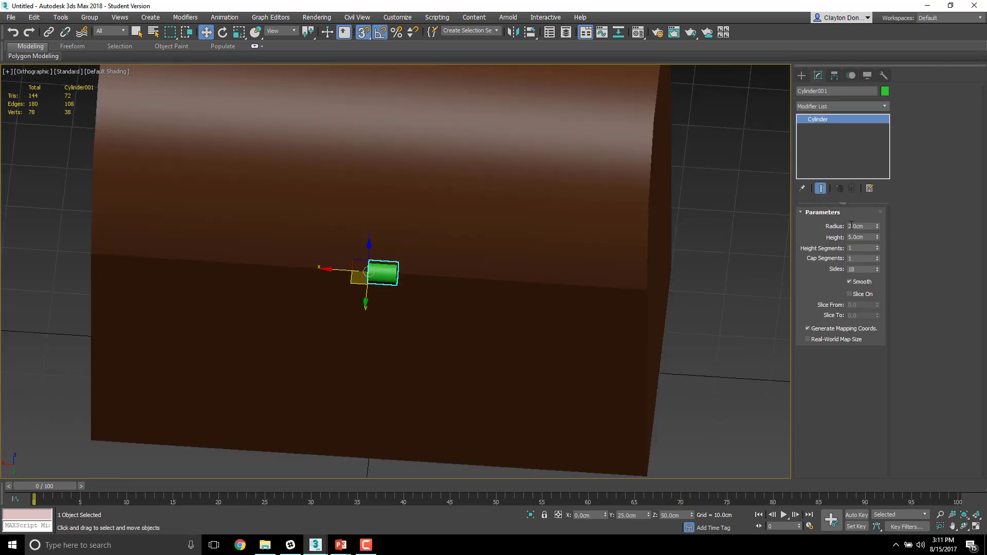
{"action": "left_click_drag", "start_coordinate": [867, 226], "coordinate": [838, 225]}
{"action": "key", "text": "Tab"}
{"action": "double_click", "coordinate": [851, 225]}
{"action": "key", "text": "Tab"}
{"action": "type", "text": "10"}
{"action": "key", "text": "Return"}
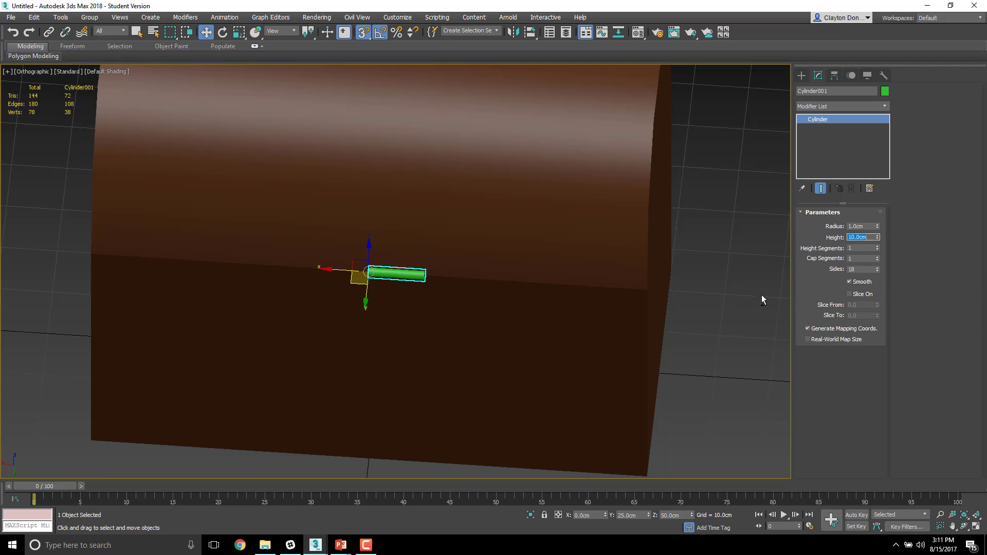
Switch snapping from vertices to grid points and slide the cylinder along the lid's back edge to X -20 cm in the top view
{"action": "middle_click_drag", "start_coordinate": [762, 300], "coordinate": [729, 311], "text": "alt"}
{"action": "key", "text": "t"}
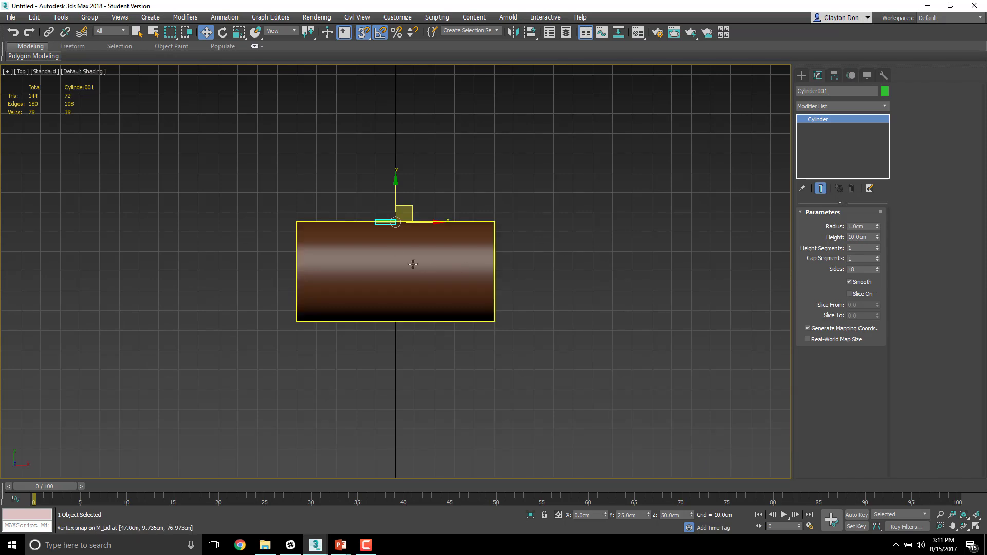
{"action": "scroll", "coordinate": [385, 225], "scroll_direction": "up", "scroll_amount": 5}
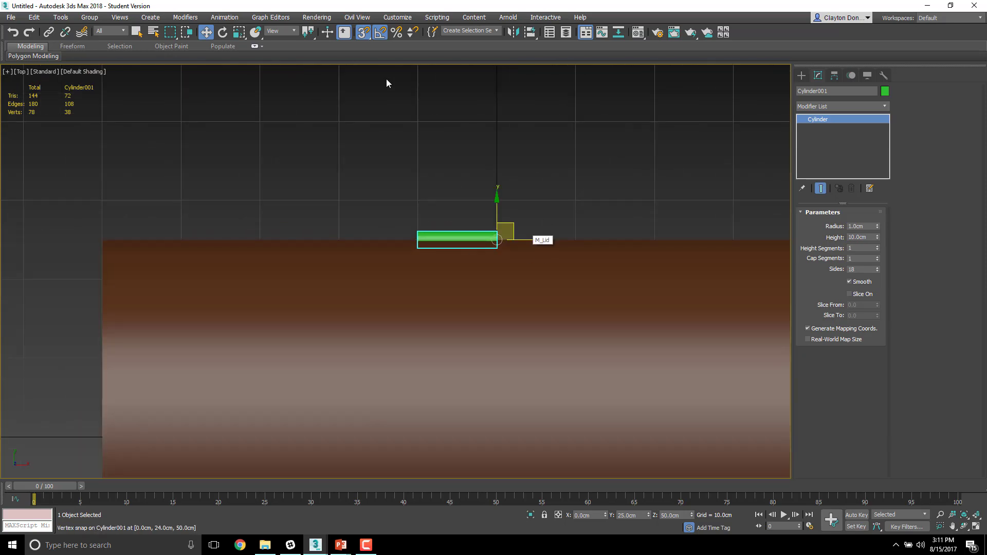
{"action": "right_click", "coordinate": [362, 33]}
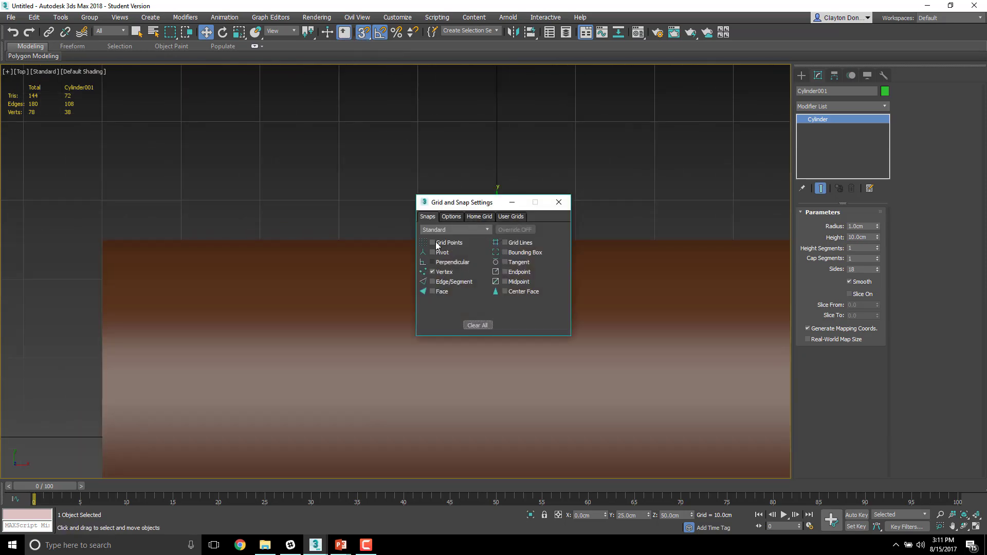
{"action": "left_click", "coordinate": [436, 272]}
{"action": "left_click", "coordinate": [558, 203]}
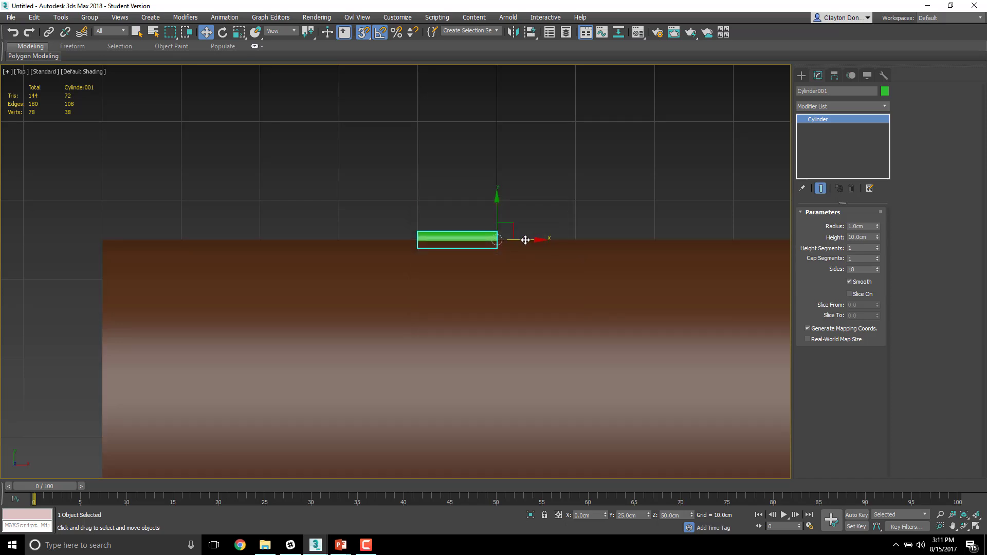
{"action": "left_click_drag", "start_coordinate": [525, 240], "coordinate": [347, 198]}
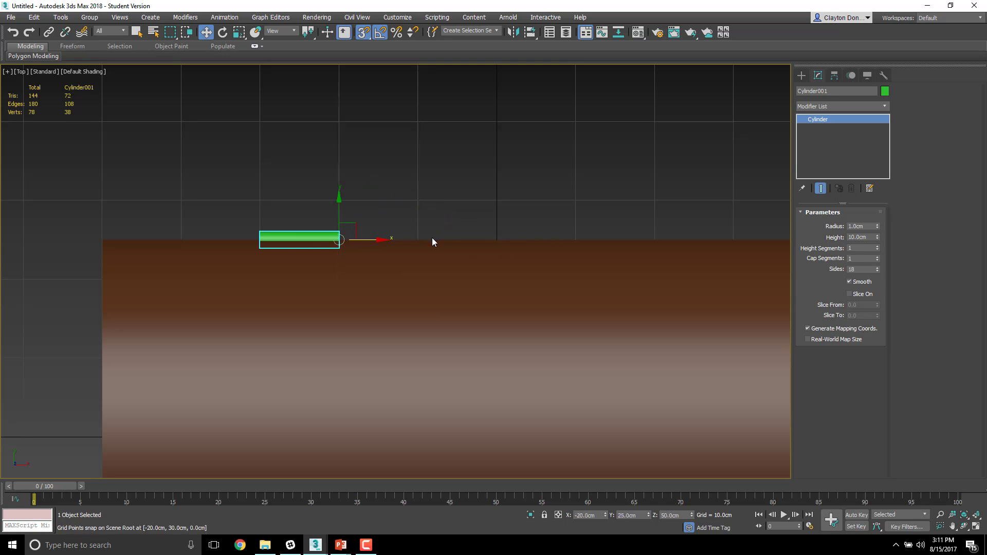
{"action": "middle_click_drag", "start_coordinate": [433, 237], "coordinate": [368, 229]}
Clone the cylinder as a copy along the lid's back edge to X 30 cm and name it M_Hinge_R
{"action": "scroll", "coordinate": [368, 229], "scroll_direction": "down", "scroll_amount": 4}
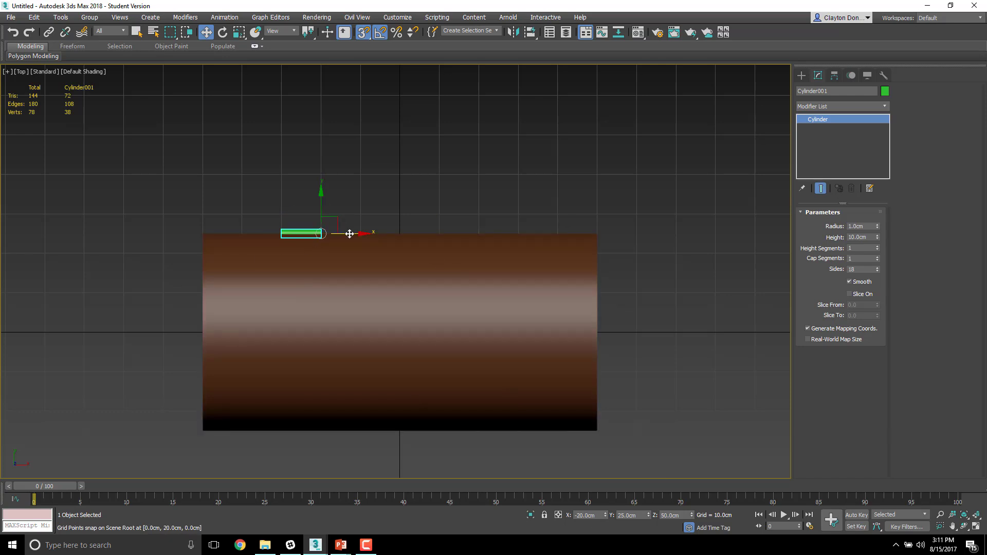
{"action": "mouse_move", "coordinate": [349, 234]}
{"action": "left_mouse_down", "text": "shift"}
{"action": "mouse_move", "coordinate": [381, 217]}
{"action": "mouse_move", "coordinate": [526, 210]}
{"action": "left_mouse_up", "text": "shift"}
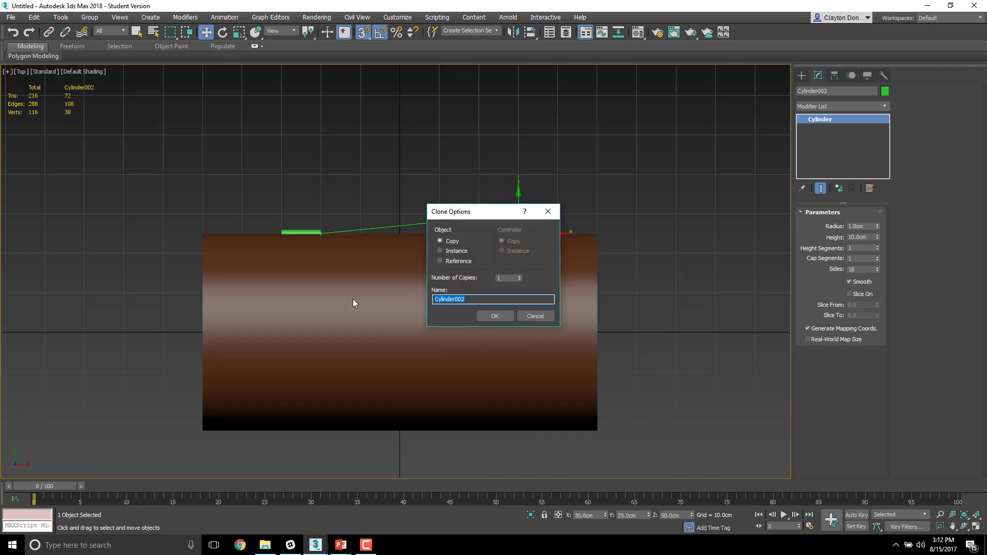
{"action": "type", "text": "M_Hinge_R"}
{"action": "left_click_drag", "start_coordinate": [481, 299], "coordinate": [389, 299]}
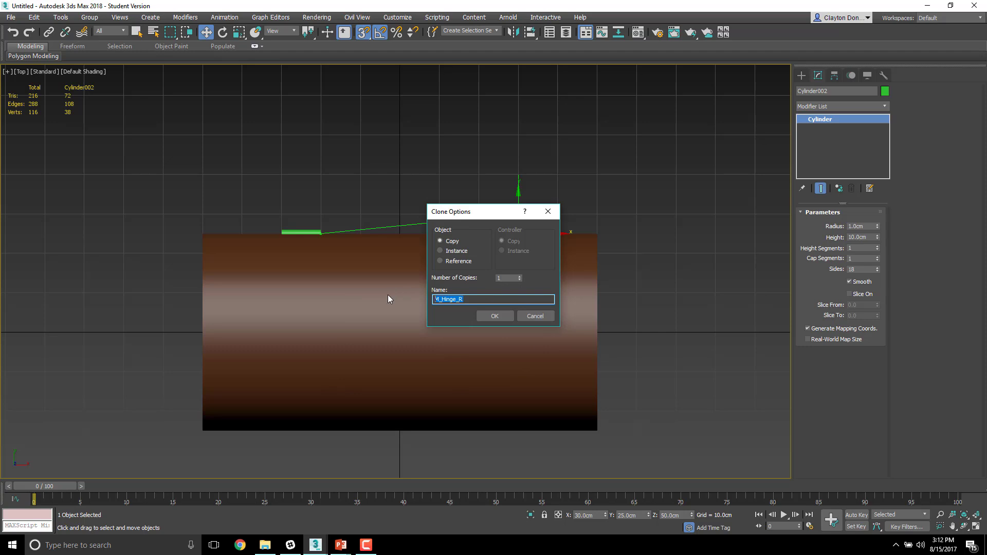
{"action": "left_click", "coordinate": [495, 316]}
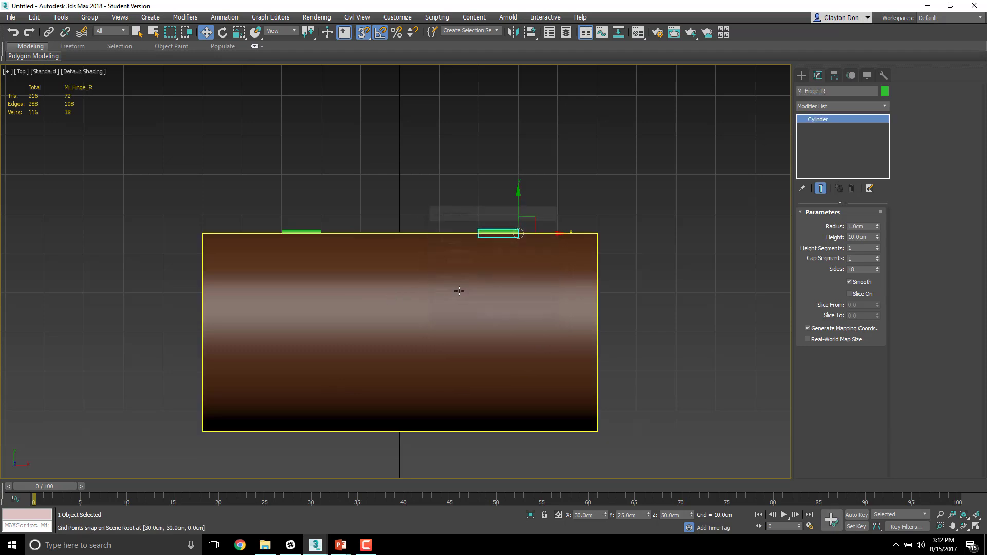
Rename the original cylinder at X -20 cm as M_Hinge_L
{"action": "left_click", "coordinate": [308, 231]}
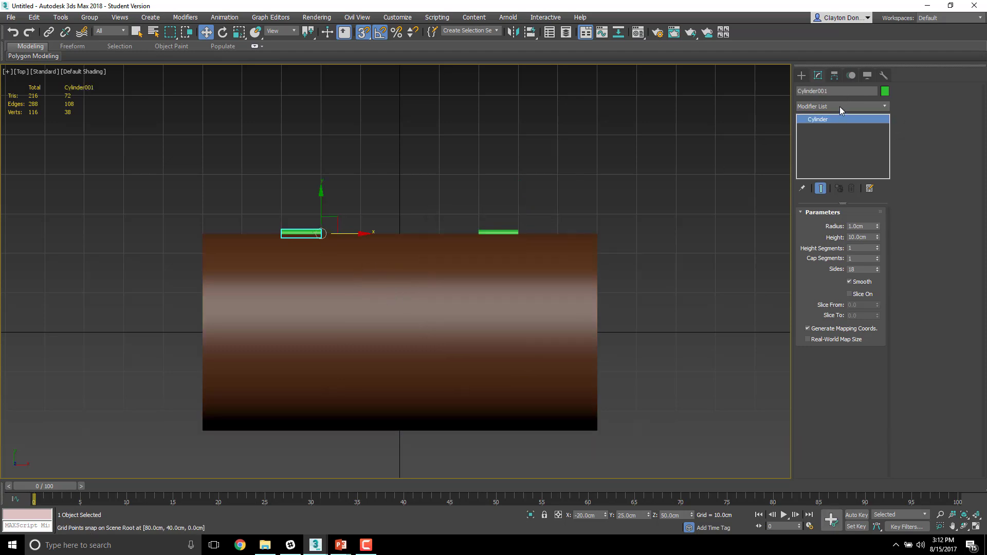
{"action": "double_click", "coordinate": [840, 93]}
{"action": "type", "text": "M_Hinge_R"}
{"action": "middle_click_drag", "start_coordinate": [464, 378], "coordinate": [459, 344]}
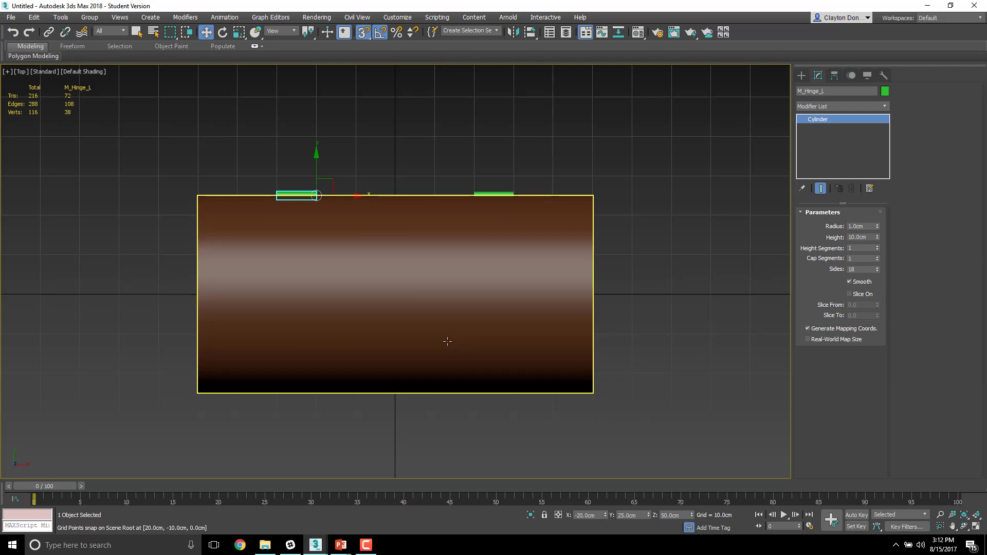
Turn off 3D snapping and rotate the lid open by 55° about its back-edge pivot in the perspective view
{"action": "key", "text": "f"}
{"action": "left_click", "coordinate": [563, 304]}
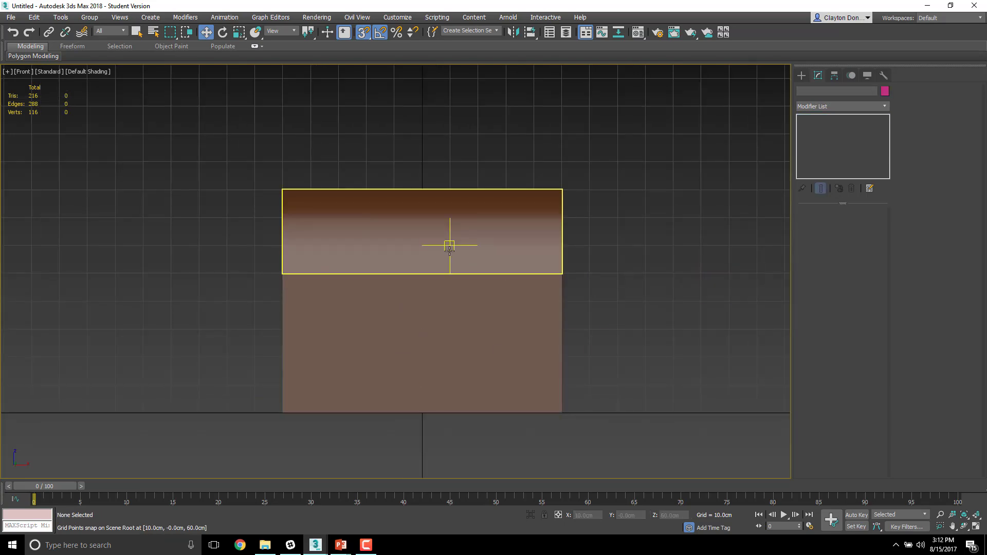
{"action": "left_click", "coordinate": [448, 242]}
{"action": "key", "text": "e"}
{"action": "middle_click_drag", "start_coordinate": [432, 266], "coordinate": [450, 255], "text": "alt"}
{"action": "key", "text": "p"}
{"action": "scroll", "coordinate": [447, 252], "scroll_direction": "down", "scroll_amount": 3}
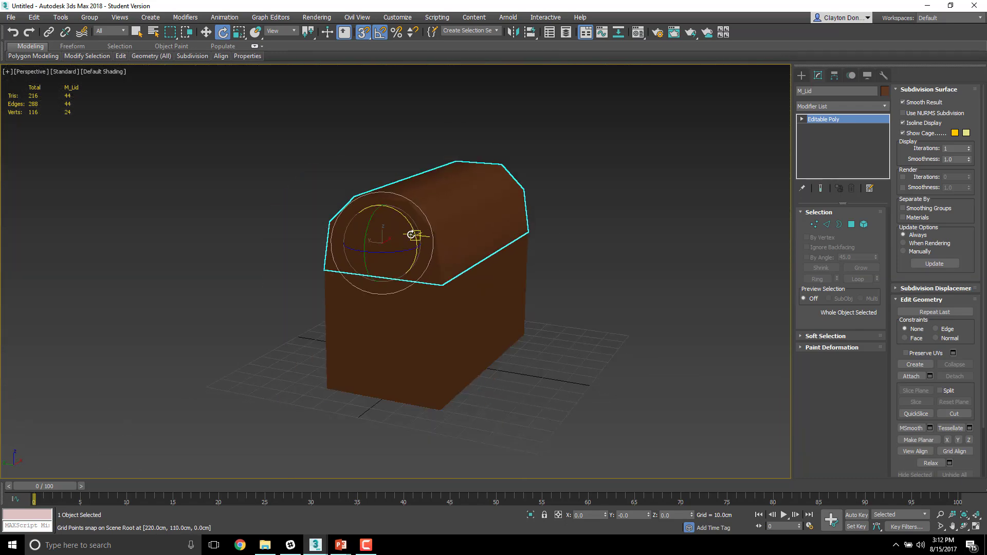
{"action": "key", "text": "s"}
{"action": "left_click_drag", "start_coordinate": [415, 230], "coordinate": [404, 205]}
Set the object color of M_Hinge_L to black
{"action": "middle_click_drag", "start_coordinate": [511, 242], "coordinate": [551, 238], "text": "alt"}
{"action": "scroll", "coordinate": [413, 240], "scroll_direction": "up", "scroll_amount": 5}
{"action": "scroll", "coordinate": [413, 240], "scroll_direction": "up", "scroll_amount": 1}
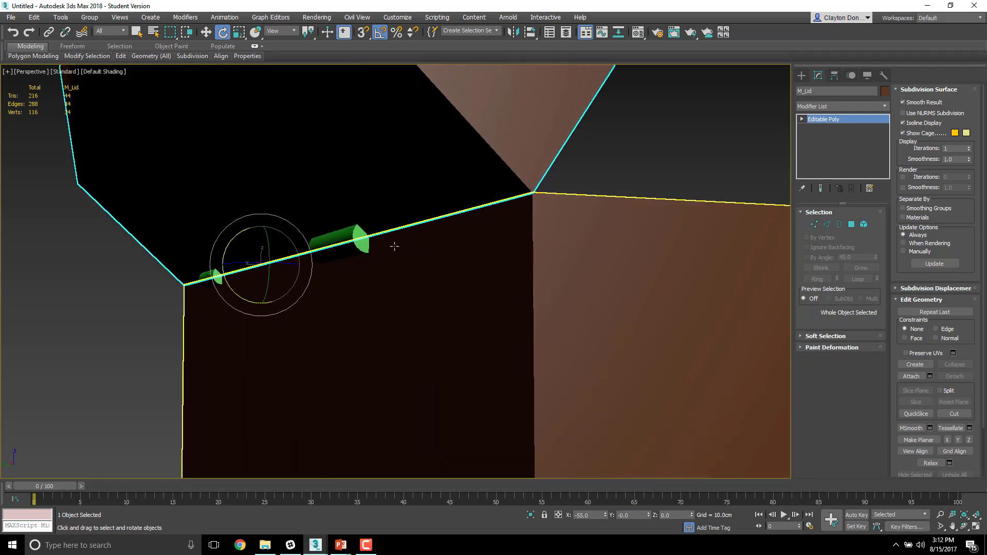
{"action": "middle_click_drag", "start_coordinate": [395, 244], "coordinate": [471, 256], "text": "alt"}
{"action": "left_click", "coordinate": [471, 256]}
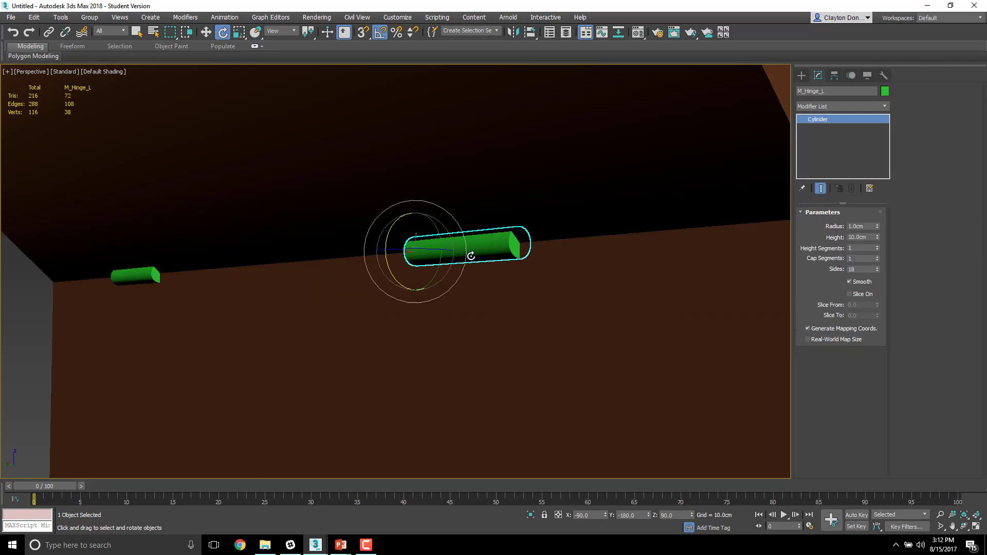
{"action": "left_click", "coordinate": [885, 92]}
{"action": "left_click", "coordinate": [533, 291]}
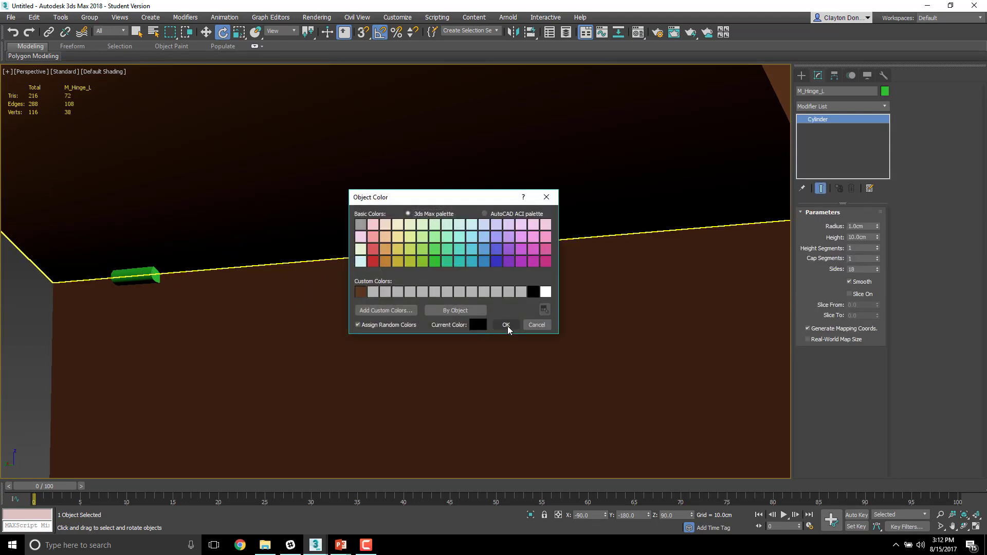
{"action": "left_click", "coordinate": [506, 325]}
Set the object color of M_Hinge_R to black and clear the selection
{"action": "left_click", "coordinate": [136, 276]}
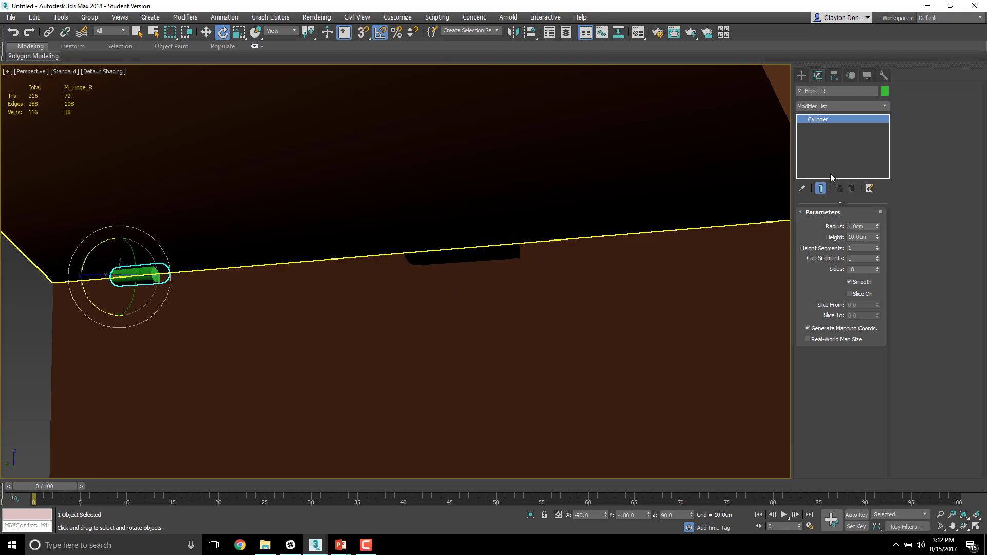
{"action": "left_click", "coordinate": [885, 91]}
{"action": "left_click", "coordinate": [533, 291]}
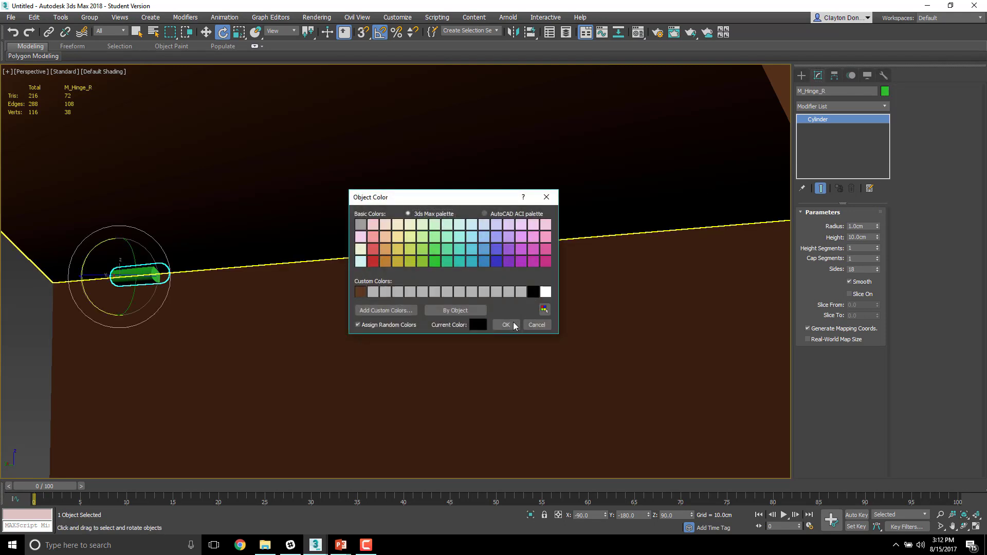
{"action": "left_click", "coordinate": [508, 325]}
{"action": "middle_click_drag", "start_coordinate": [690, 273], "coordinate": [606, 322], "text": "alt"}
{"action": "scroll", "coordinate": [660, 290], "scroll_direction": "down", "scroll_amount": 6}
{"action": "middle_click_drag", "start_coordinate": [606, 322], "coordinate": [382, 327]}
{"action": "scroll", "coordinate": [340, 324], "scroll_direction": "up", "scroll_amount": 5}
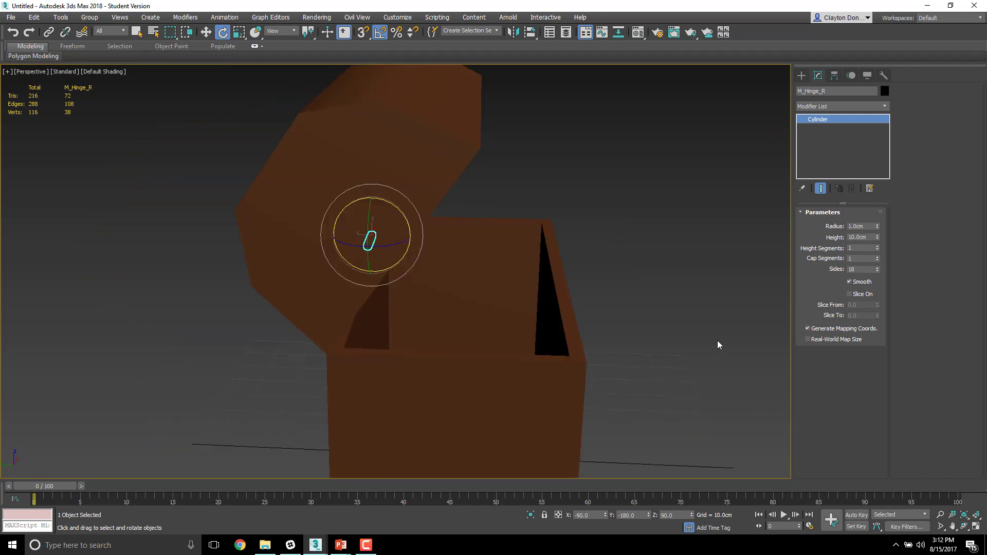
{"action": "left_click", "coordinate": [718, 342]}
Try moving the chest body on its own to test whether the lid and hinges follow, and undo the move
{"action": "middle_click_drag", "start_coordinate": [643, 356], "coordinate": [545, 312]}
{"action": "scroll", "coordinate": [587, 316], "scroll_direction": "down", "scroll_amount": 4}
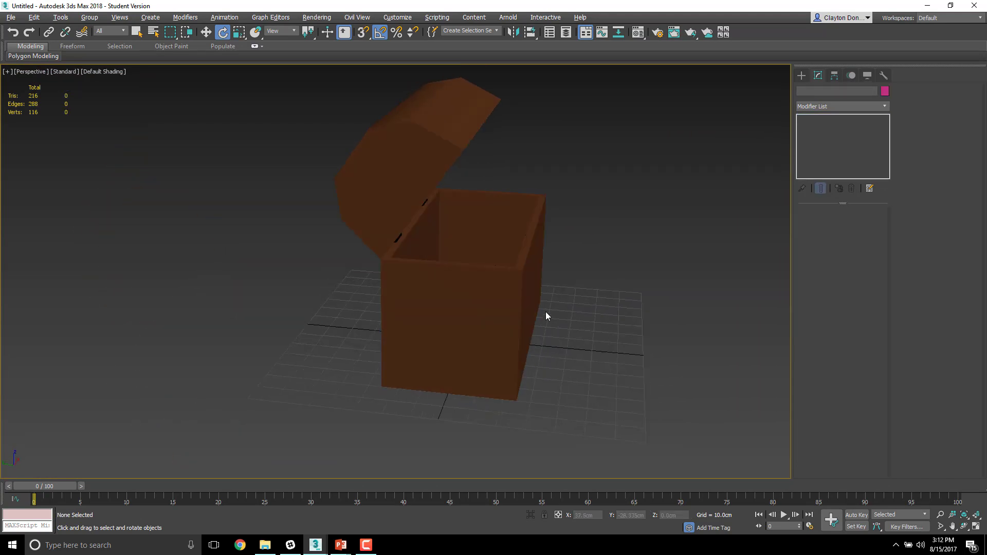
{"action": "left_click", "coordinate": [498, 313]}
{"action": "key", "text": "w"}
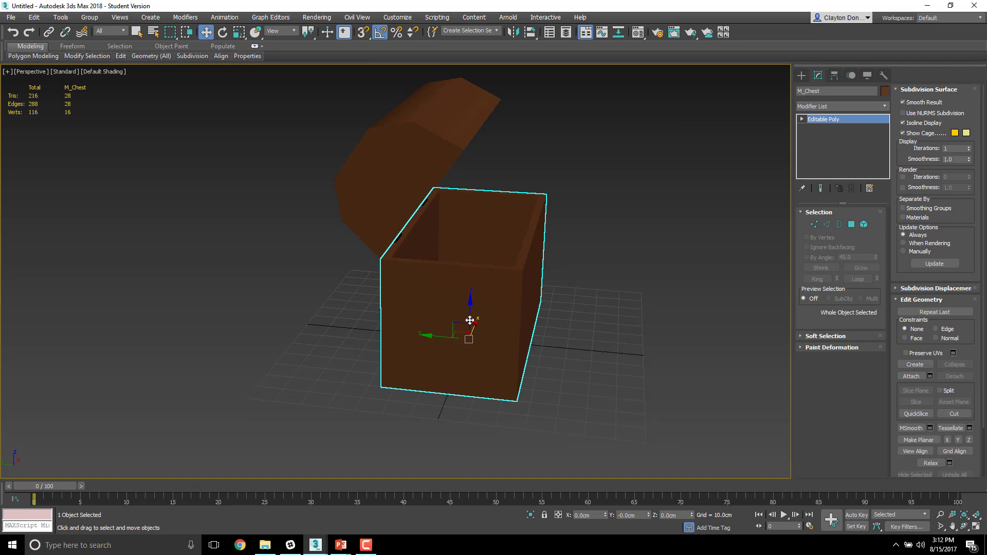
{"action": "left_click_drag", "start_coordinate": [463, 327], "coordinate": [381, 366]}
{"action": "key", "text": "ctrl+z"}
{"action": "key", "text": "ctrl+z"}
{"action": "key", "text": "ctrl+z"}
{"action": "key", "text": "ctrl+z"}
{"action": "key", "text": "ctrl+z"}
{"action": "key", "text": "ctrl+z"}
{"action": "key", "text": "ctrl+z"}
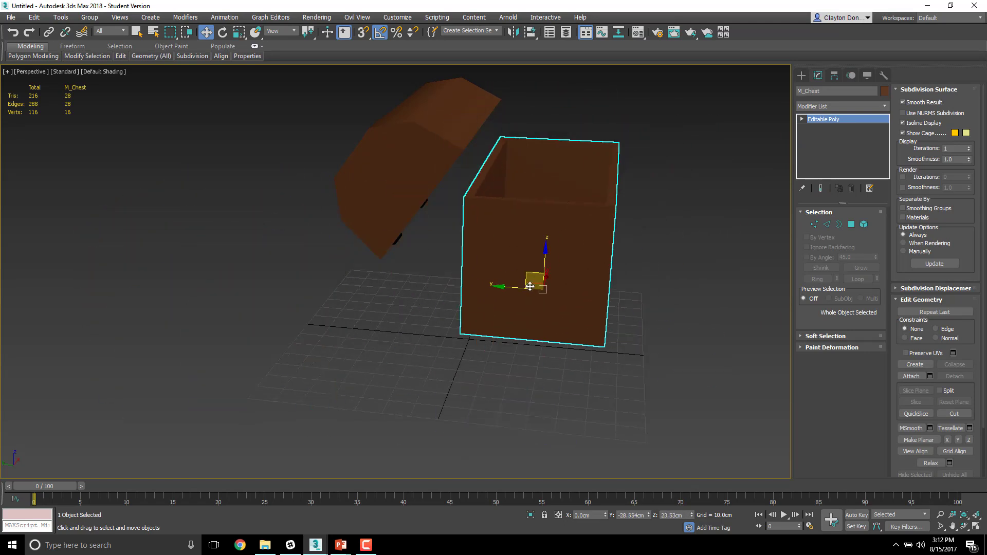
Link the lid and both hinges to M_Chest as their parent with Select and Link, and clear the selection
{"action": "middle_click_drag", "start_coordinate": [509, 311], "coordinate": [490, 291], "text": "alt"}
{"action": "middle_click_drag", "start_coordinate": [557, 275], "coordinate": [619, 300], "text": "alt"}
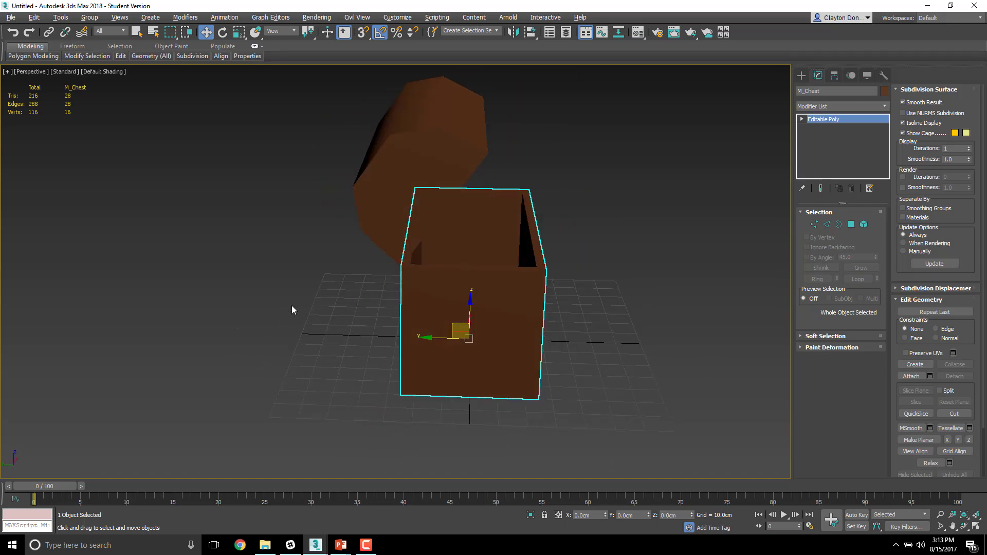
{"action": "middle_click_drag", "start_coordinate": [292, 306], "coordinate": [346, 281], "text": "alt"}
{"action": "middle_click_drag", "start_coordinate": [321, 243], "coordinate": [260, 204]}
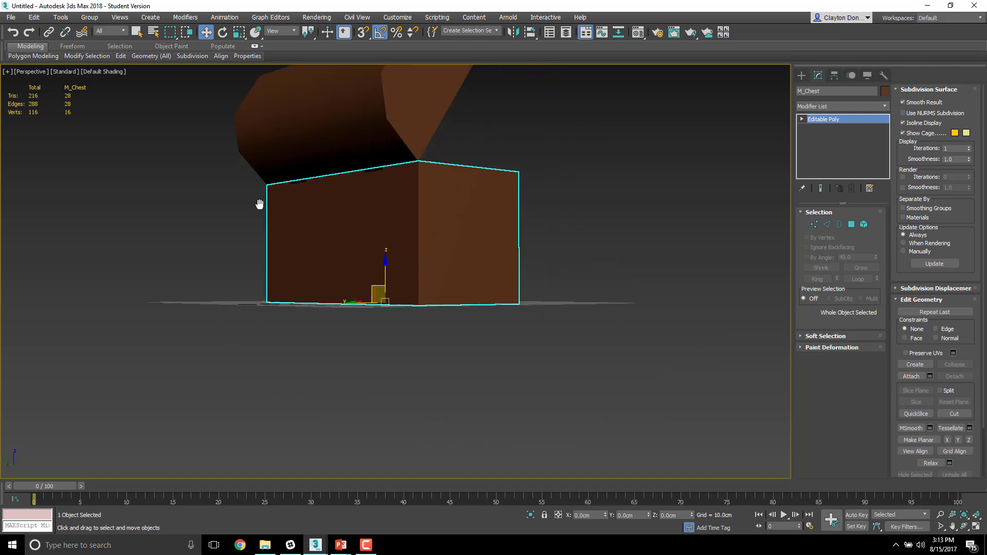
{"action": "scroll", "coordinate": [215, 168], "scroll_direction": "up", "scroll_amount": 5}
{"action": "middle_click_drag", "start_coordinate": [154, 166], "coordinate": [3, 161]}
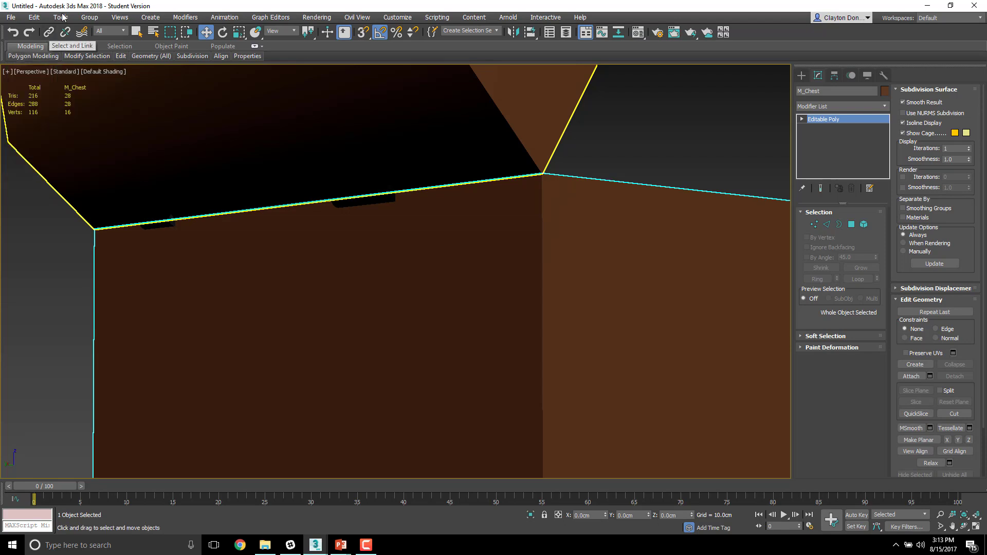
{"action": "left_click", "coordinate": [51, 30]}
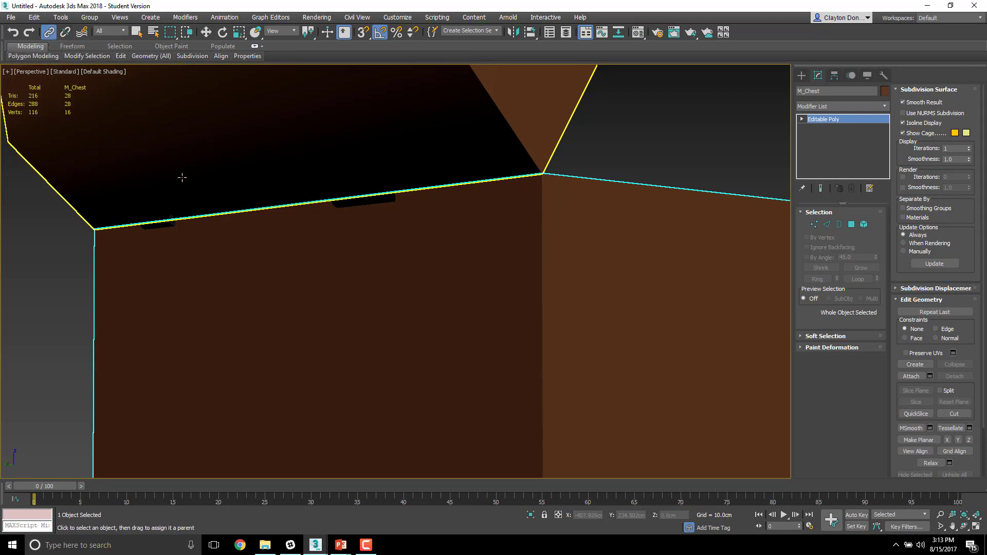
{"action": "left_click", "coordinate": [189, 155]}
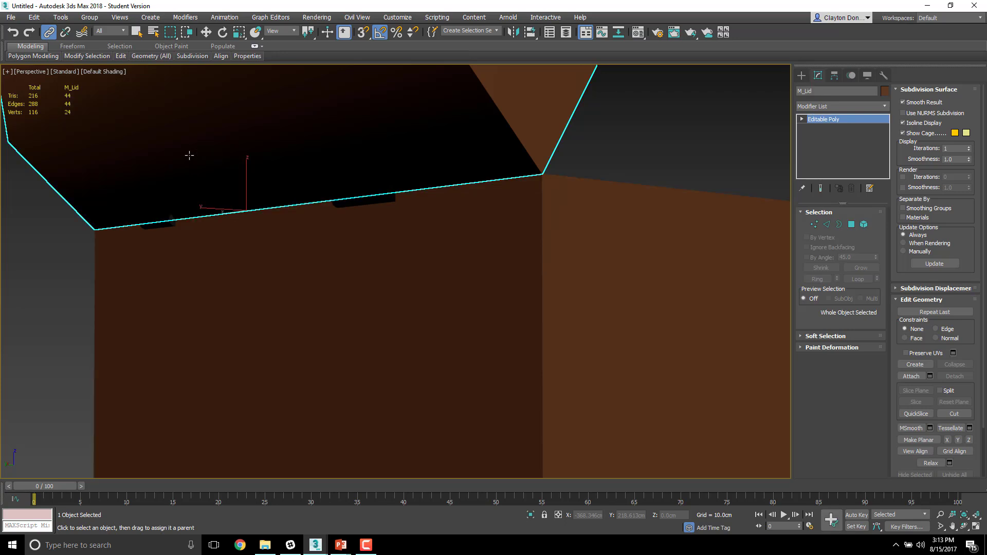
{"action": "left_click", "coordinate": [162, 224], "text": "ctrl"}
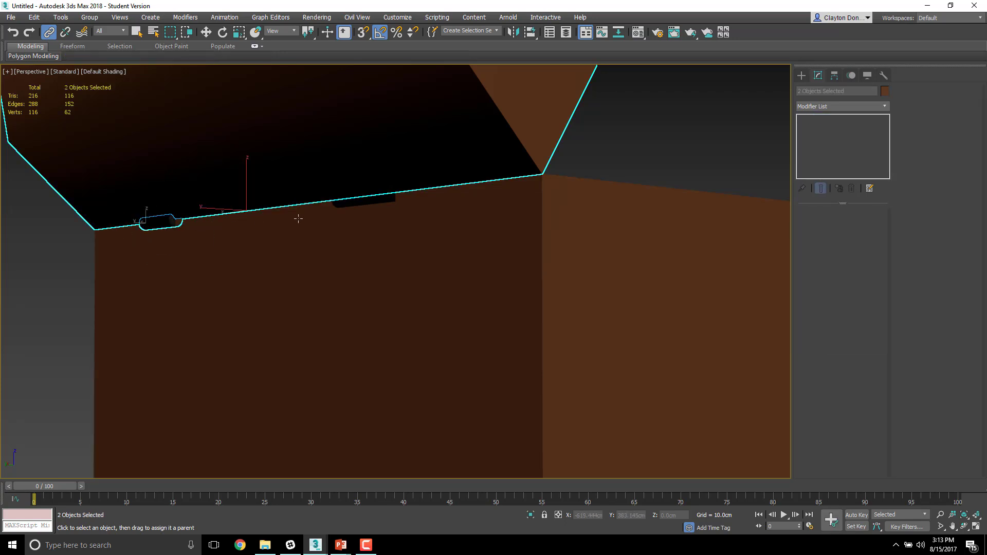
{"action": "left_click", "coordinate": [359, 205], "text": "ctrl"}
{"action": "middle_click_drag", "start_coordinate": [496, 190], "coordinate": [392, 194]}
{"action": "scroll", "coordinate": [392, 194], "scroll_direction": "down", "scroll_amount": 6}
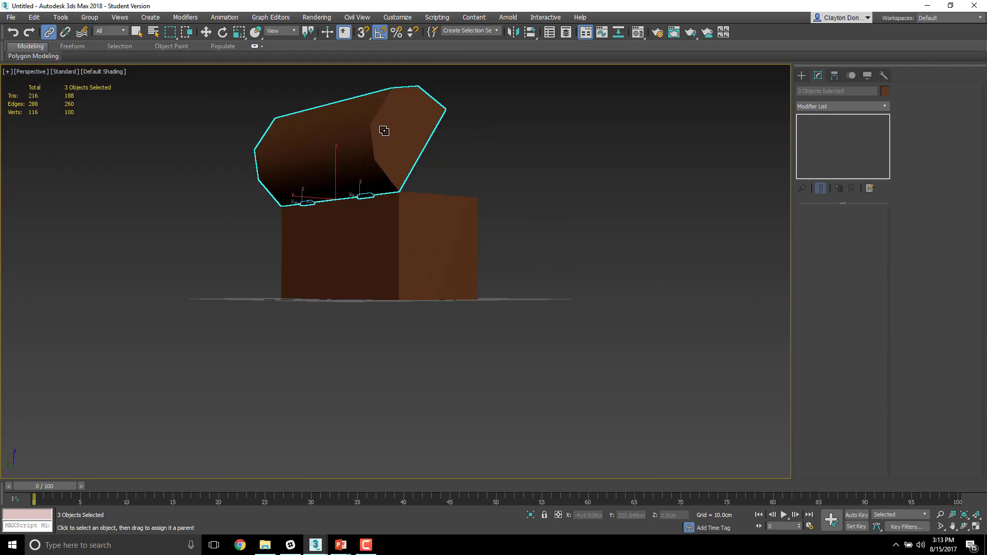
{"action": "left_click_drag", "start_coordinate": [383, 125], "coordinate": [423, 191]}
{"action": "left_click_drag", "start_coordinate": [501, 135], "coordinate": [243, 138]}
{"action": "left_click_drag", "start_coordinate": [301, 230], "coordinate": [369, 260]}
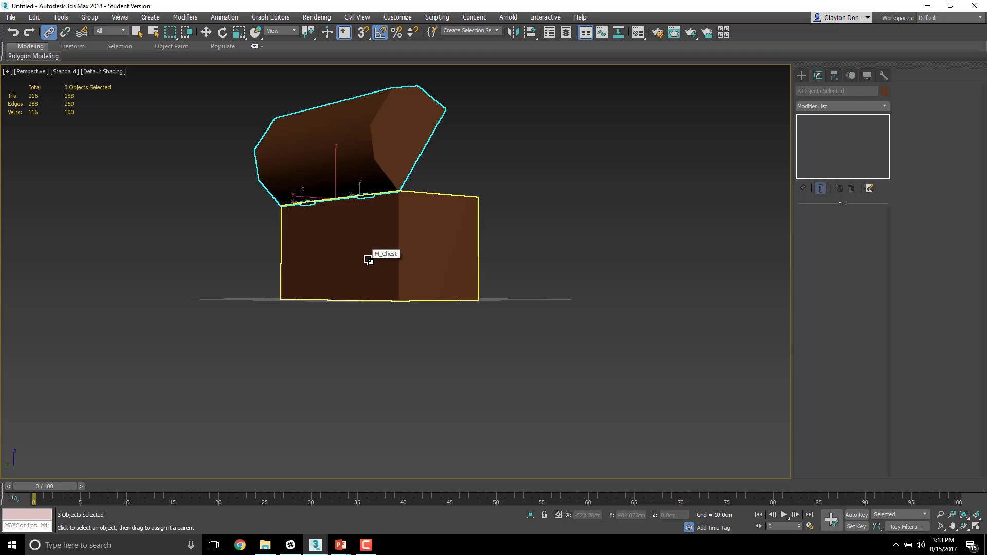
{"action": "key", "text": "w"}
{"action": "left_click", "coordinate": [606, 237]}
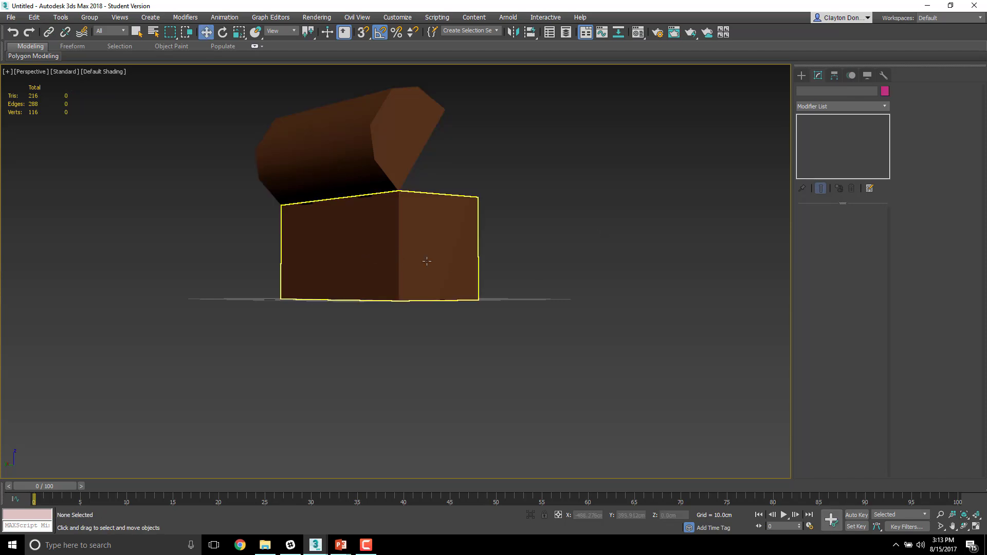
Try moving the chest body to test whether the linked lid and hinges follow, and undo the move
{"action": "left_click", "coordinate": [412, 264]}
{"action": "middle_click_drag", "start_coordinate": [514, 240], "coordinate": [506, 249], "text": "alt"}
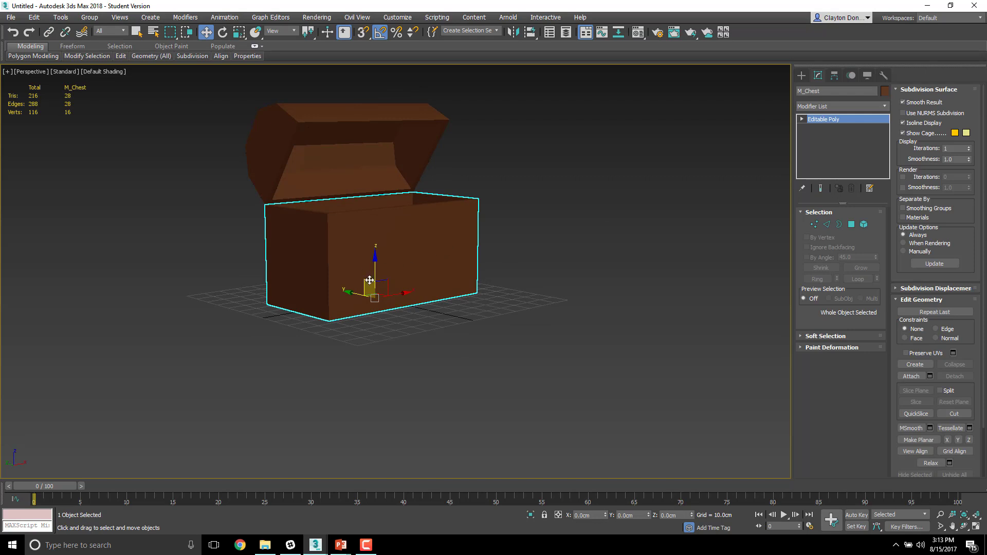
{"action": "left_click_drag", "start_coordinate": [370, 282], "coordinate": [518, 296]}
{"action": "key", "text": "ctrl+z"}
Try rotating the chest body to test the link with the lid and hinges, and cancel the rotation
{"action": "middle_click_drag", "start_coordinate": [362, 289], "coordinate": [455, 257], "text": "alt"}
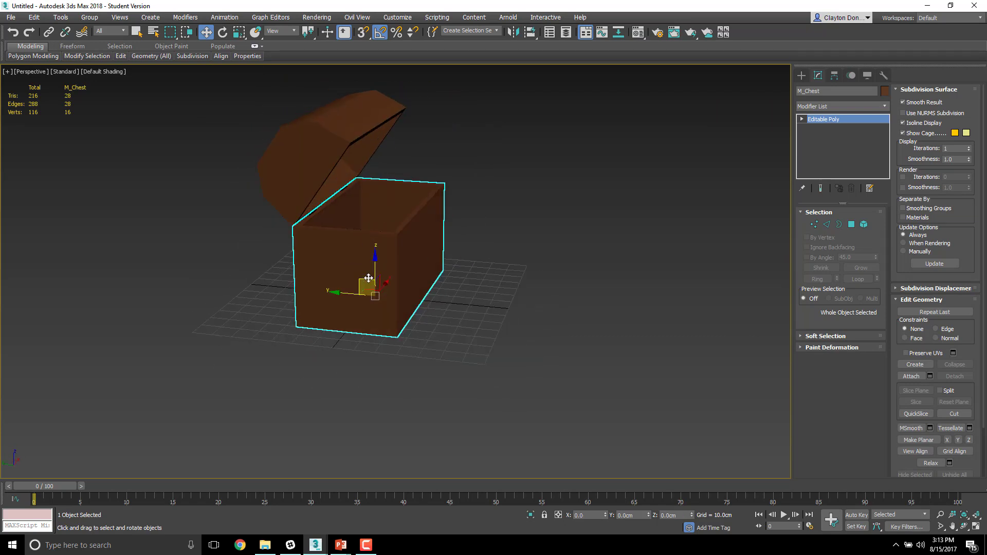
{"action": "key", "text": "e"}
{"action": "left_click_drag", "start_coordinate": [352, 264], "coordinate": [293, 221]}
{"action": "right_click", "coordinate": [294, 221]}
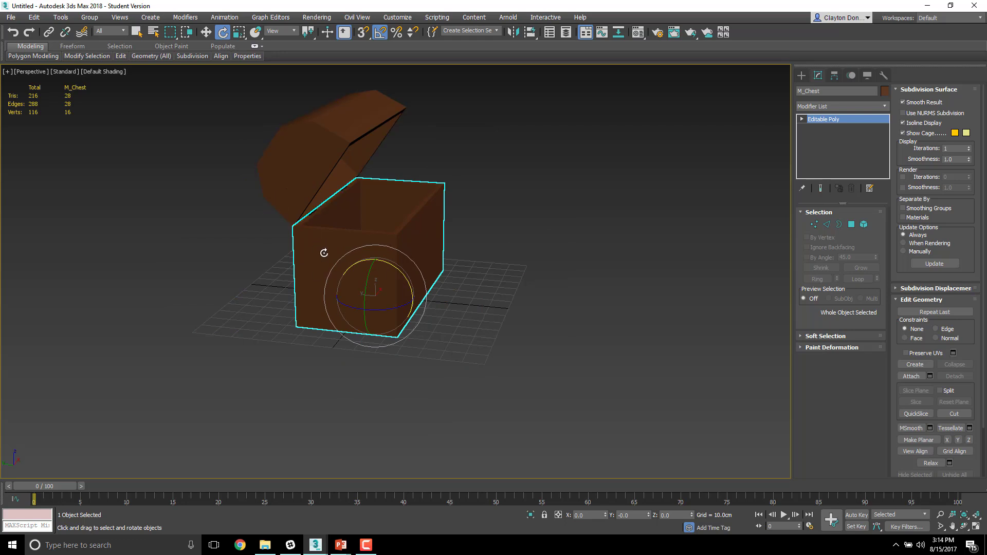
Try rotating the lid on its own and the chest body as the parent, and undo the rotations
{"action": "left_click", "coordinate": [311, 178]}
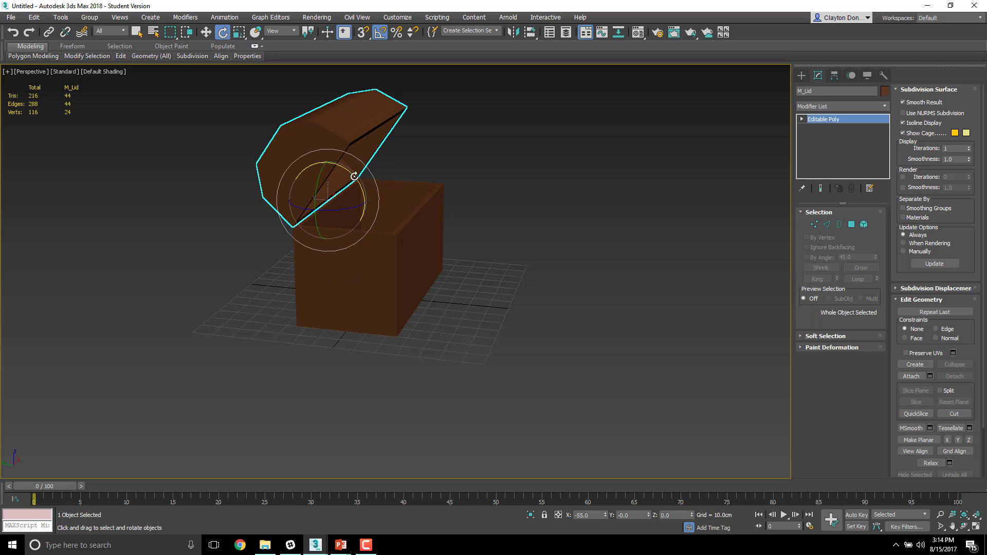
{"action": "left_click_drag", "start_coordinate": [355, 177], "coordinate": [357, 173]}
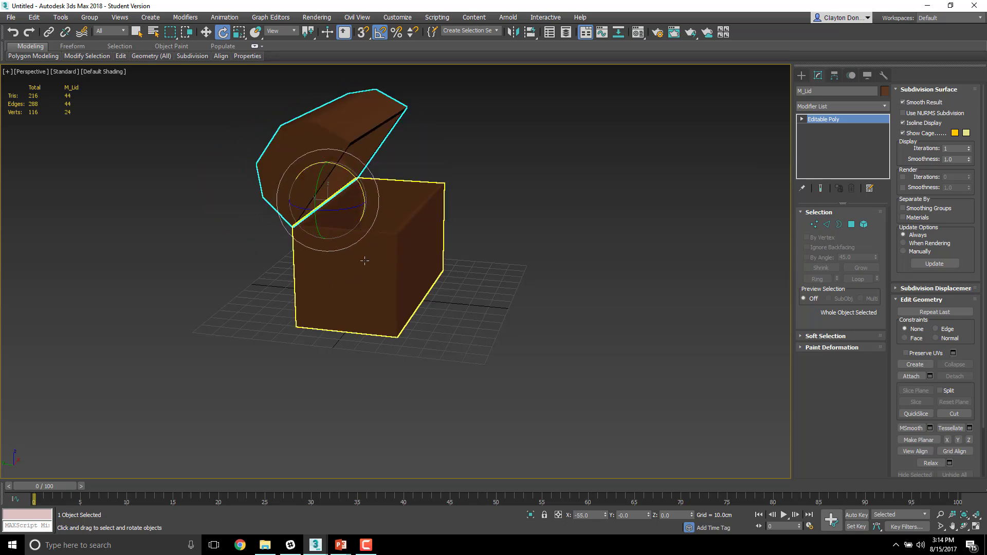
{"action": "left_click", "coordinate": [365, 261]}
{"action": "left_click_drag", "start_coordinate": [390, 269], "coordinate": [440, 252]}
{"action": "key", "text": "ctrl+z"}
Examine the assembled chest from the front, sides and back, with the open lid selected
{"action": "middle_click_drag", "start_coordinate": [411, 305], "coordinate": [354, 331], "text": "alt"}
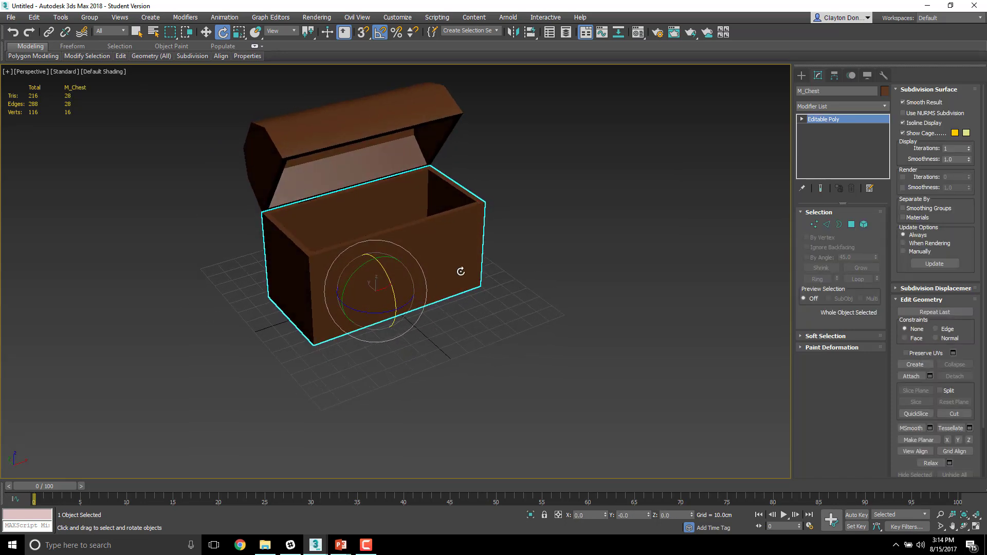
{"action": "middle_click_drag", "start_coordinate": [461, 271], "coordinate": [451, 315]}
{"action": "scroll", "coordinate": [451, 322], "scroll_direction": "up", "scroll_amount": 3}
{"action": "middle_click_drag", "start_coordinate": [370, 293], "coordinate": [492, 322]}
{"action": "key", "text": "alt+Tab"}
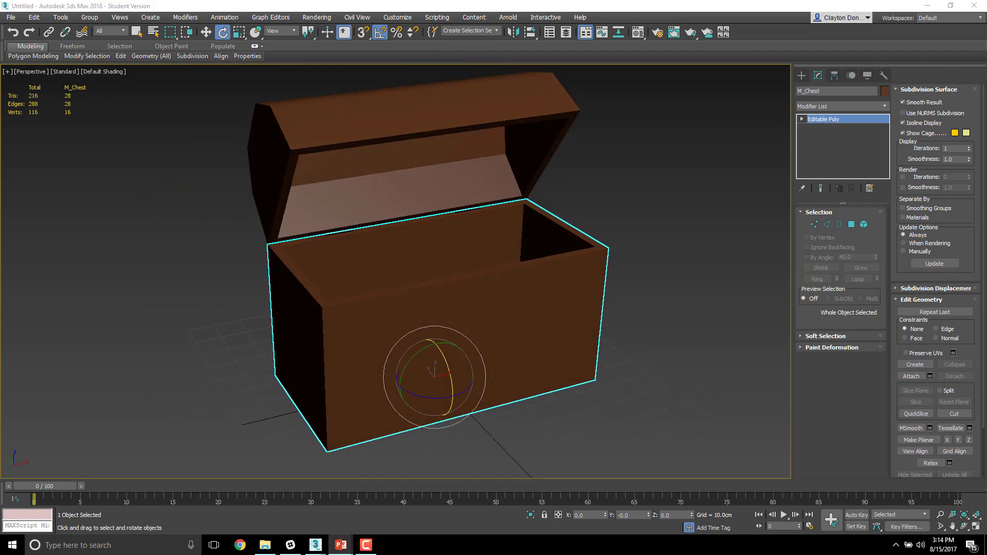
{"action": "middle_click_drag", "start_coordinate": [495, 268], "coordinate": [423, 302], "text": "alt"}
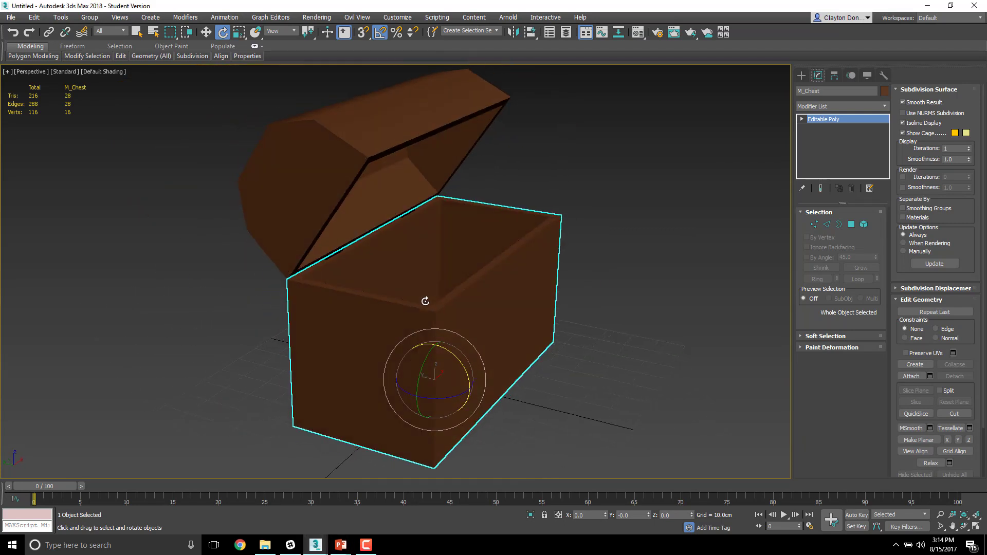
{"action": "left_click", "coordinate": [362, 172]}
{"action": "middle_click_drag", "start_coordinate": [362, 171], "coordinate": [386, 121], "text": "alt"}
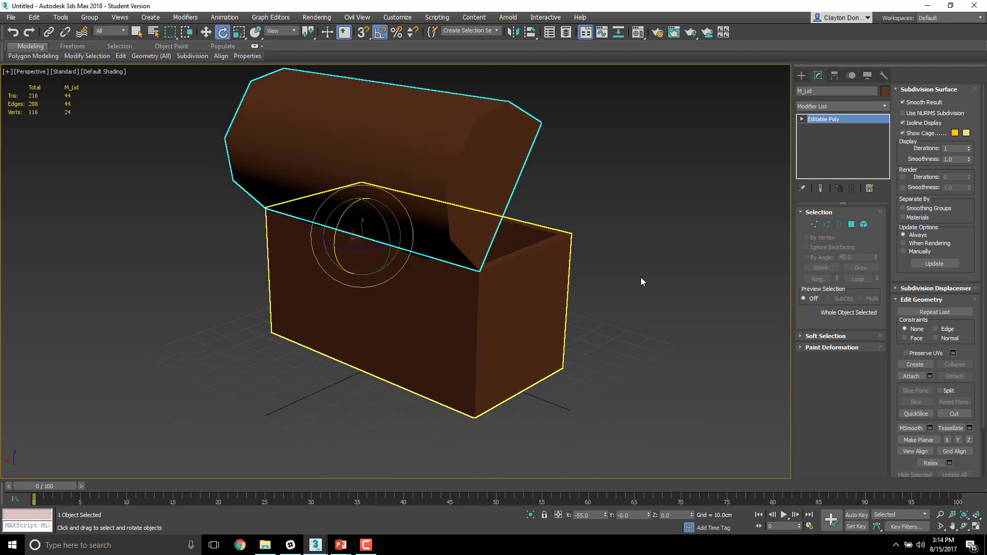
{"action": "middle_click_drag", "start_coordinate": [535, 340], "coordinate": [570, 258], "text": "alt"}
{"action": "middle_click_drag", "start_coordinate": [457, 261], "coordinate": [390, 289], "text": "alt"}
{"action": "middle_click_drag", "start_coordinate": [545, 323], "coordinate": [464, 320], "text": "alt"}
{"action": "scroll", "coordinate": [434, 301], "scroll_direction": "up", "scroll_amount": 3}
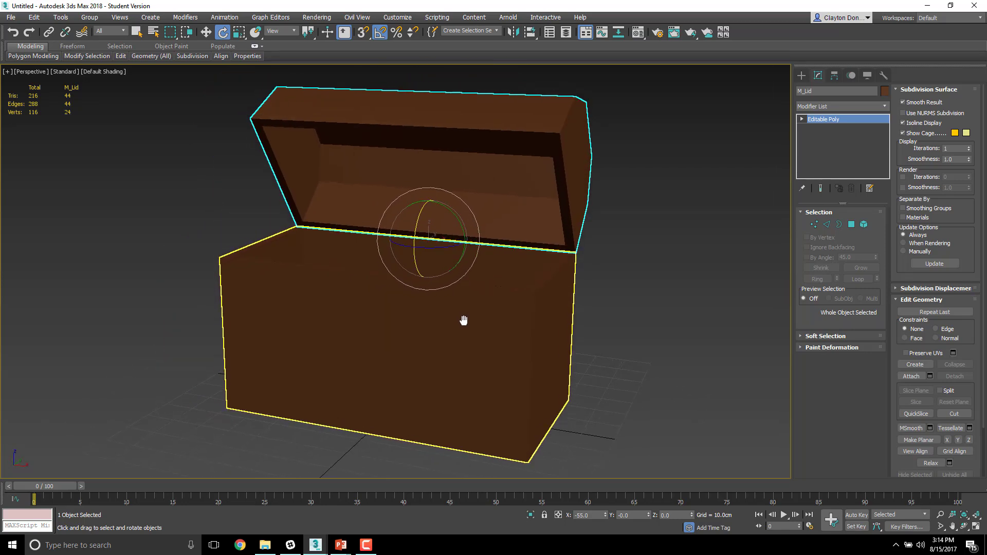